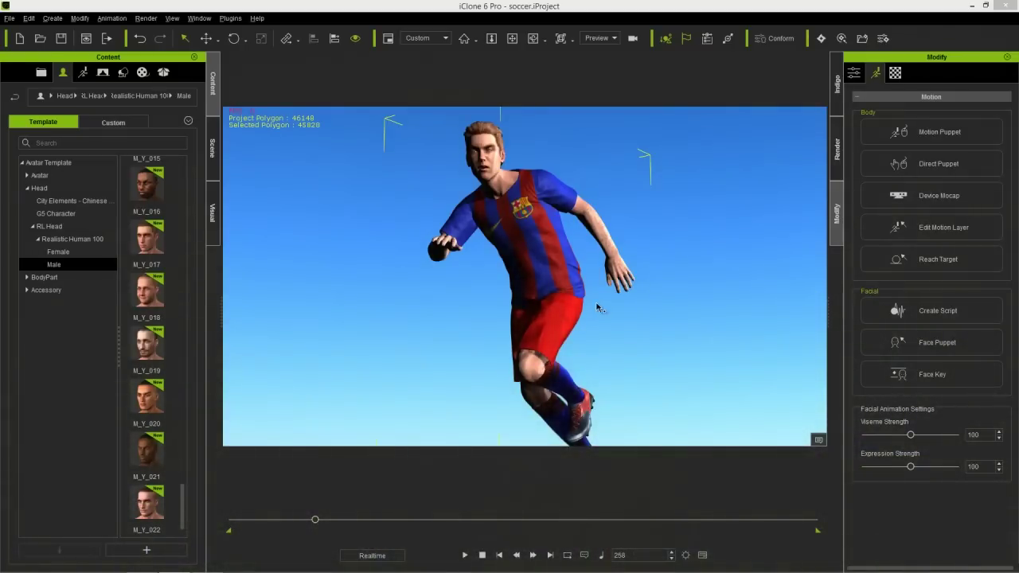
Orbit around the soccer player in iClone 6, then switch to Character Creator.
{"action": "right_click_drag", "start_coordinate": [609, 303], "coordinate": [677, 320]}
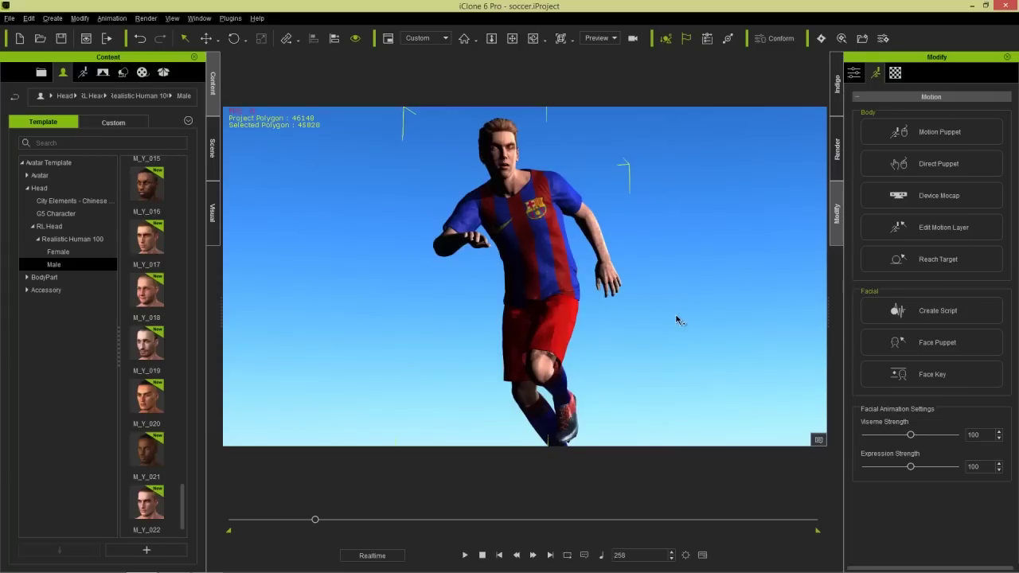
{"action": "key", "text": "alt+Tab"}
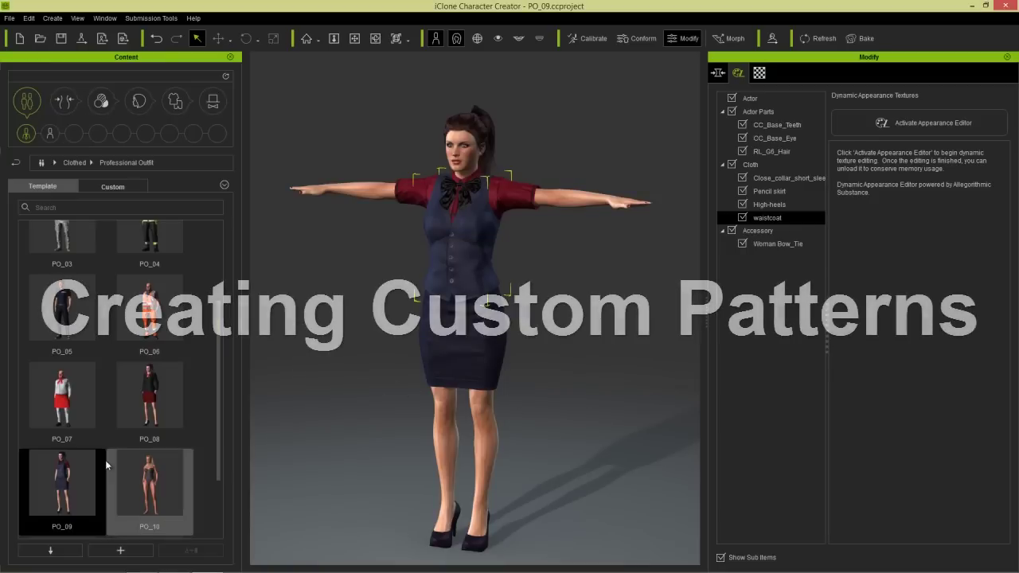
Frame the PO_09 character and activate the Appearance Editor for her waistcoat.
{"action": "right_click_drag", "start_coordinate": [446, 280], "coordinate": [568, 250]}
{"action": "scroll", "coordinate": [577, 266], "scroll_direction": "up", "scroll_amount": 3}
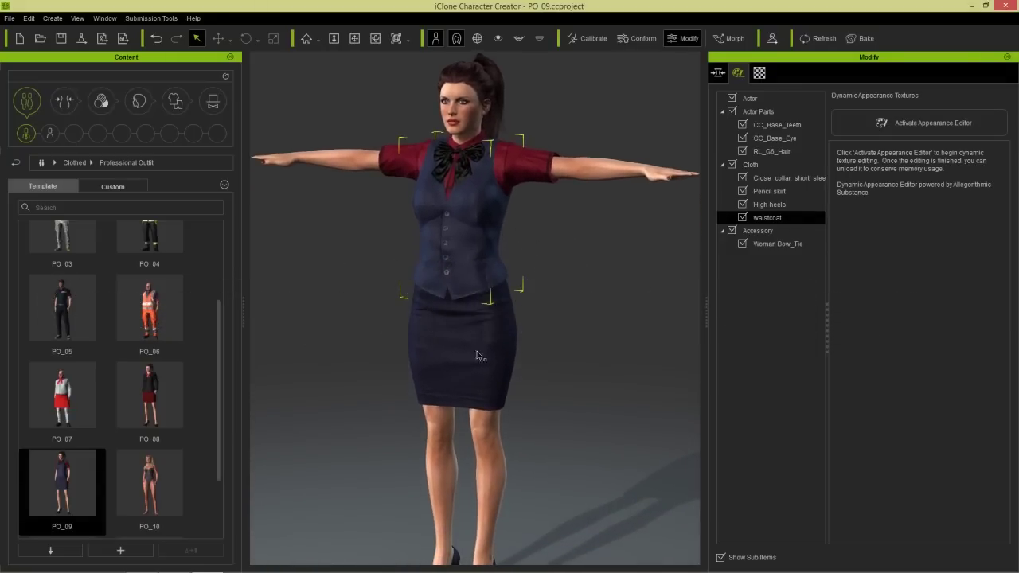
{"action": "left_click", "coordinate": [781, 206]}
{"action": "left_click", "coordinate": [769, 218]}
{"action": "left_click", "coordinate": [927, 123]}
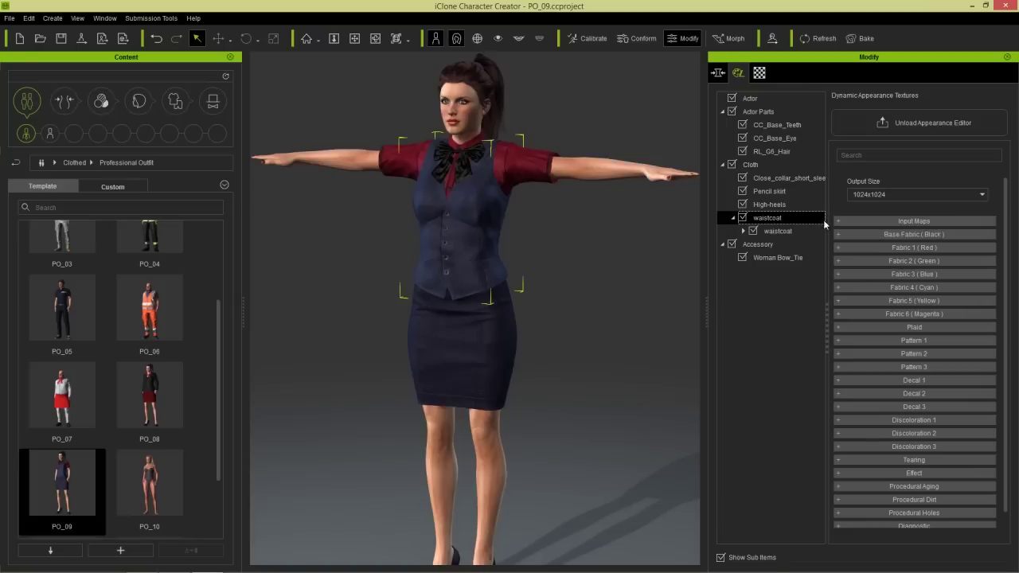
Preview the waistcoat's RGB mask through Input Maps diagnostics, then switch the preview off.
{"action": "left_click", "coordinate": [744, 232]}
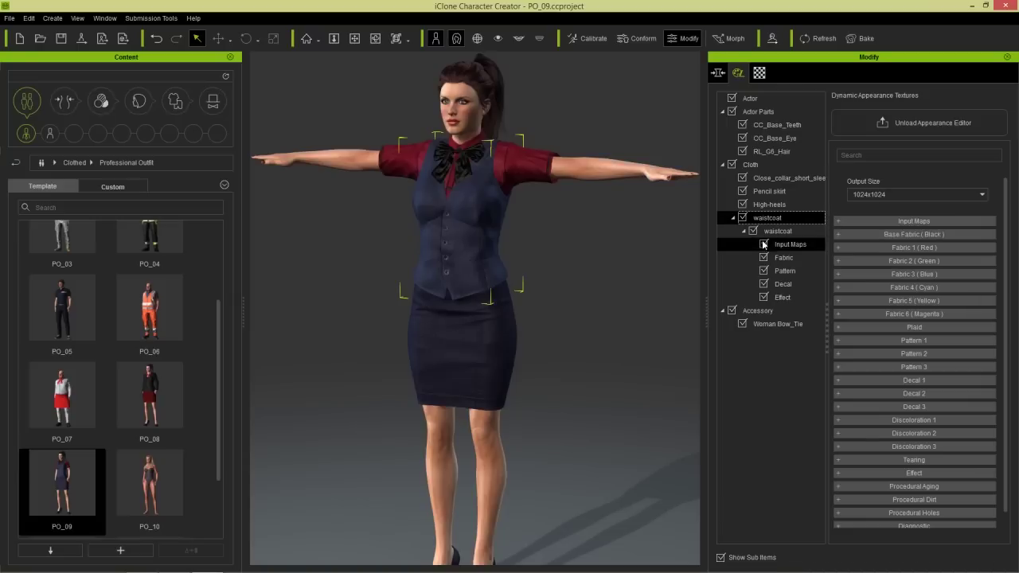
{"action": "left_click", "coordinate": [787, 247]}
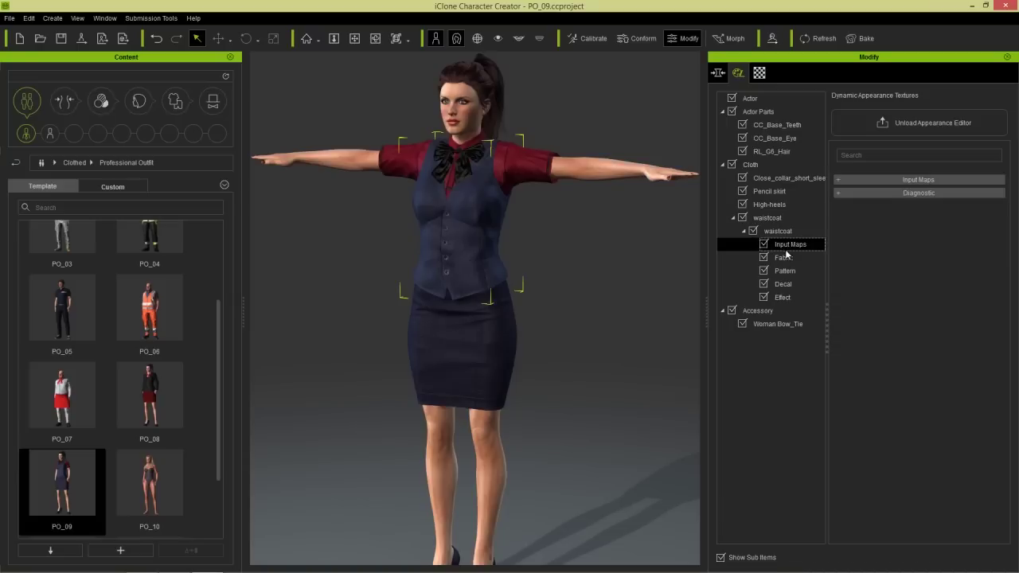
{"action": "left_click", "coordinate": [839, 194]}
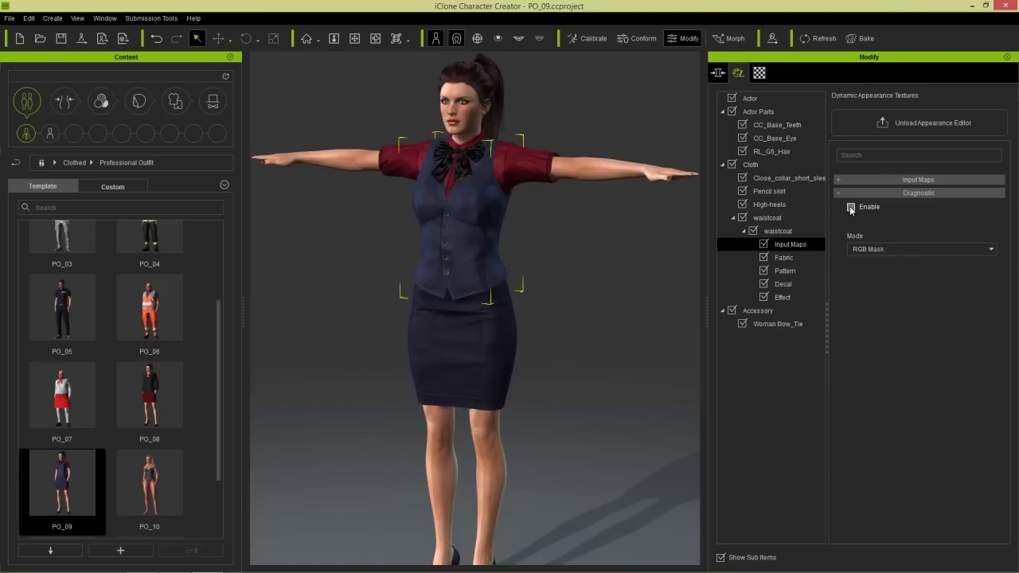
{"action": "left_click", "coordinate": [850, 207]}
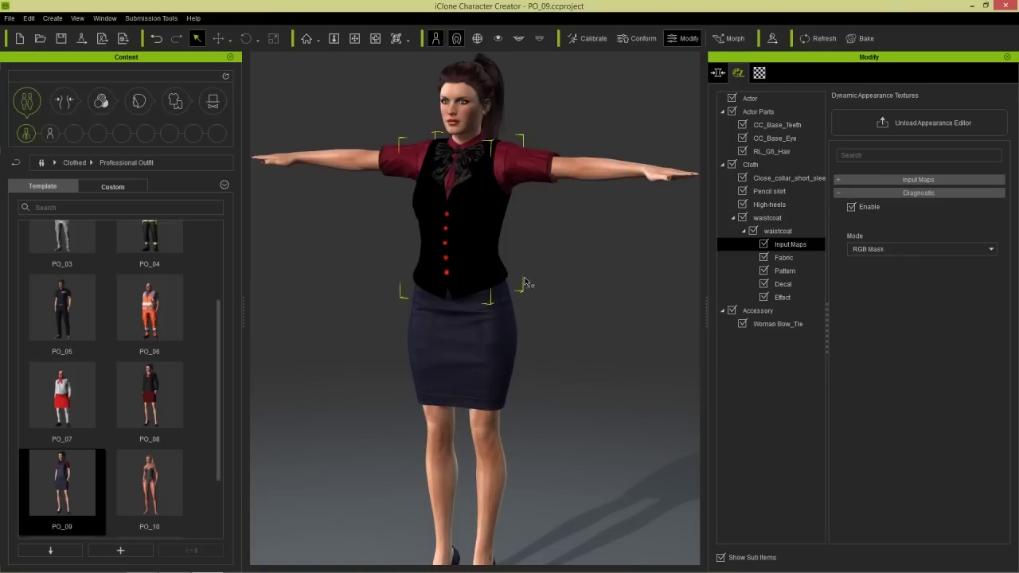
{"action": "scroll", "coordinate": [519, 338], "scroll_direction": "up", "scroll_amount": 8}
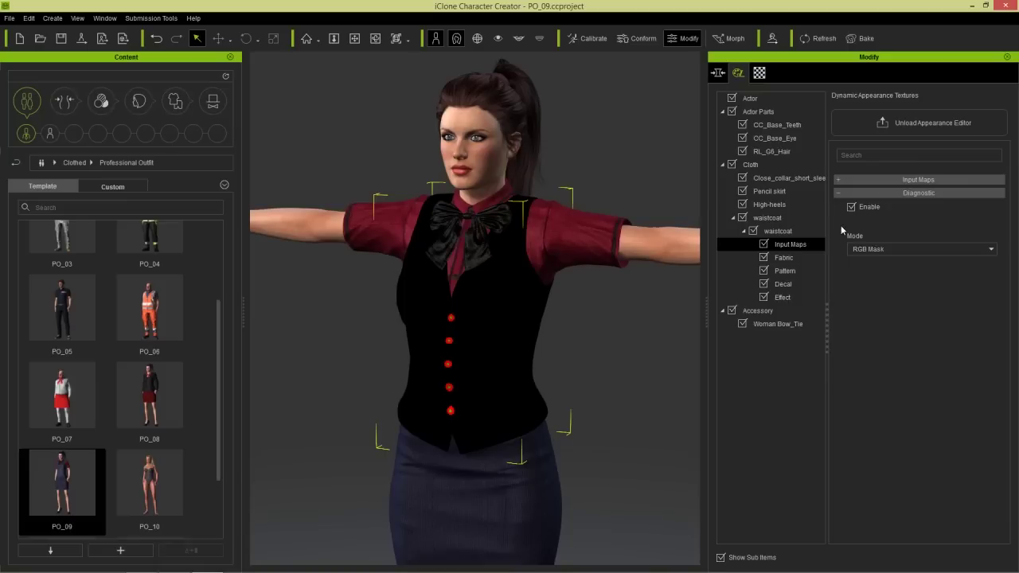
{"action": "left_click", "coordinate": [850, 207]}
Review the waistcoat's Base Fabric (Black) settings, then move to its Pattern layers.
{"action": "left_click", "coordinate": [850, 194]}
{"action": "left_click", "coordinate": [786, 258]}
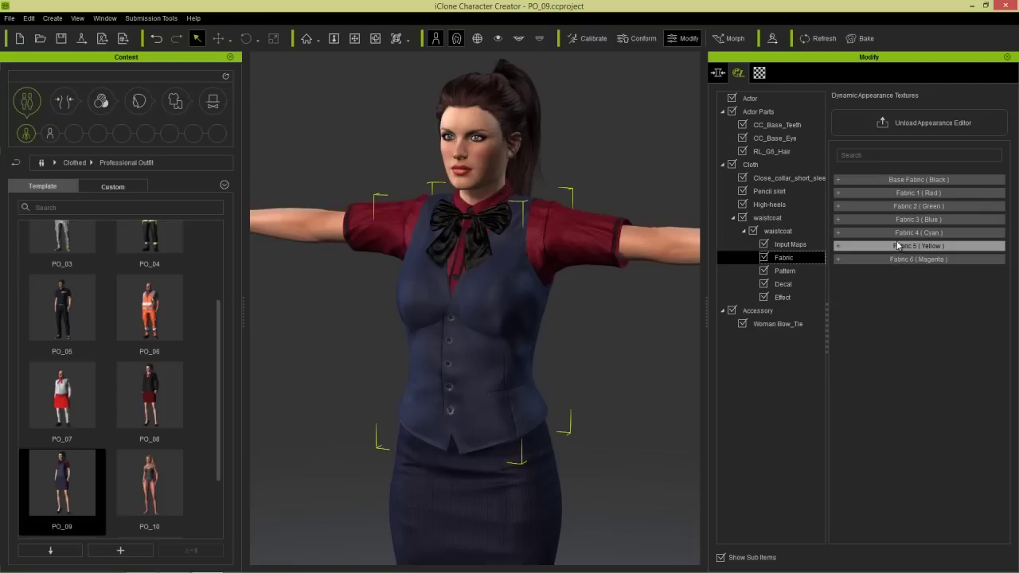
{"action": "left_click", "coordinate": [866, 180]}
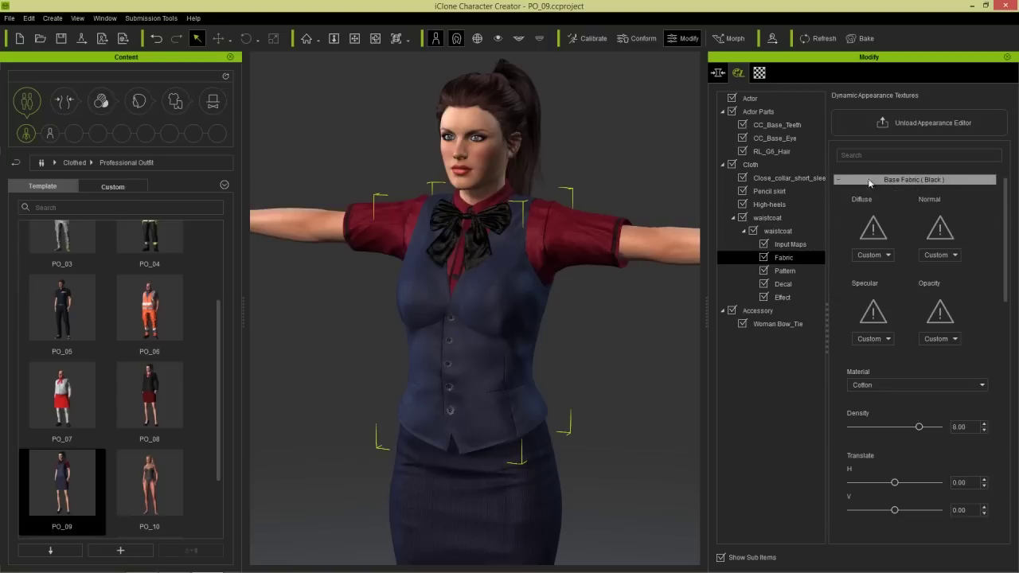
{"action": "scroll", "coordinate": [1007, 277], "scroll_direction": "down", "scroll_amount": 2}
{"action": "left_click_drag", "start_coordinate": [1008, 277], "coordinate": [1007, 423]}
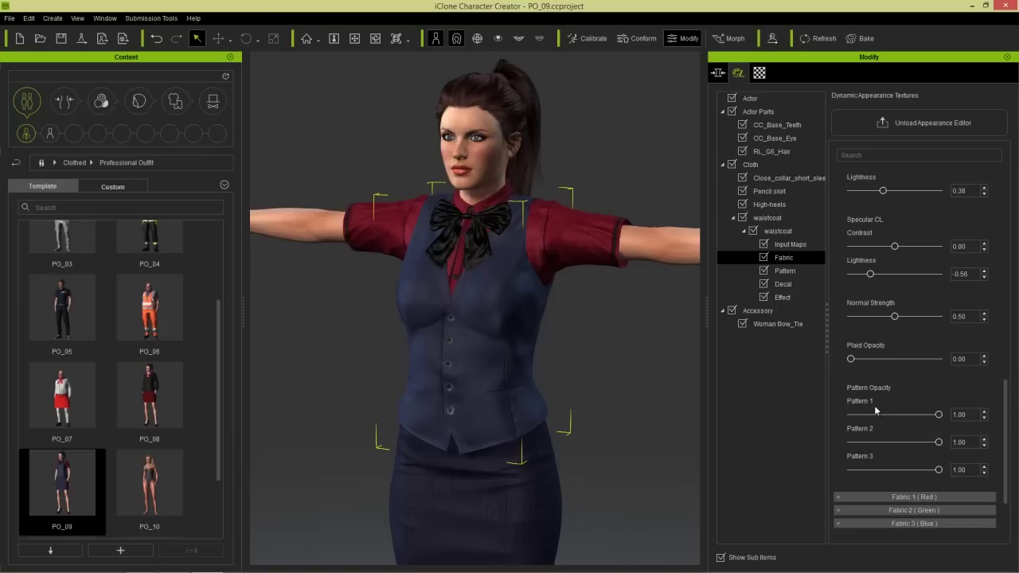
{"action": "left_click", "coordinate": [784, 271]}
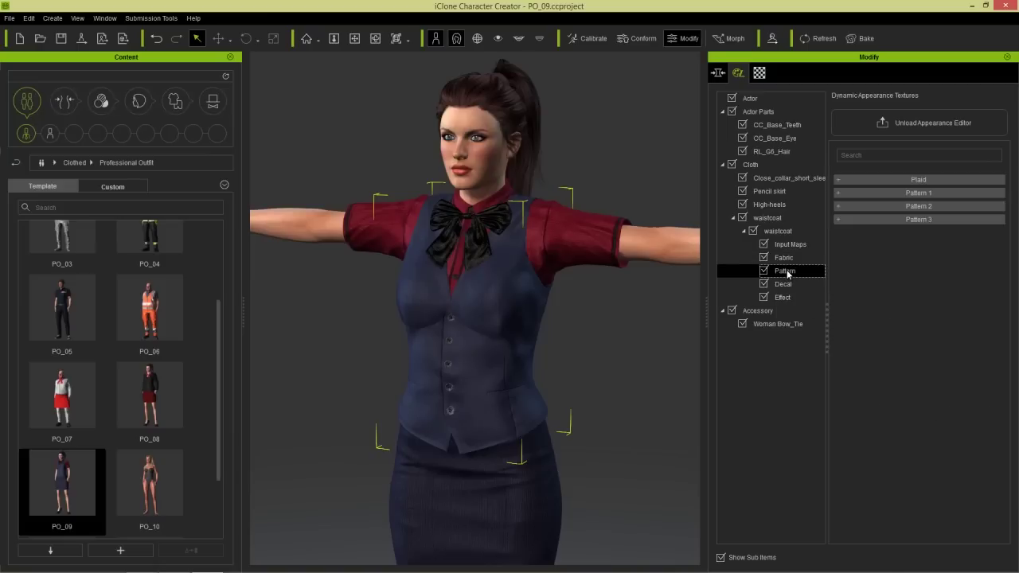
Load the dotted dark-pink canvas texture from Texture Maps as Pattern 1's diffuse.
{"action": "left_click", "coordinate": [873, 194]}
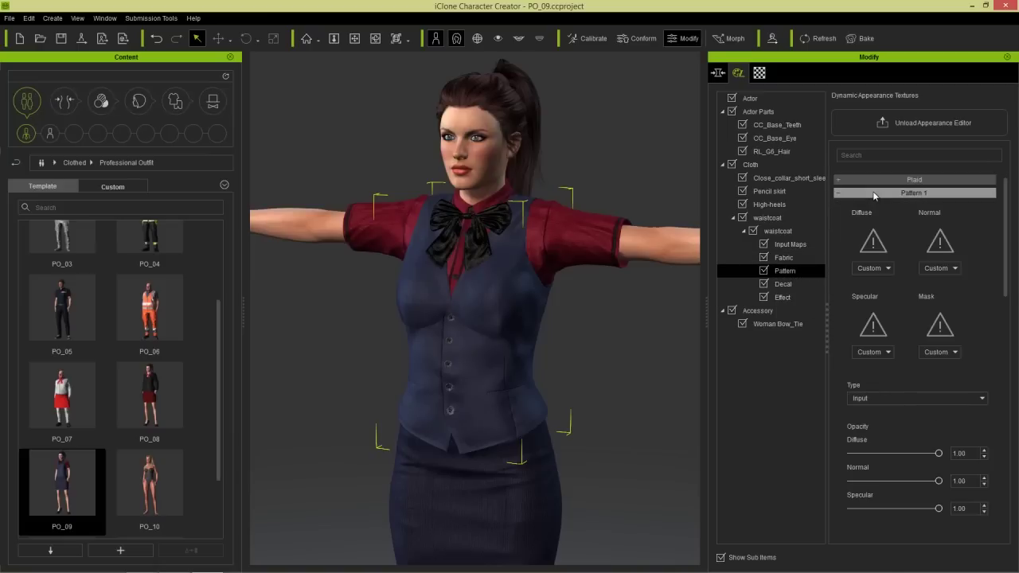
{"action": "left_click", "coordinate": [875, 248]}
{"action": "left_click", "coordinate": [318, 85]}
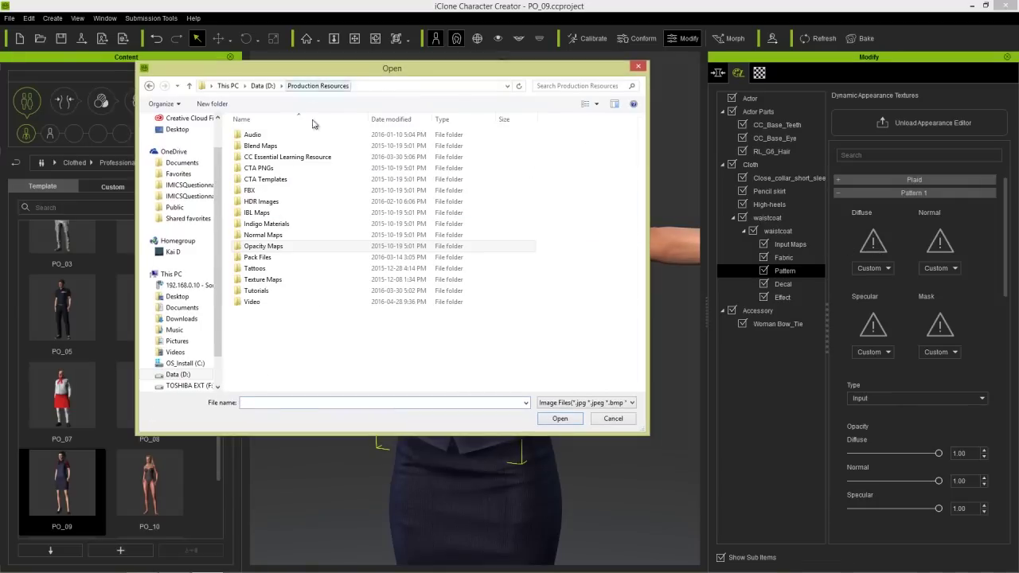
{"action": "double_click", "coordinate": [263, 279]}
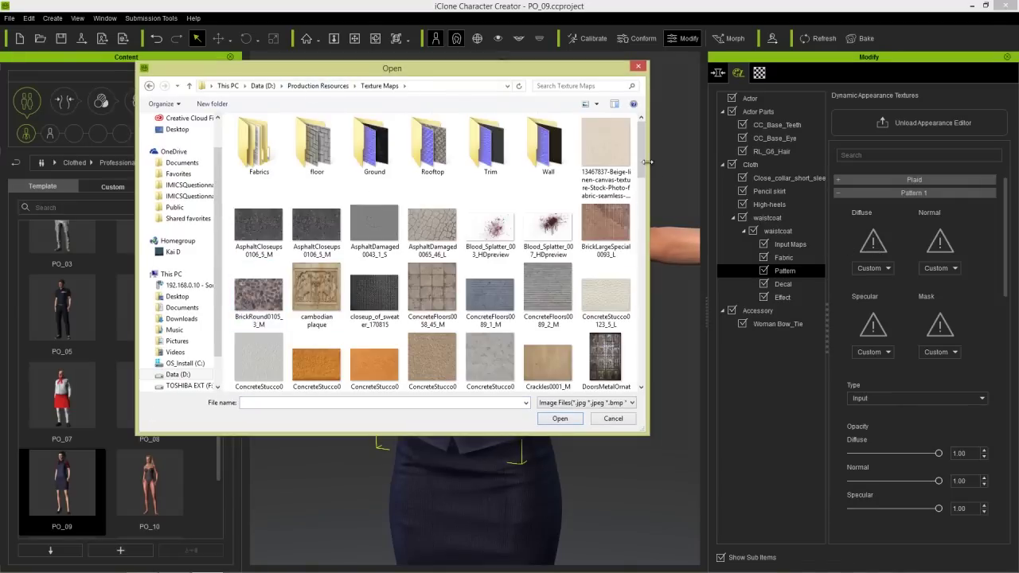
{"action": "scroll", "coordinate": [555, 260], "scroll_direction": "down", "scroll_amount": 10}
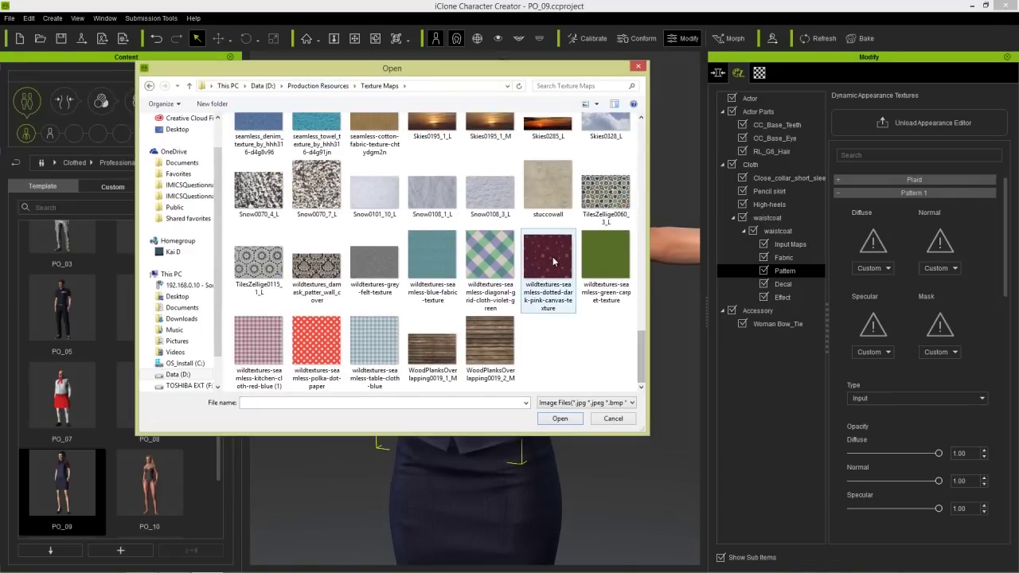
{"action": "double_click", "coordinate": [555, 260]}
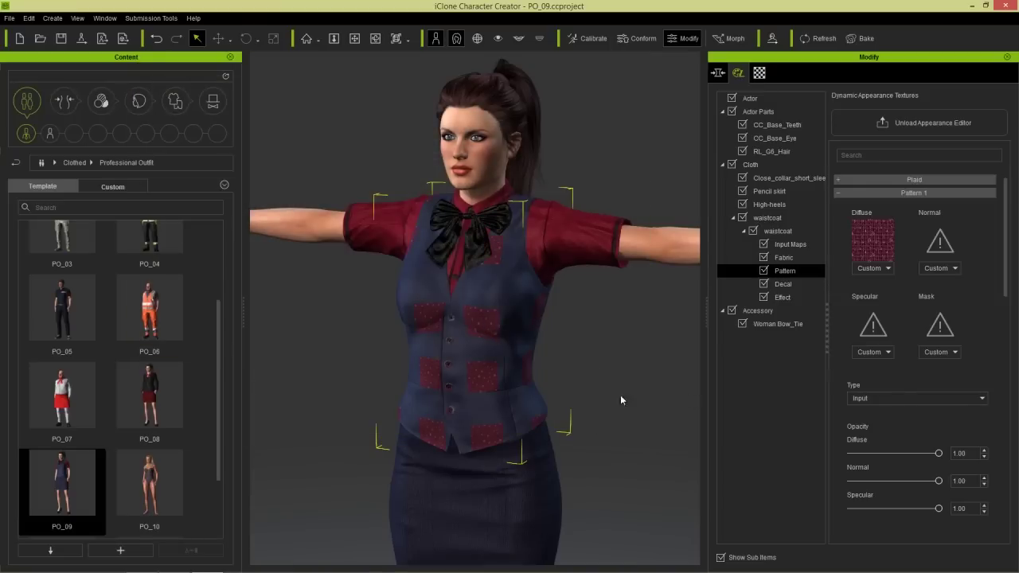
Set Pattern 1's Scale W&H to 1.99 and Rotation Turn to 0.45.
{"action": "left_click_drag", "start_coordinate": [1001, 248], "coordinate": [999, 430]}
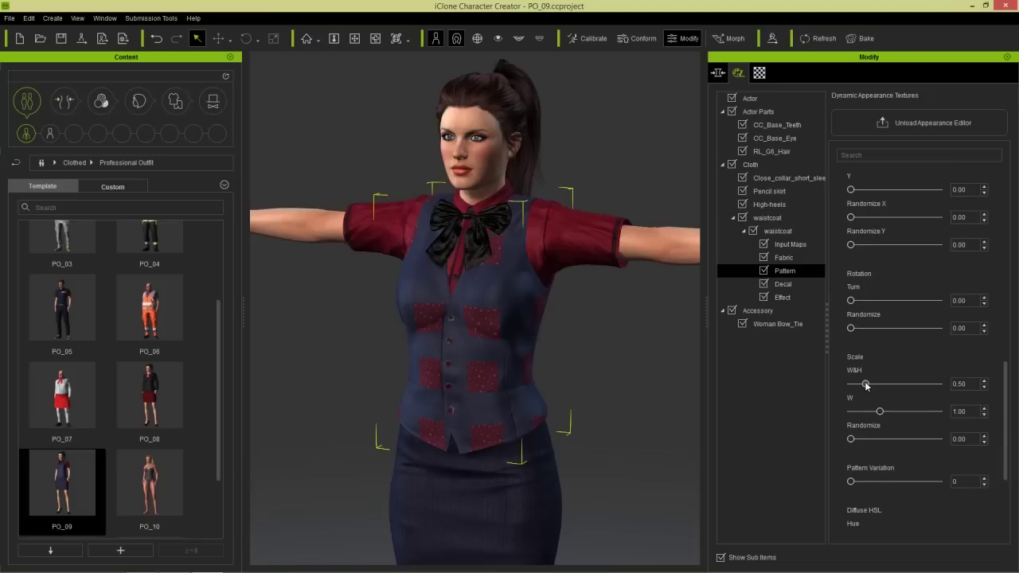
{"action": "left_click", "coordinate": [908, 385]}
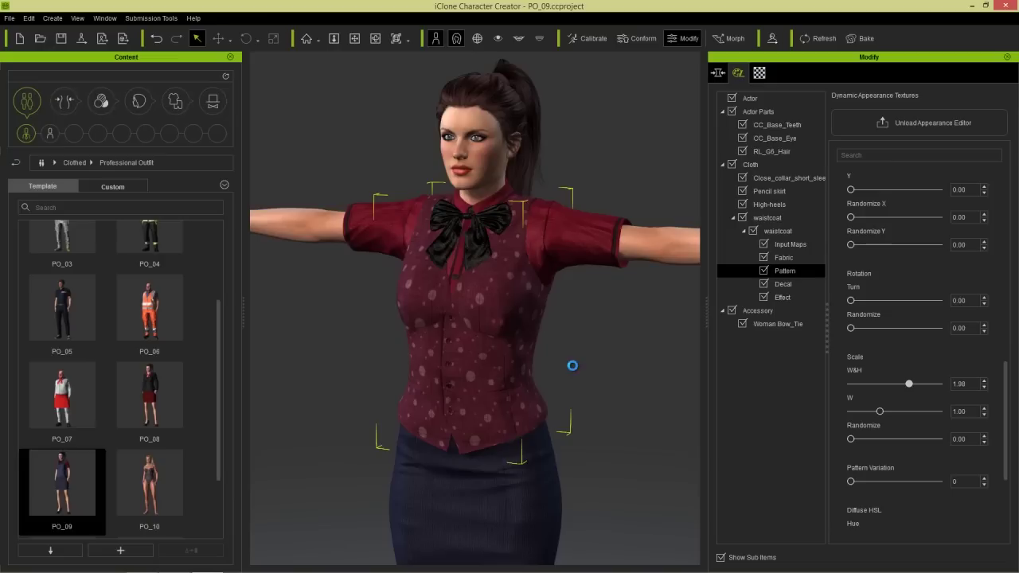
{"action": "key", "text": "Right"}
{"action": "scroll", "coordinate": [1003, 398], "scroll_direction": "up", "scroll_amount": 2}
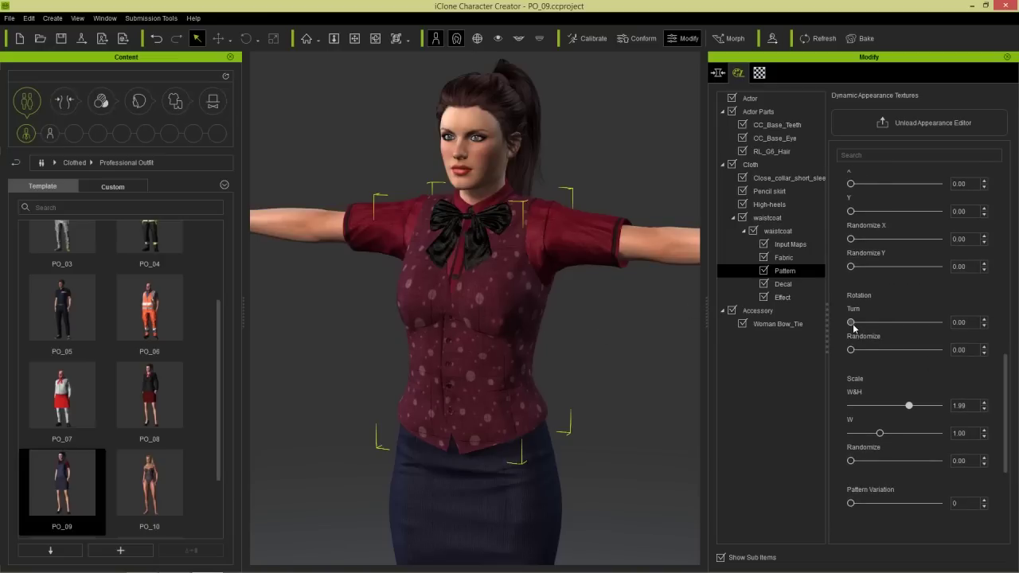
{"action": "key", "text": "Right"}
{"action": "left_click", "coordinate": [892, 327]}
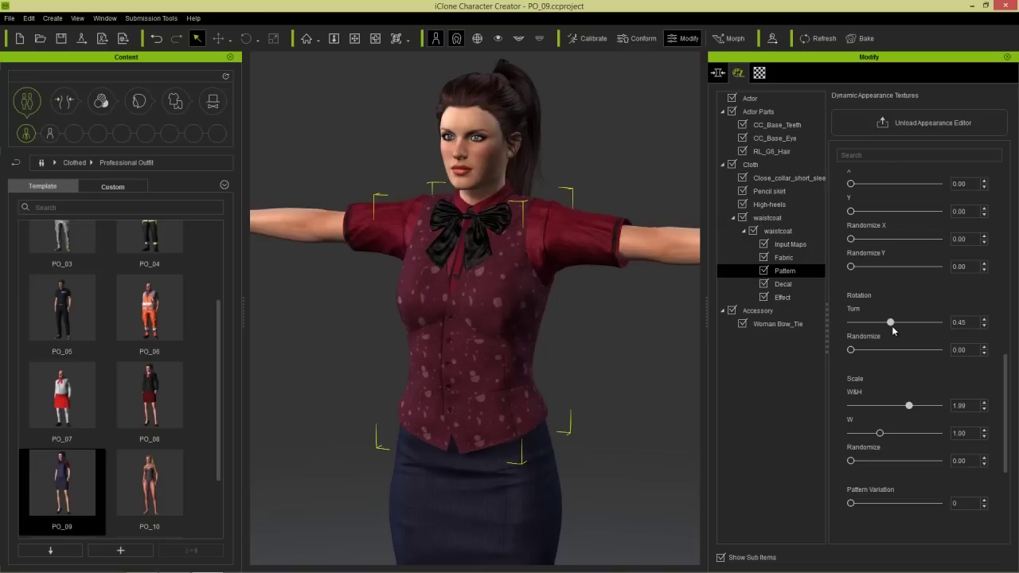
{"action": "left_click_drag", "start_coordinate": [1007, 357], "coordinate": [1008, 181]}
In the waistcoat's Fabric settings, set Pattern 1 opacity to 0.00 and Plaid Opacity to 1.00.
{"action": "left_click", "coordinate": [918, 194]}
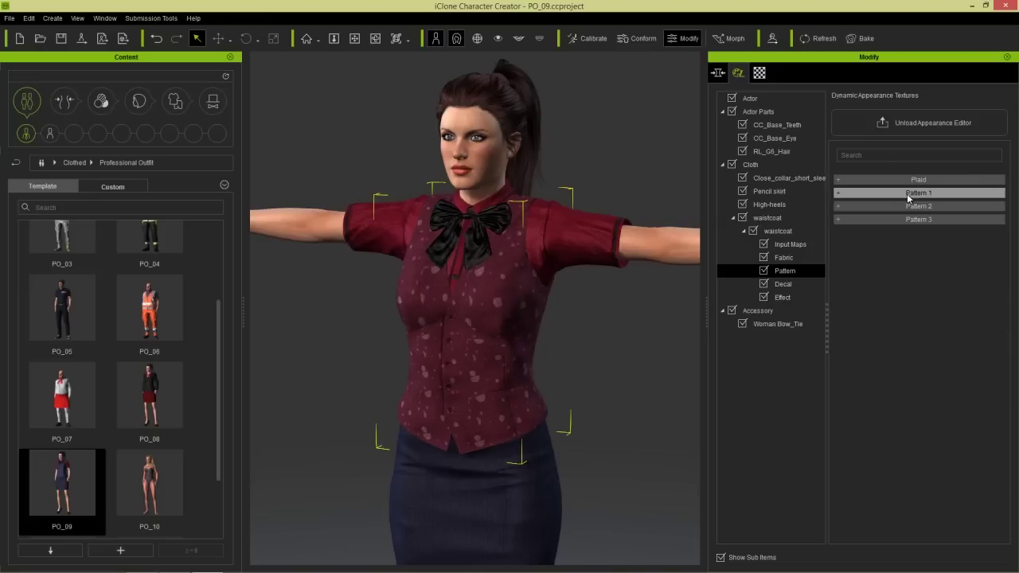
{"action": "left_click", "coordinate": [800, 257]}
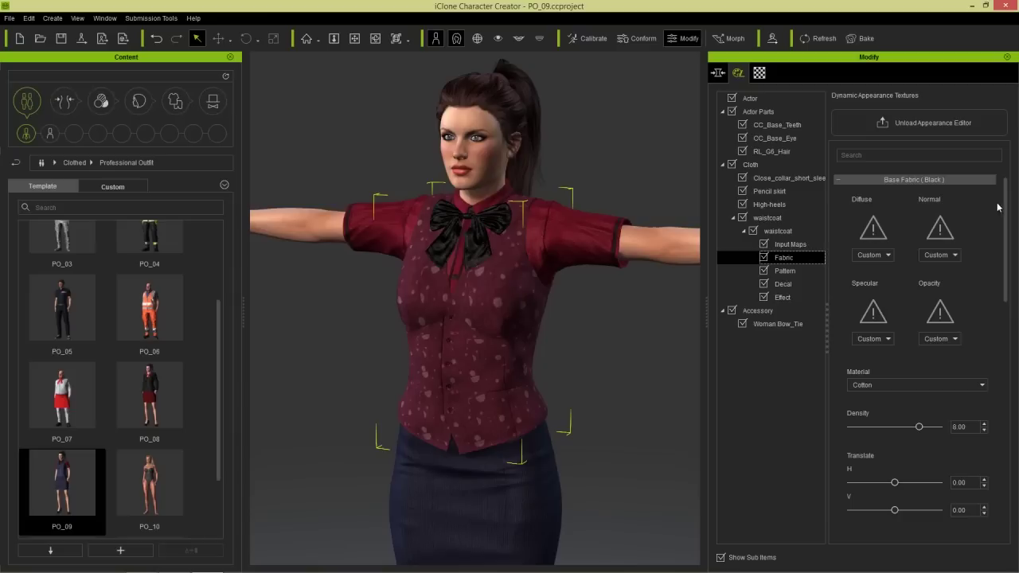
{"action": "scroll", "coordinate": [997, 207], "scroll_direction": "down", "scroll_amount": 10}
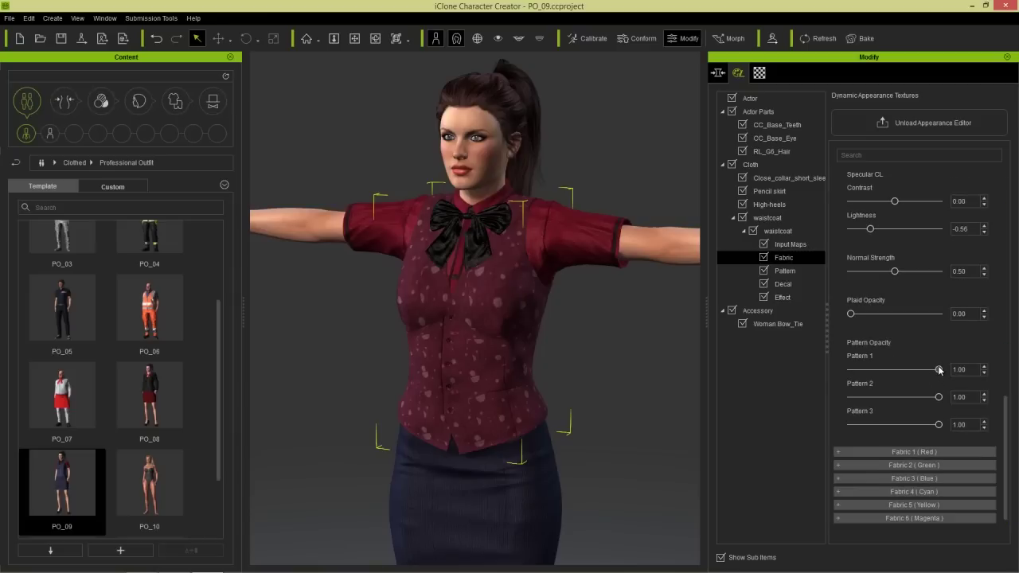
{"action": "left_click_drag", "start_coordinate": [849, 371], "coordinate": [825, 369]}
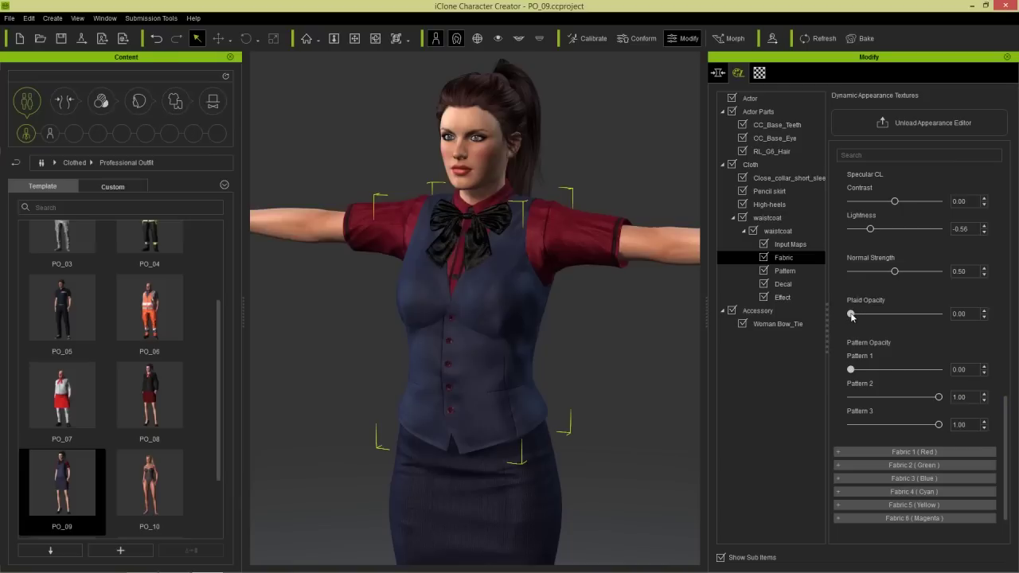
{"action": "left_click_drag", "start_coordinate": [896, 319], "coordinate": [965, 318]}
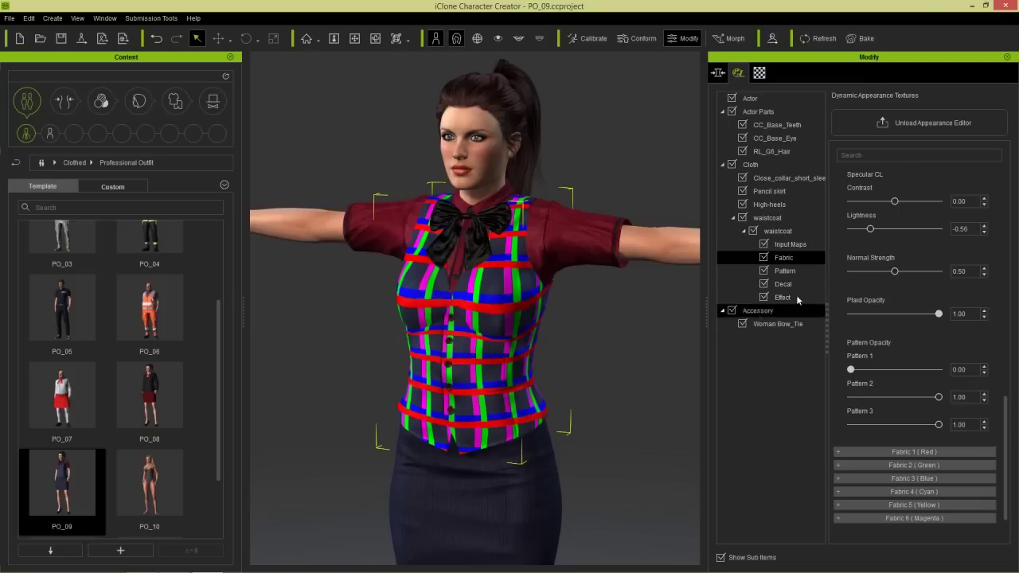
{"action": "left_click_drag", "start_coordinate": [1003, 408], "coordinate": [1005, 190]}
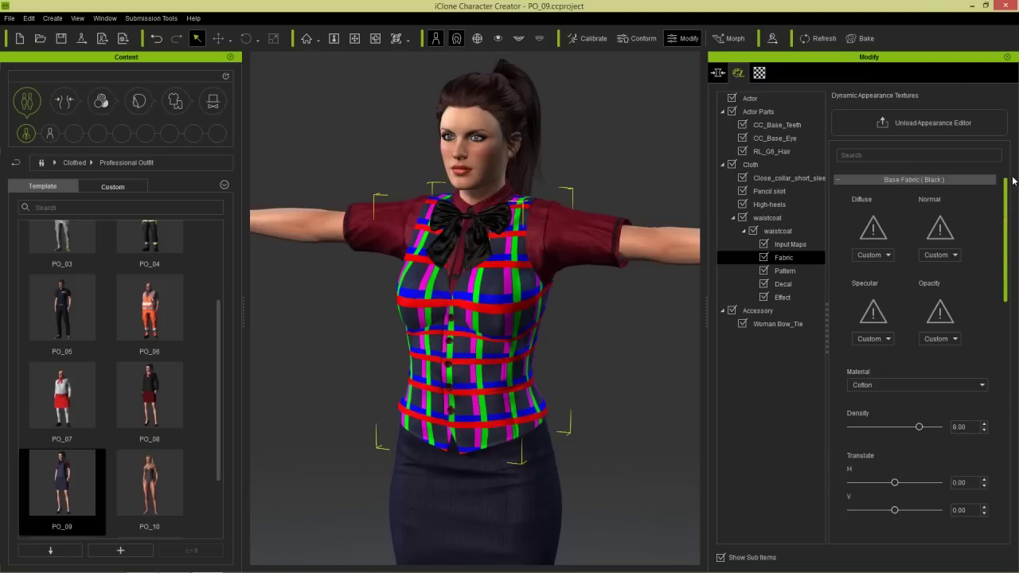
Set Plaid Stripes 1, 2 and 3 opacity to 0.00.
{"action": "left_click", "coordinate": [931, 180]}
{"action": "left_click", "coordinate": [784, 271]}
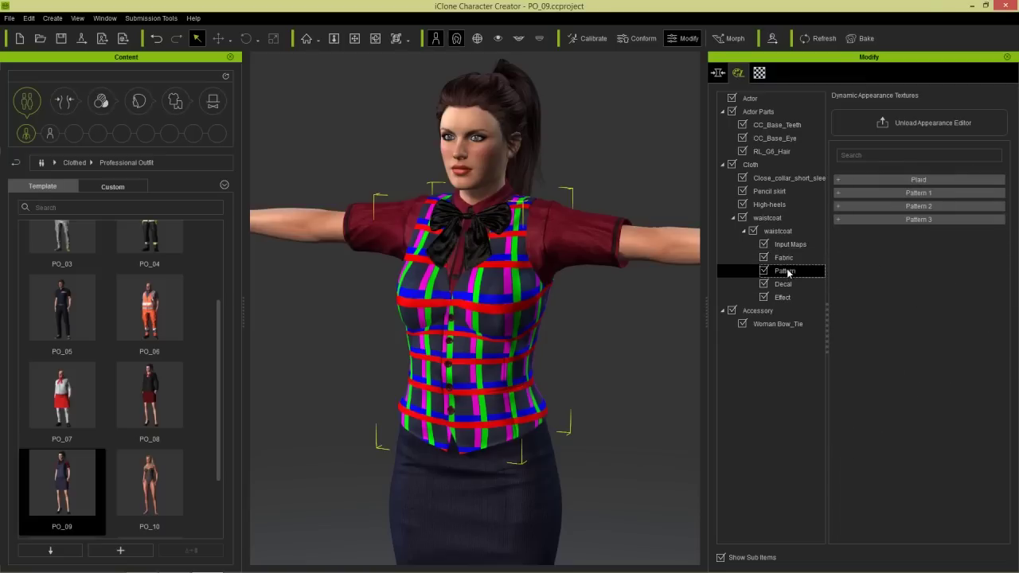
{"action": "left_click", "coordinate": [888, 182]}
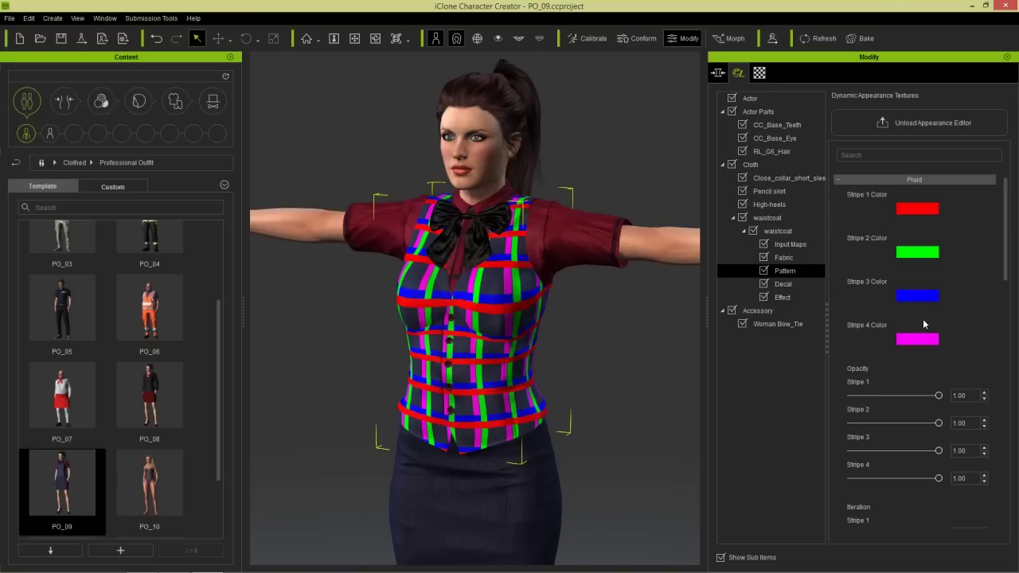
{"action": "left_click_drag", "start_coordinate": [937, 397], "coordinate": [837, 395]}
{"action": "left_click_drag", "start_coordinate": [938, 423], "coordinate": [846, 423]}
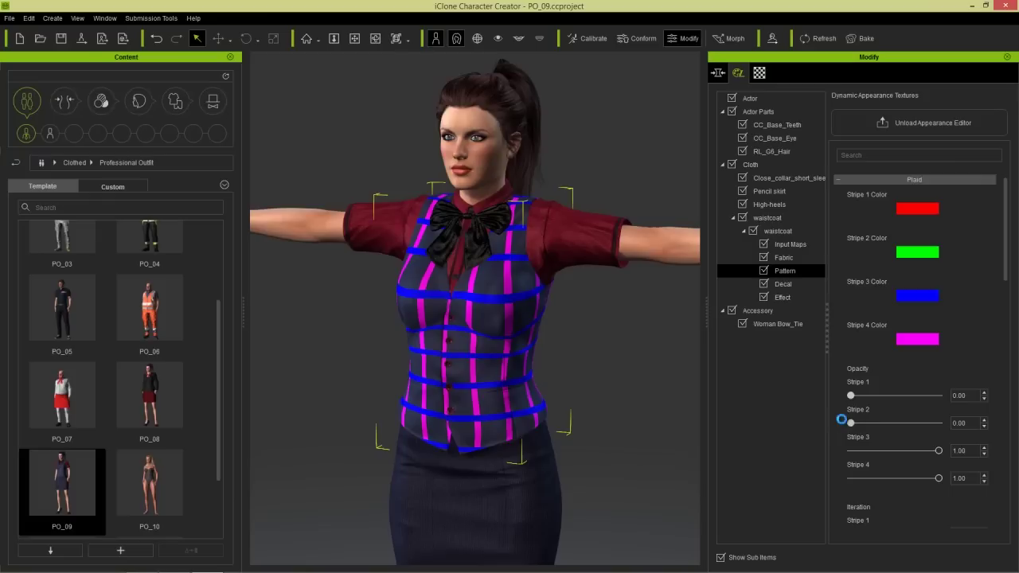
{"action": "left_click_drag", "start_coordinate": [937, 451], "coordinate": [837, 451]}
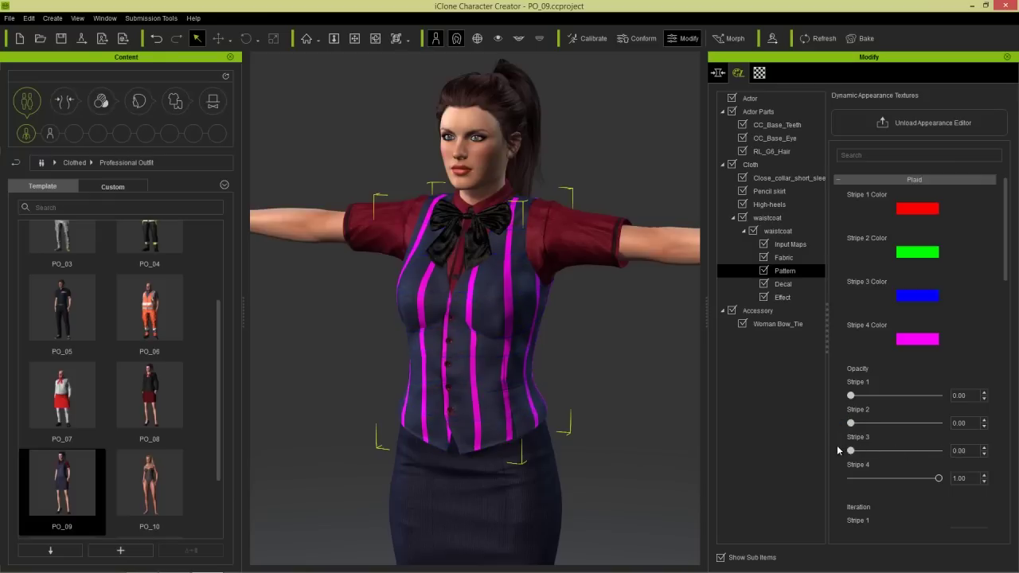
{"action": "scroll", "coordinate": [1012, 287], "scroll_direction": "down", "scroll_amount": 4}
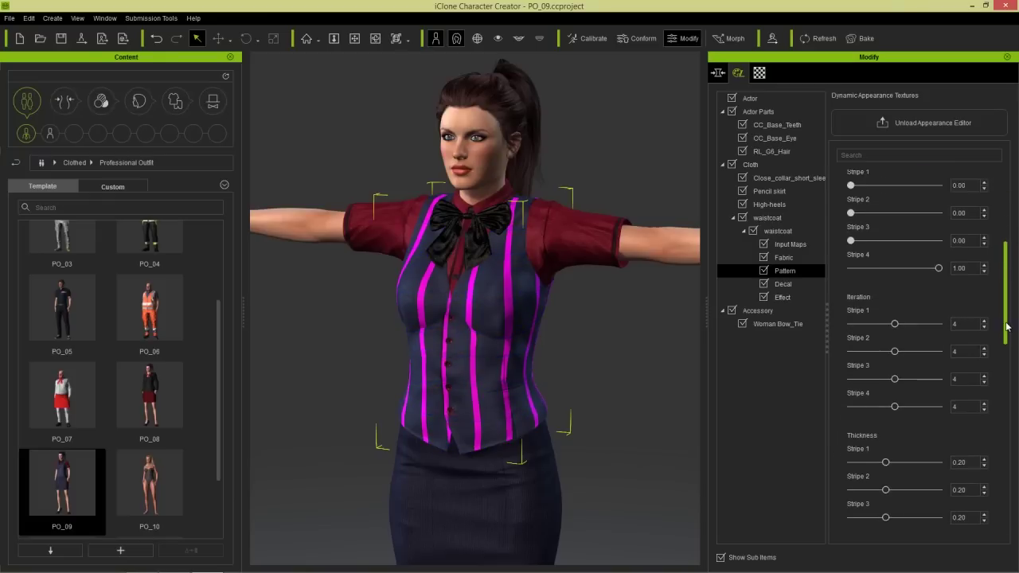
{"action": "scroll", "coordinate": [1011, 304], "scroll_direction": "up", "scroll_amount": 3}
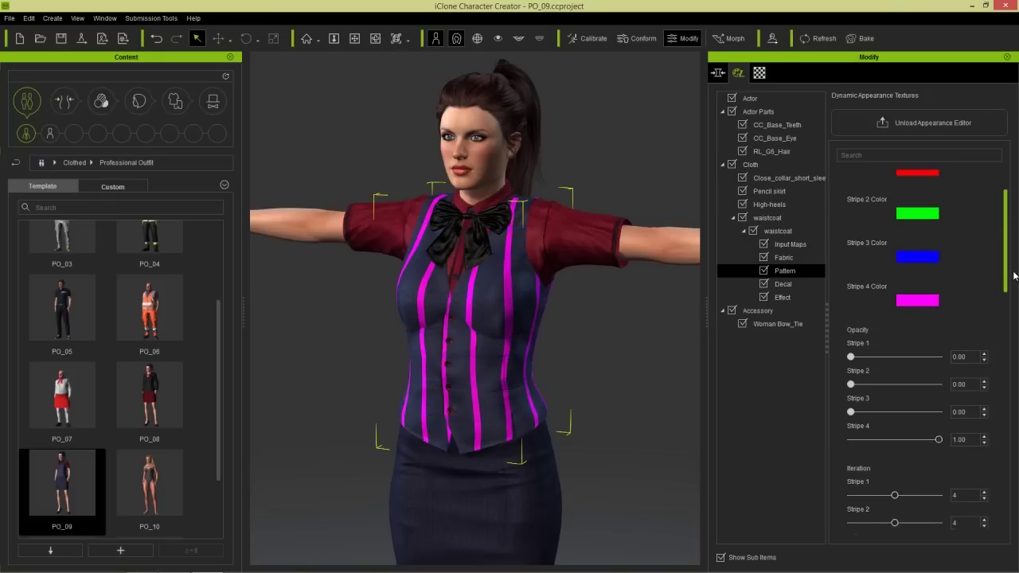
Recolour Plaid Stripe 4 dark red.
{"action": "left_click", "coordinate": [916, 311]}
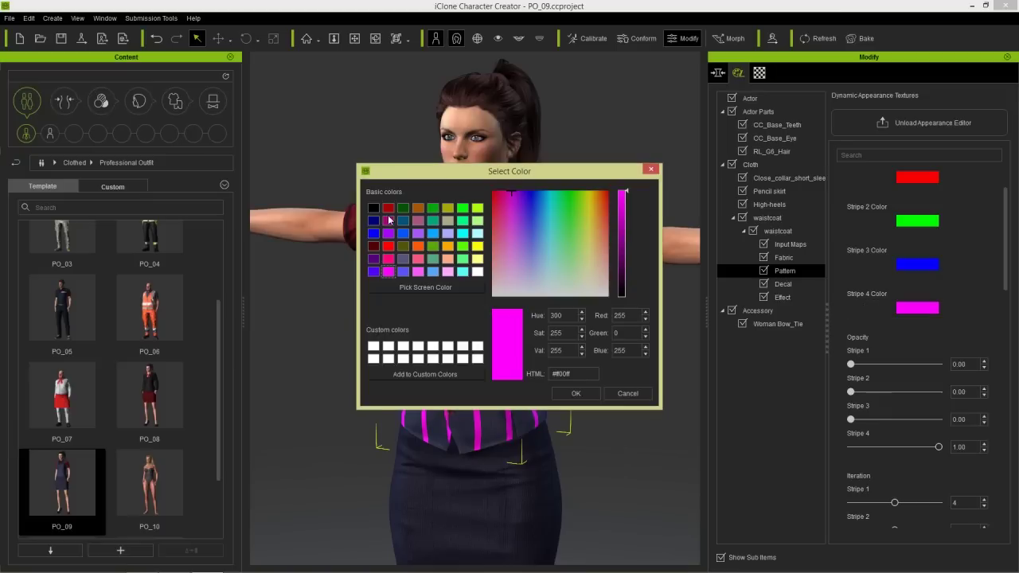
{"action": "left_click", "coordinate": [389, 208]}
{"action": "left_click", "coordinate": [576, 393]}
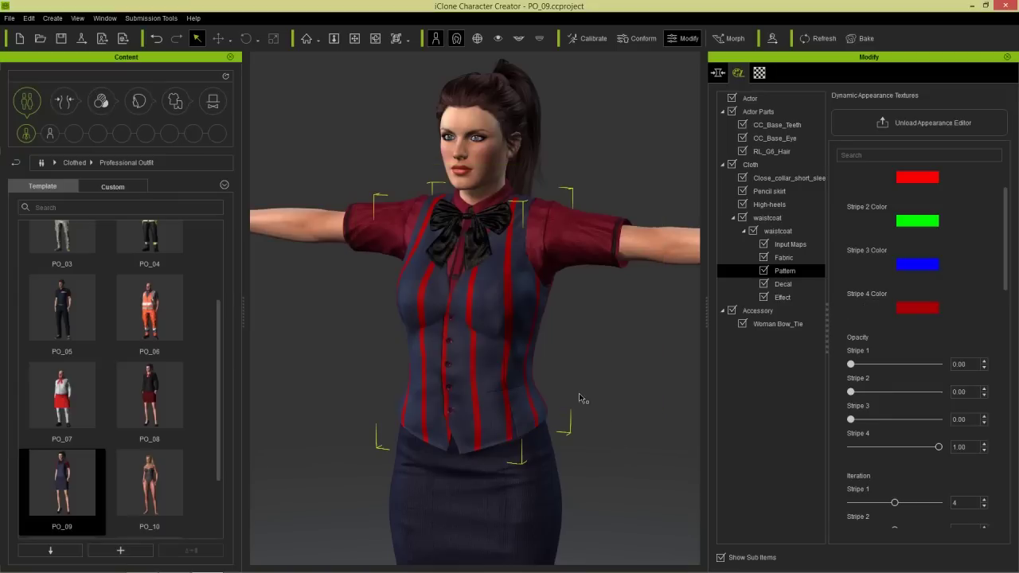
Raise Stripe 4 Iteration, set its Thickness to 0.11 and Rotation to -180.
{"action": "left_click_drag", "start_coordinate": [1002, 265], "coordinate": [1003, 338]}
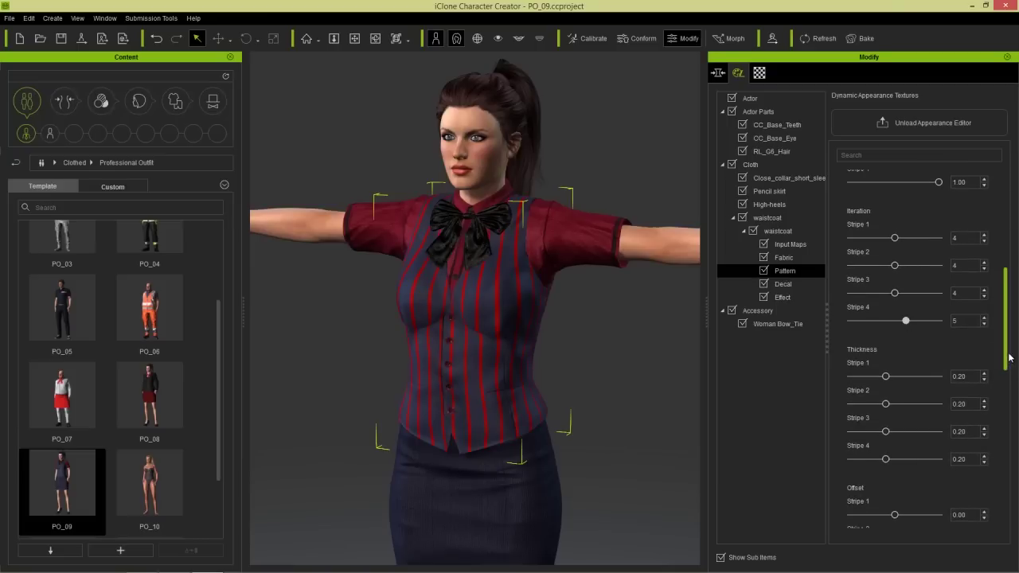
{"action": "left_click_drag", "start_coordinate": [1007, 357], "coordinate": [1008, 398]}
{"action": "left_click_drag", "start_coordinate": [885, 332], "coordinate": [870, 333]}
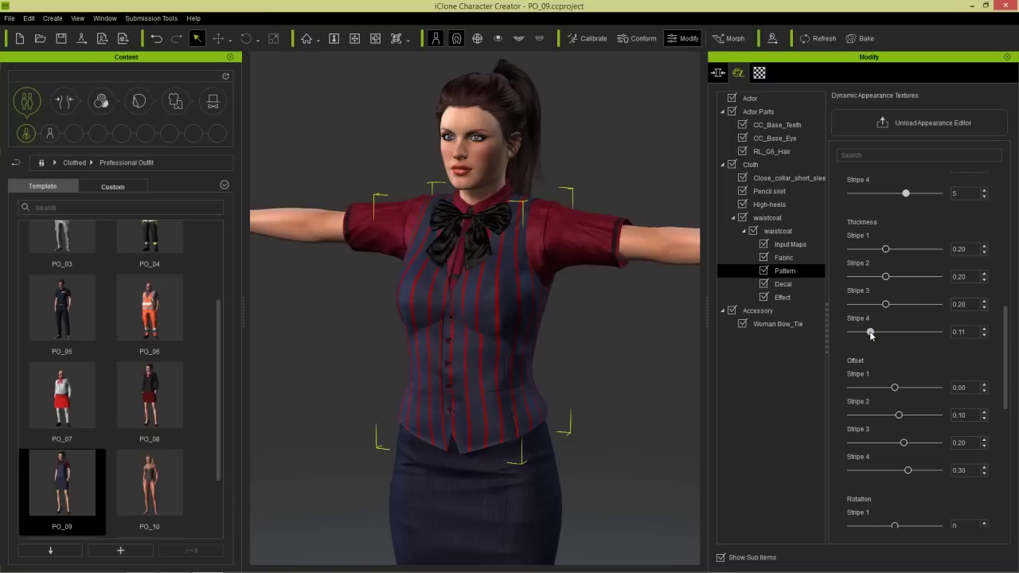
{"action": "left_click_drag", "start_coordinate": [1005, 388], "coordinate": [1004, 454]}
{"action": "left_click_drag", "start_coordinate": [906, 393], "coordinate": [872, 390]}
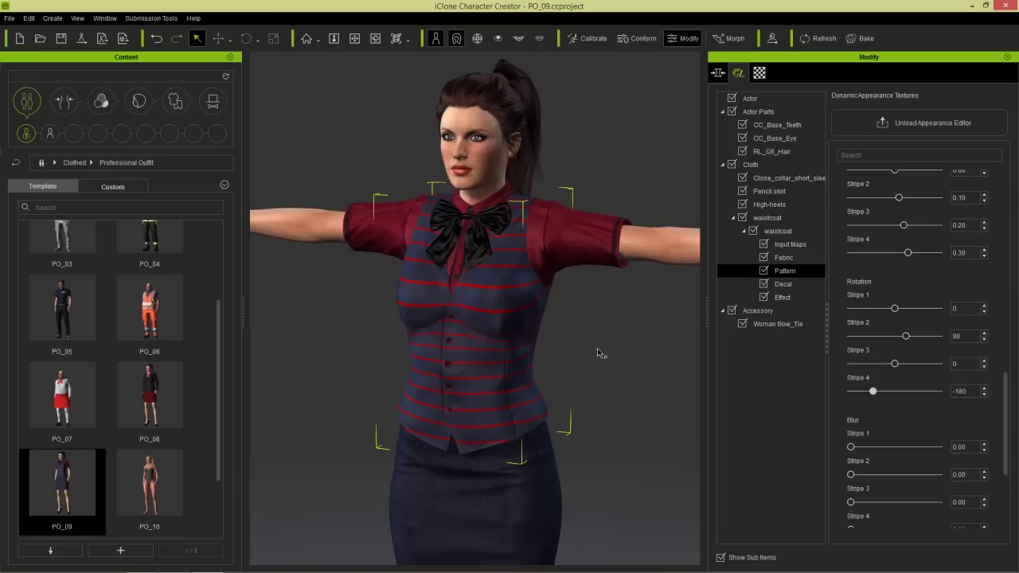
{"action": "left_click_drag", "start_coordinate": [1008, 398], "coordinate": [1007, 204]}
{"action": "left_click", "coordinate": [909, 179]}
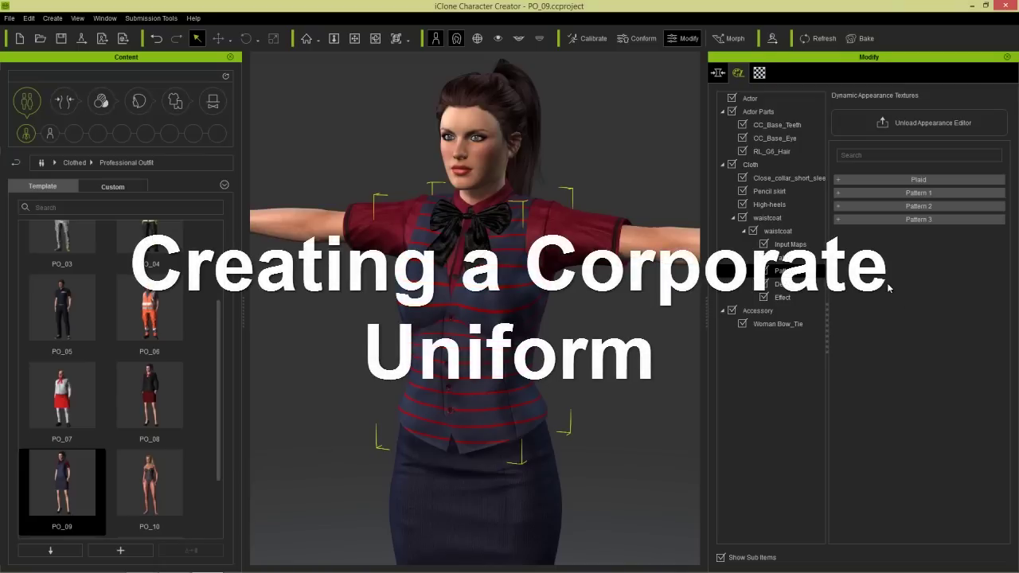
Load the PO_05 male template without saving, and frame the MedEx shirt torso.
{"action": "double_click", "coordinate": [76, 321]}
{"action": "left_click", "coordinate": [540, 317]}
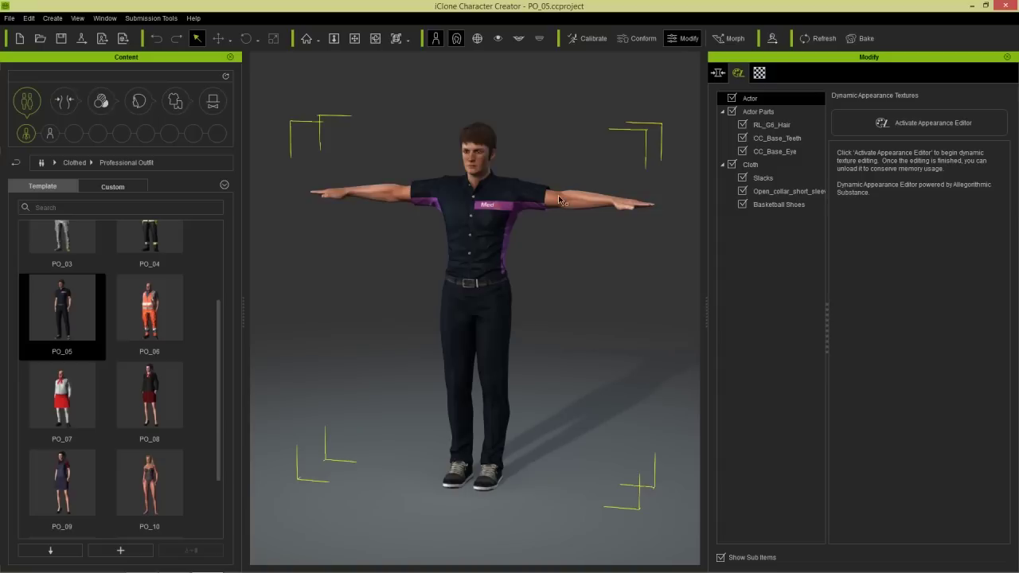
{"action": "scroll", "coordinate": [563, 201], "scroll_direction": "up", "scroll_amount": 5}
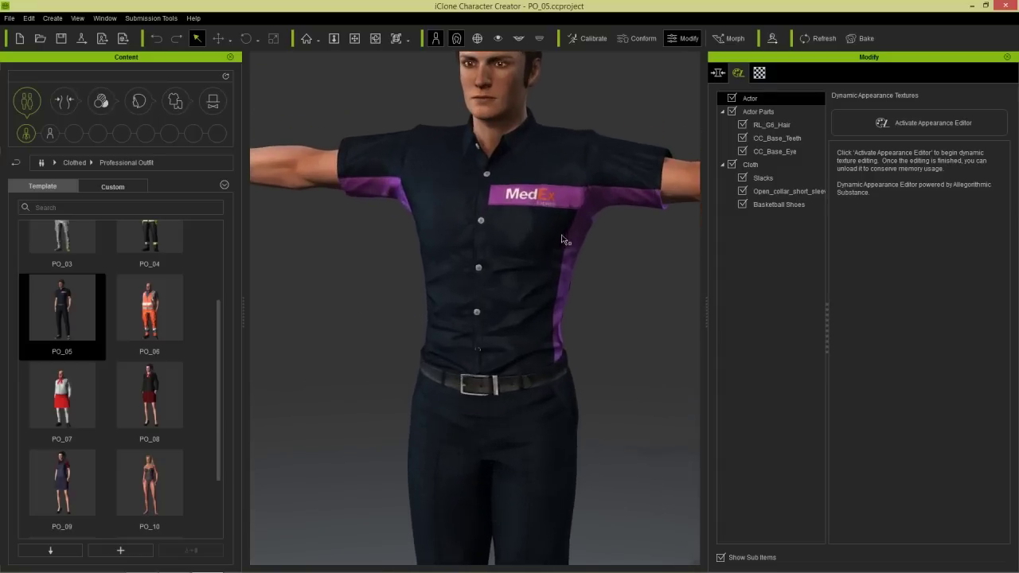
{"action": "scroll", "coordinate": [513, 303], "scroll_direction": "up", "scroll_amount": 5}
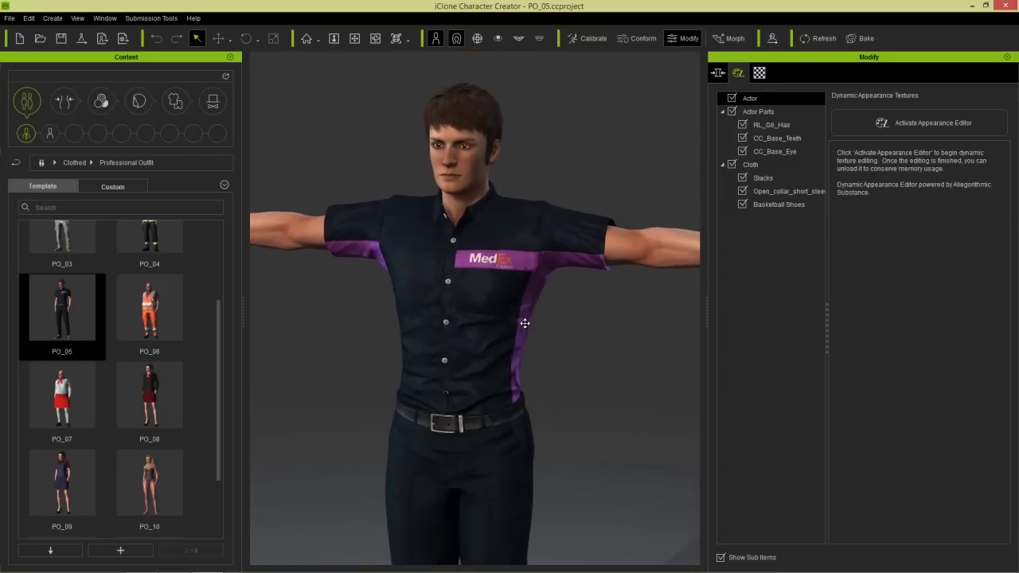
{"action": "right_click_drag", "start_coordinate": [526, 308], "coordinate": [562, 336]}
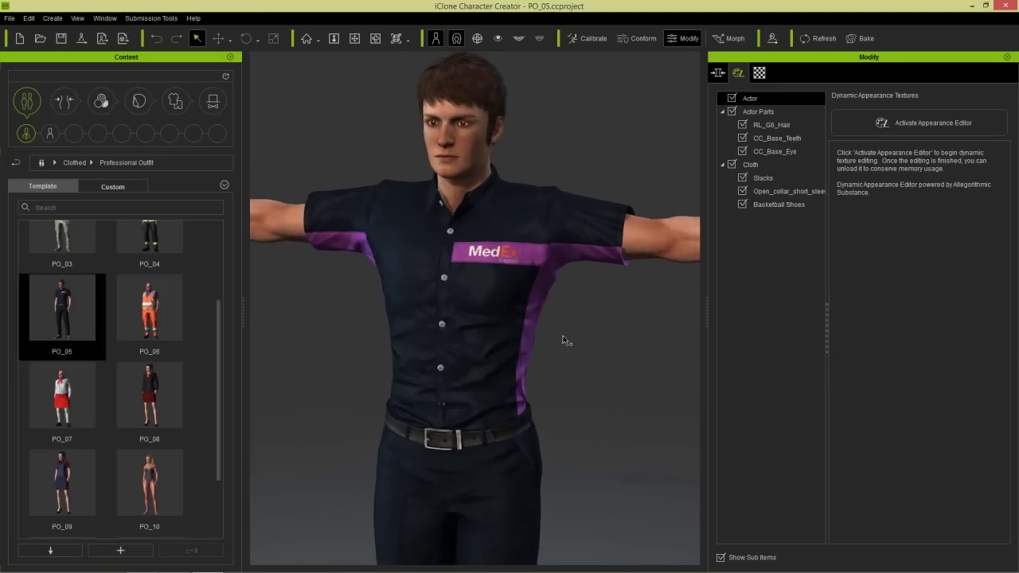
{"action": "middle_click_drag", "start_coordinate": [562, 335], "coordinate": [544, 266]}
{"action": "scroll", "coordinate": [543, 266], "scroll_direction": "down", "scroll_amount": 3}
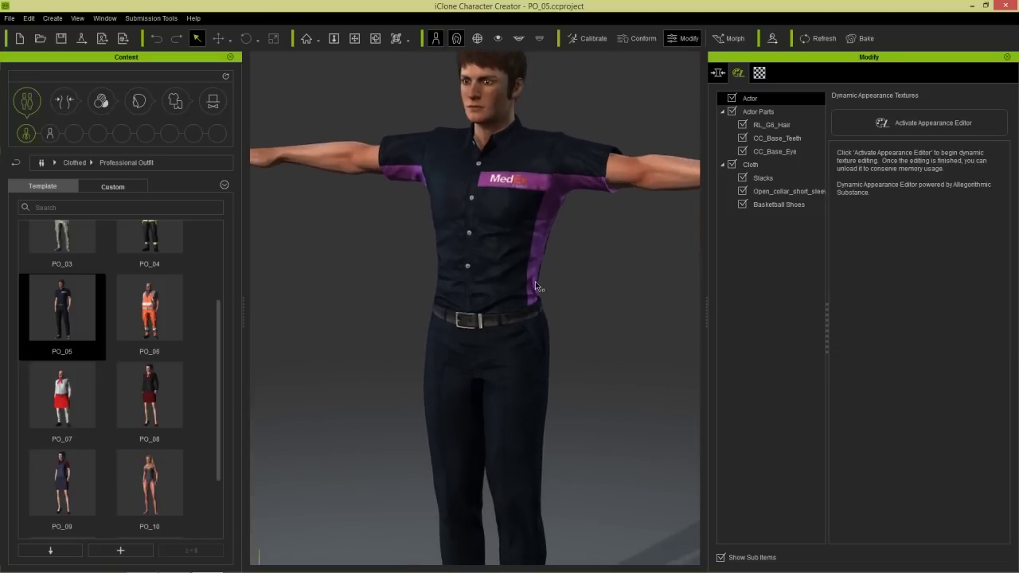
{"action": "scroll", "coordinate": [547, 296], "scroll_direction": "up", "scroll_amount": 3}
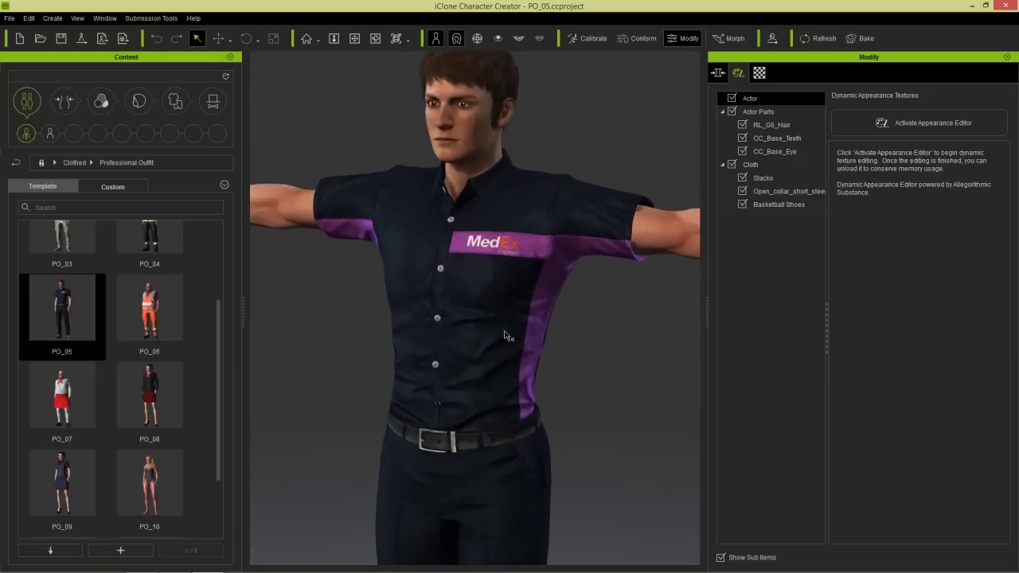
{"action": "right_click_drag", "start_coordinate": [508, 336], "coordinate": [523, 330]}
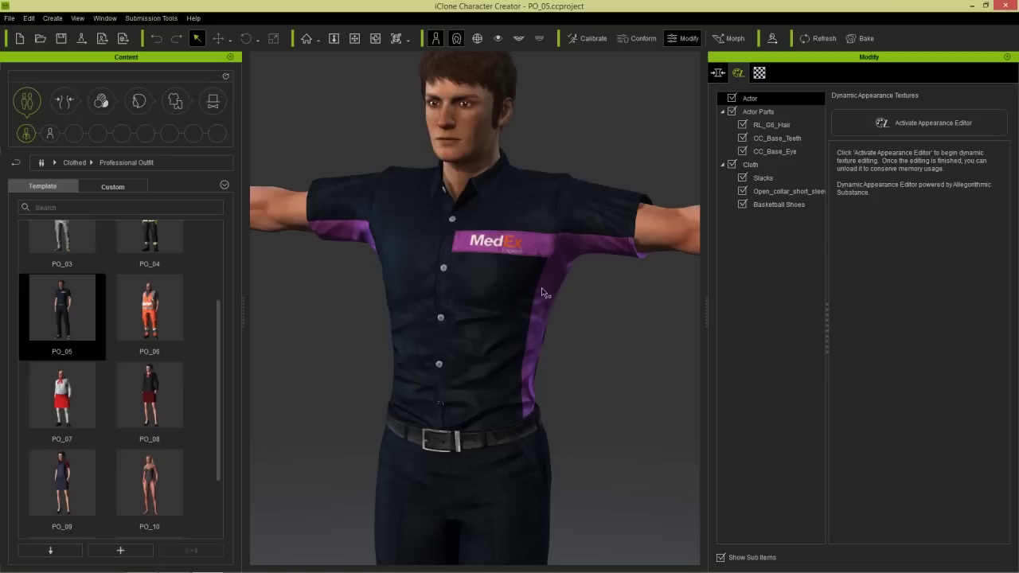
Activate the Open_collar_short_sleeve shirt's Appearance Editor, briefly preview its RGB mask, and list its input maps.
{"action": "left_click", "coordinate": [775, 194]}
{"action": "left_click", "coordinate": [912, 121]}
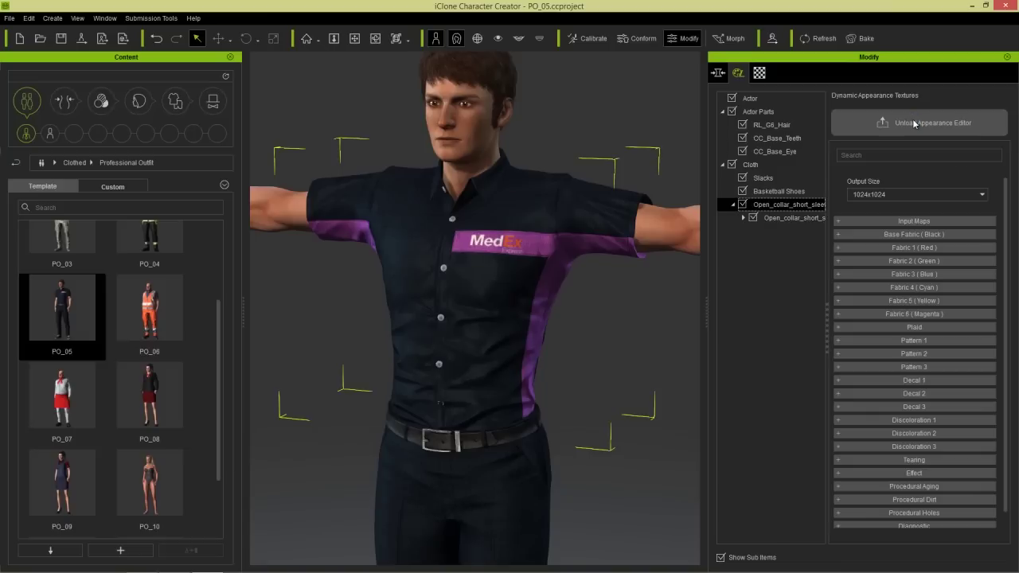
{"action": "left_click", "coordinate": [745, 218]}
{"action": "left_click", "coordinate": [791, 232]}
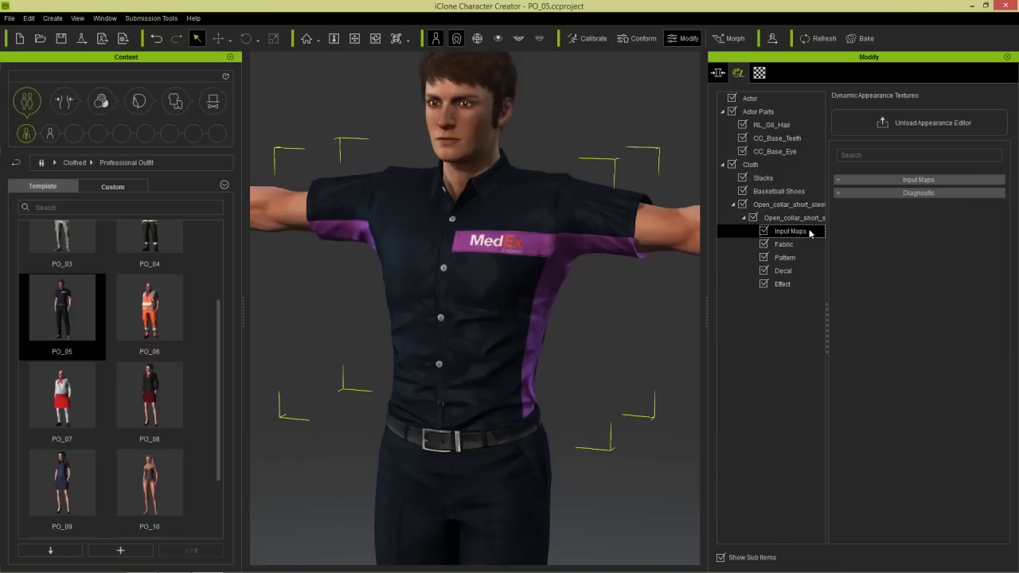
{"action": "left_click", "coordinate": [889, 194]}
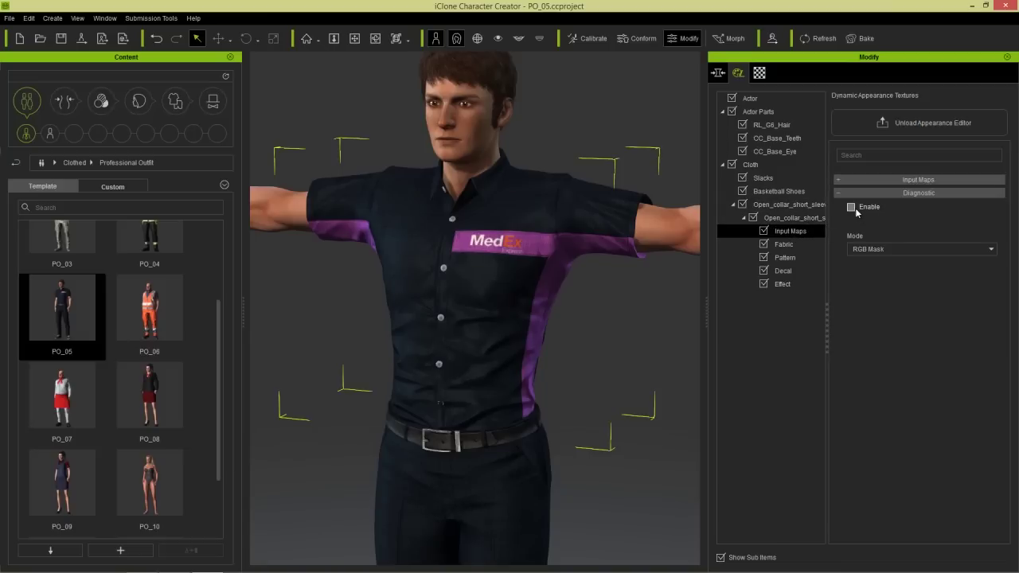
{"action": "left_click", "coordinate": [851, 207]}
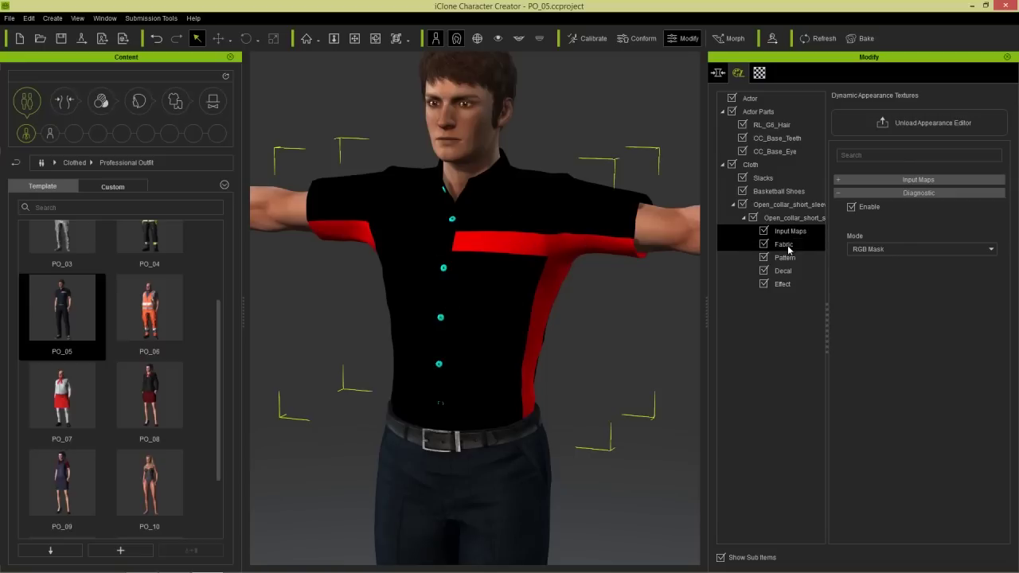
{"action": "left_click", "coordinate": [852, 209]}
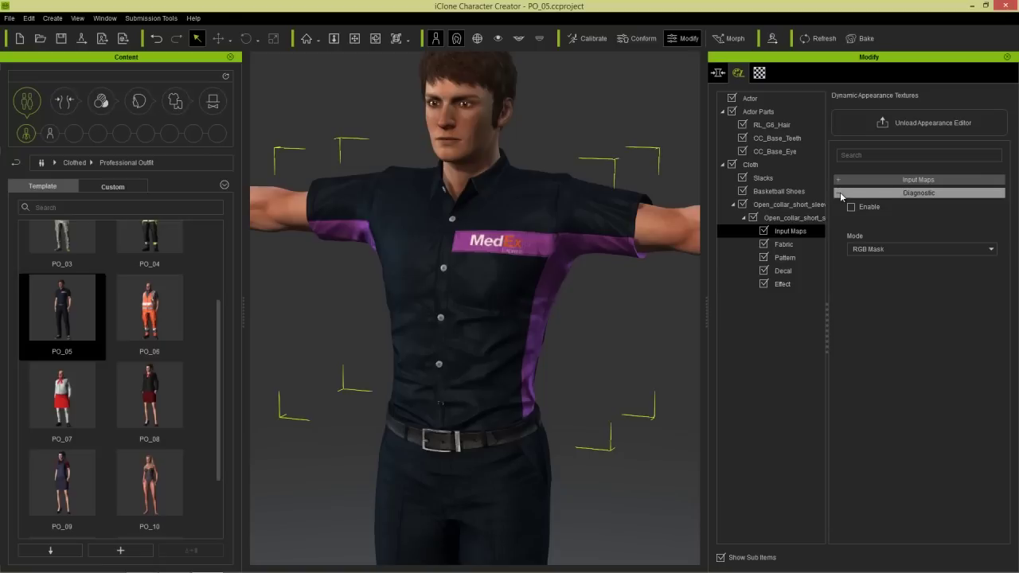
{"action": "left_click", "coordinate": [844, 183]}
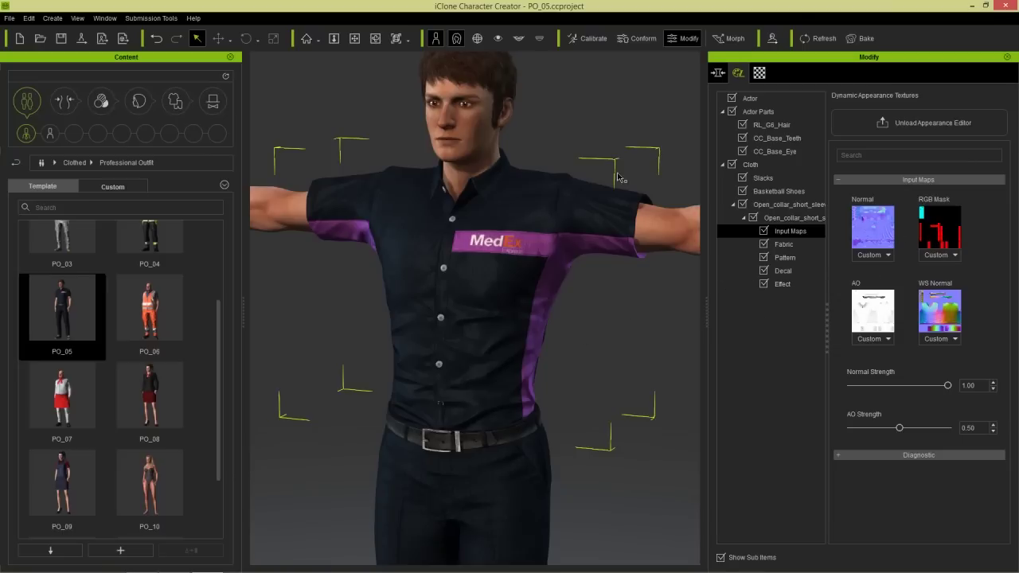
Export the shirt's UV reference bitmap to Photoshop, then return and list its Fabric layers.
{"action": "left_click", "coordinate": [760, 73]}
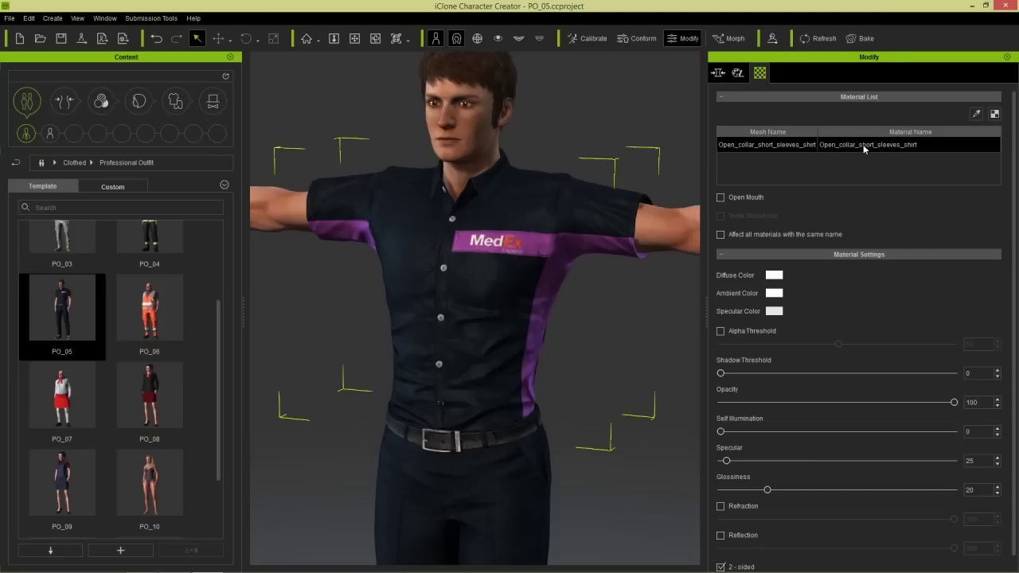
{"action": "left_click", "coordinate": [995, 114]}
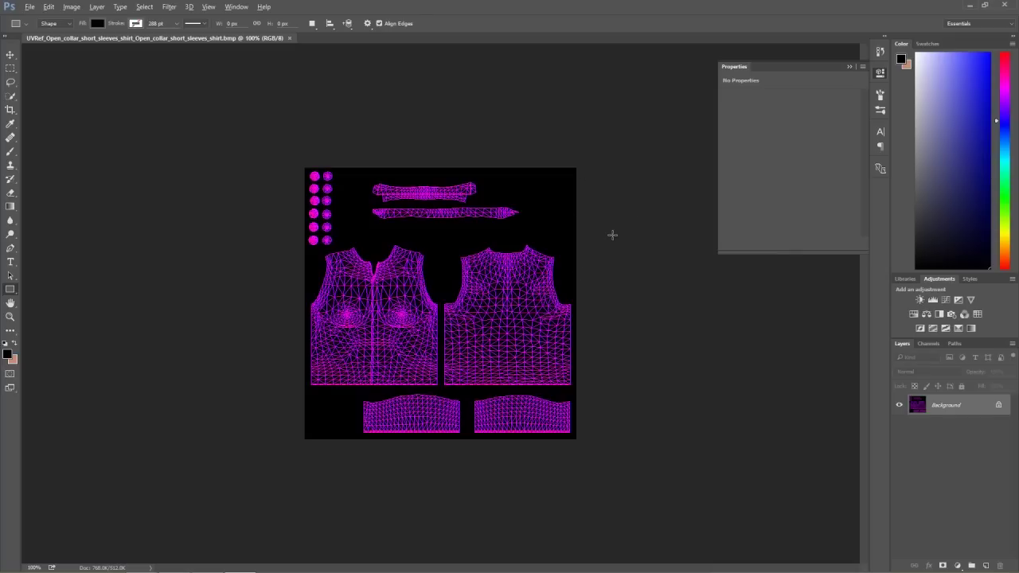
{"action": "key", "text": "alt+Tab"}
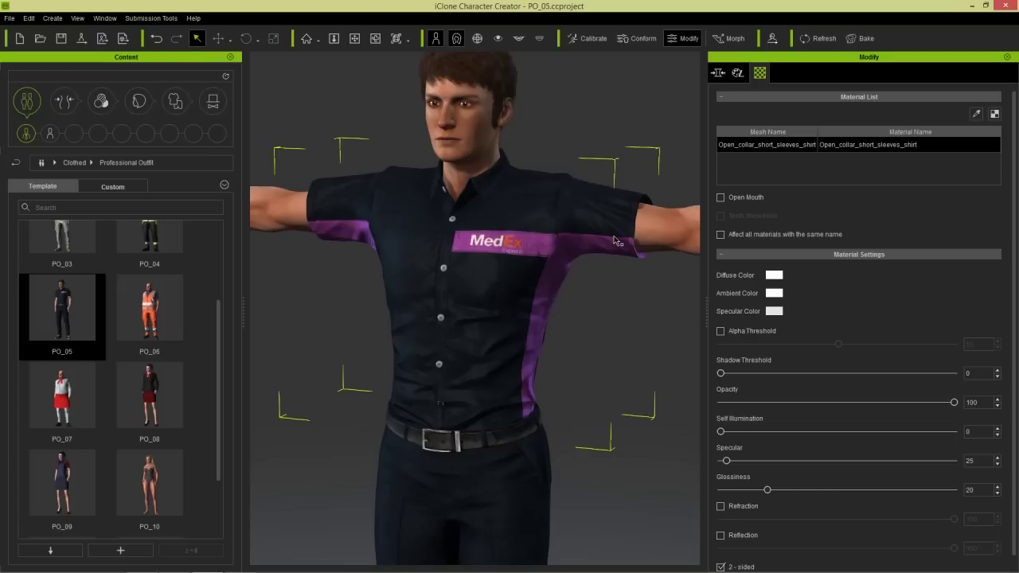
{"action": "left_click", "coordinate": [738, 73]}
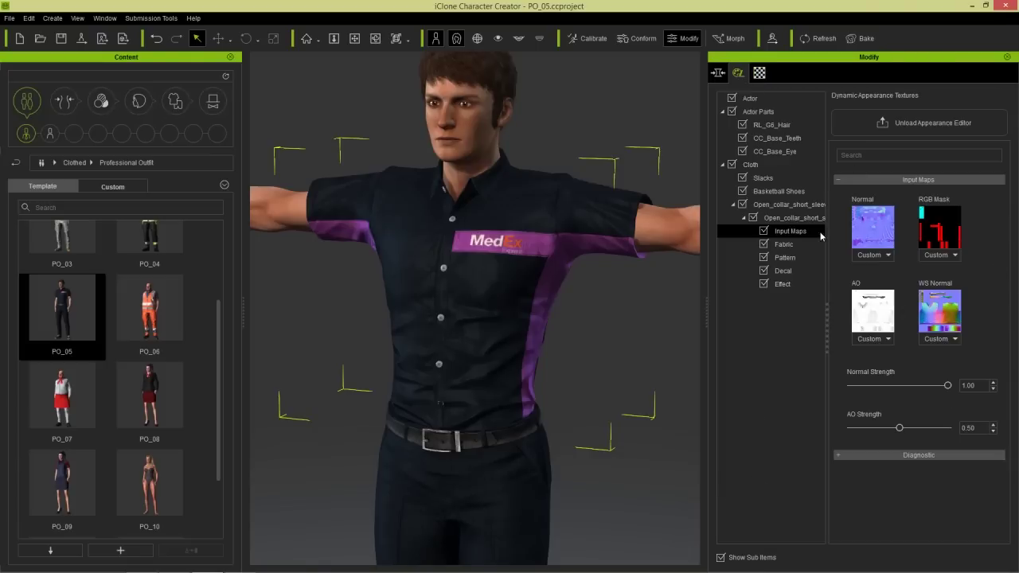
{"action": "left_click", "coordinate": [788, 244]}
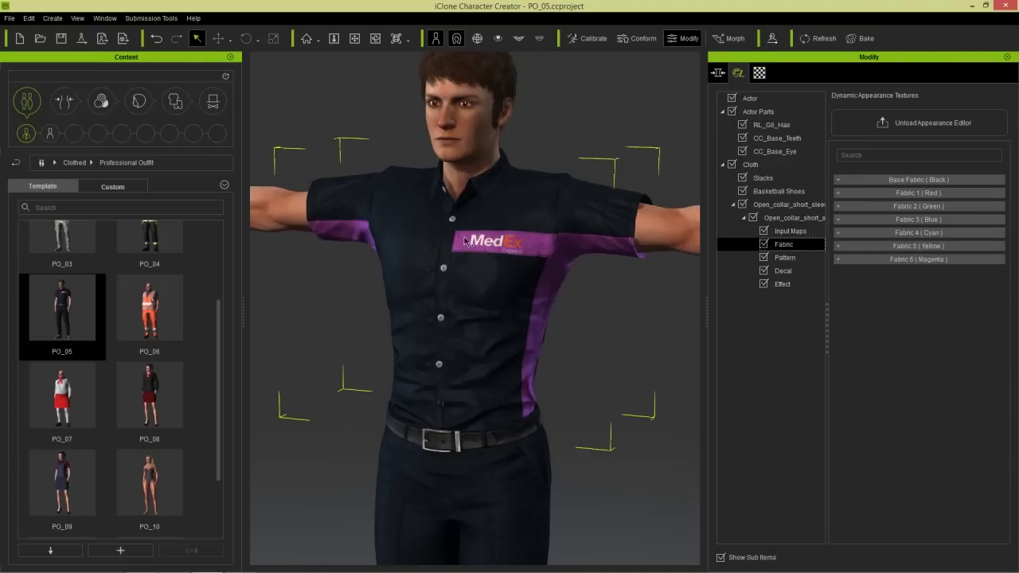
Set Base Fabric (Black) Diffuse HSL to hue 0.88, saturation 0.65, lightness 0.5.
{"action": "left_click", "coordinate": [858, 182]}
{"action": "left_click_drag", "start_coordinate": [1004, 213], "coordinate": [1016, 344]}
{"action": "left_click", "coordinate": [973, 319]}
{"action": "type", "text": "0.88"}
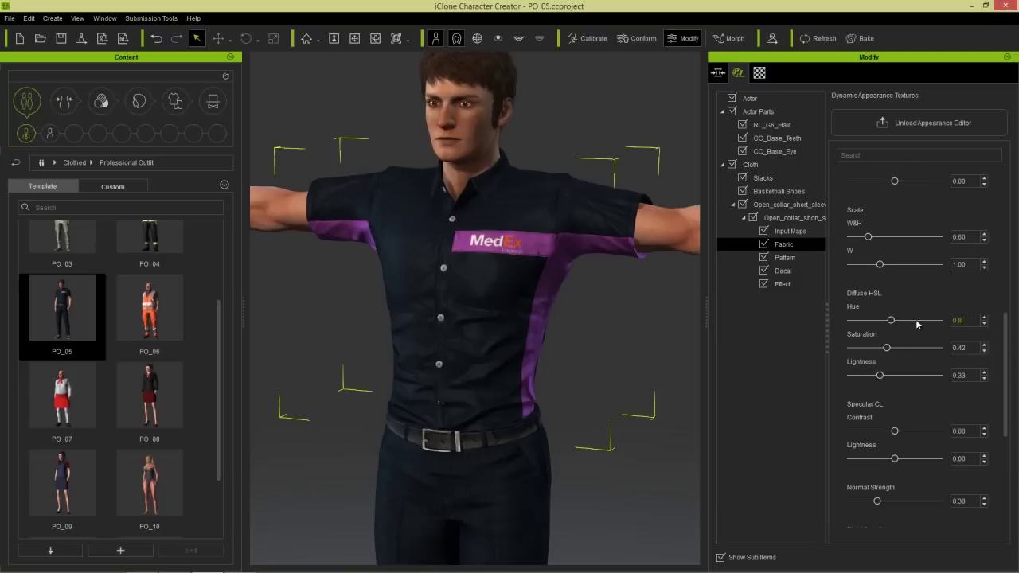
{"action": "left_click", "coordinate": [970, 347]}
{"action": "type", "text": "0.65"}
{"action": "key", "text": "Return"}
{"action": "left_click", "coordinate": [971, 375]}
{"action": "type", "text": "0.5"}
{"action": "key", "text": "Return"}
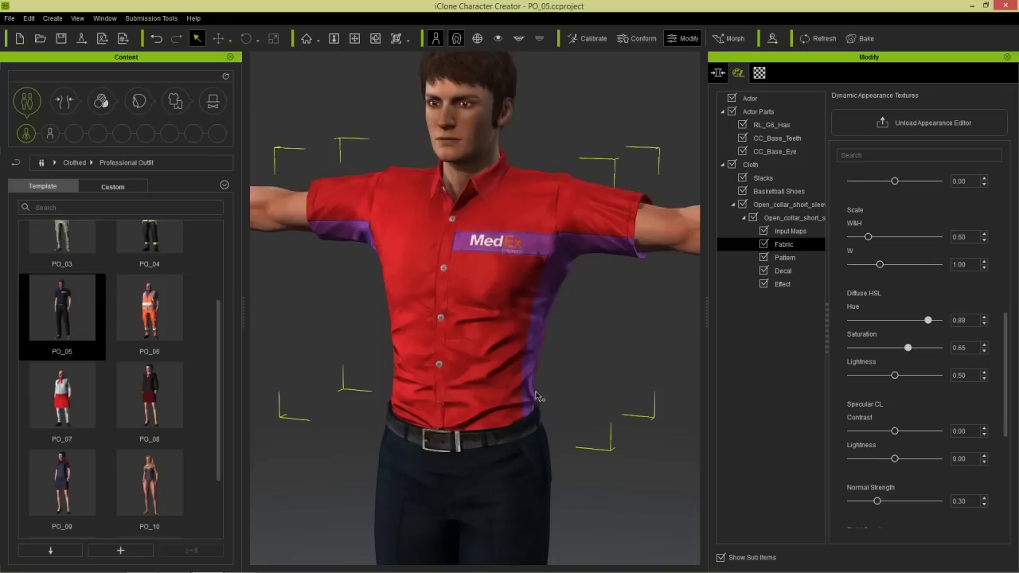
Collapse Base Fabric and expand the Fabric 1 (Red) settings.
{"action": "scroll", "coordinate": [1000, 336], "scroll_direction": "up", "scroll_amount": 10}
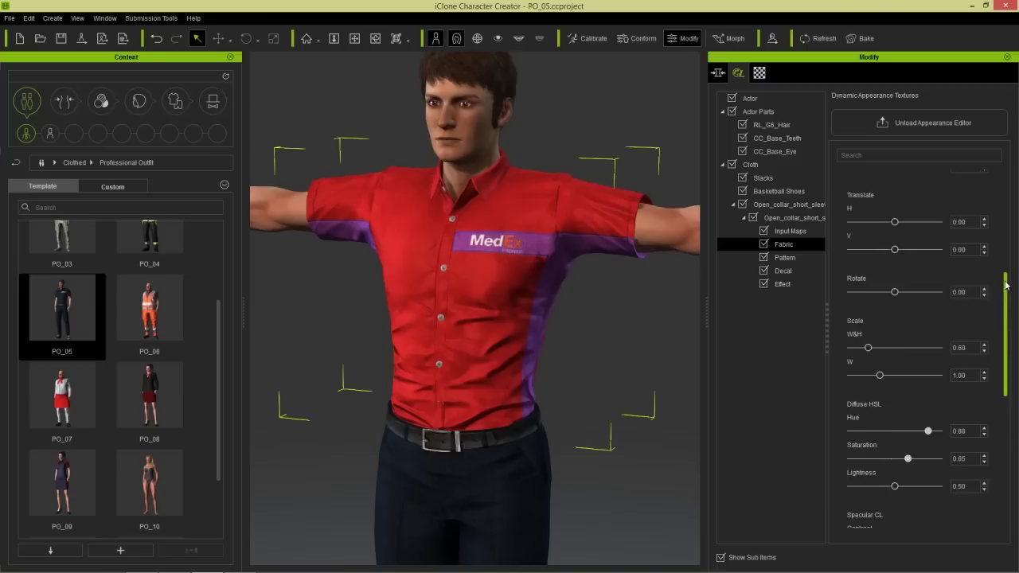
{"action": "left_click", "coordinate": [915, 180]}
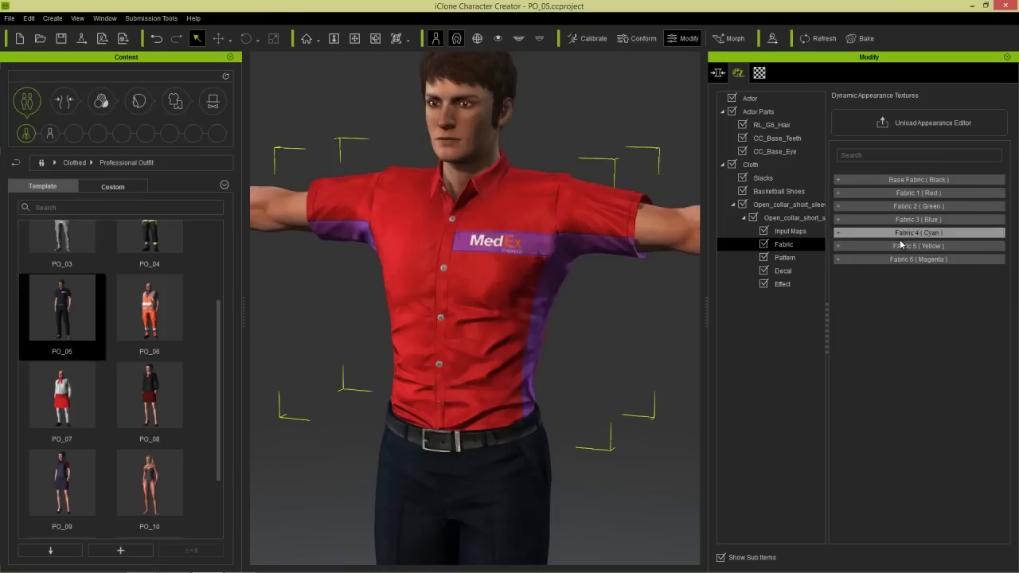
{"action": "left_click", "coordinate": [915, 192]}
{"action": "scroll", "coordinate": [991, 363], "scroll_direction": "down", "scroll_amount": 8}
{"action": "scroll", "coordinate": [991, 363], "scroll_direction": "down", "scroll_amount": 1}
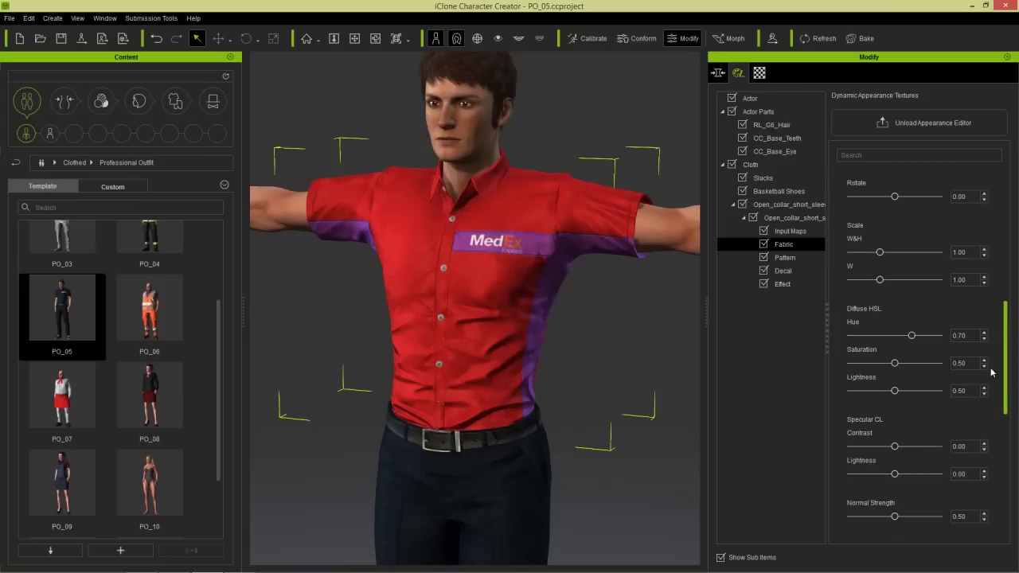
{"action": "left_click_drag", "start_coordinate": [895, 383], "coordinate": [921, 385]}
{"action": "scroll", "coordinate": [1005, 358], "scroll_direction": "up", "scroll_amount": 1}
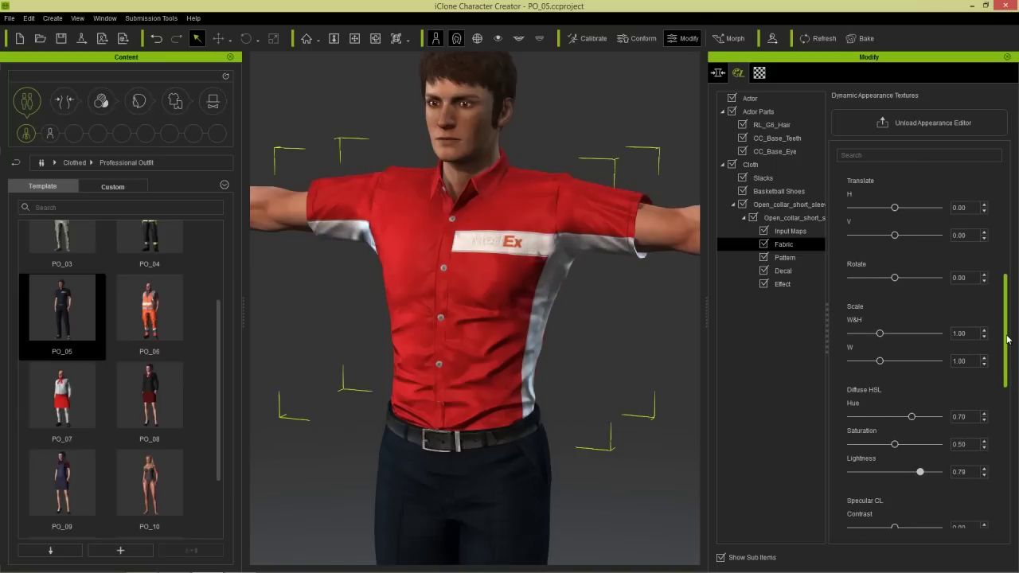
Set Fabric 1's Diffuse HSL to hue 0.88, saturation 0.65, lightness 0.50.
{"action": "left_click", "coordinate": [971, 350]}
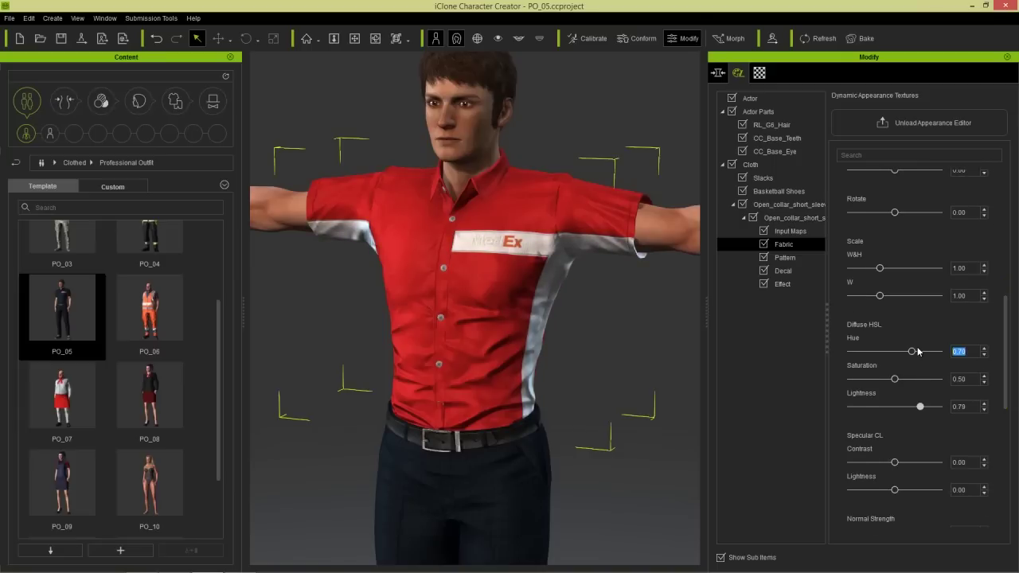
{"action": "type", "text": "0.88"}
{"action": "key", "text": "Return"}
{"action": "type", "text": "0.65"}
{"action": "key", "text": "Return"}
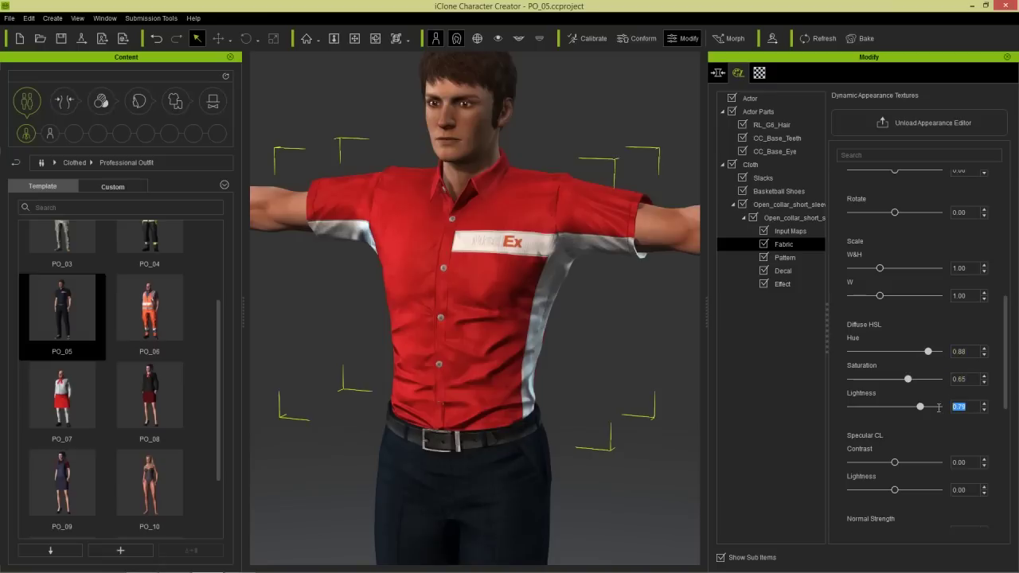
{"action": "type", "text": "0.5"}
{"action": "key", "text": "Return"}
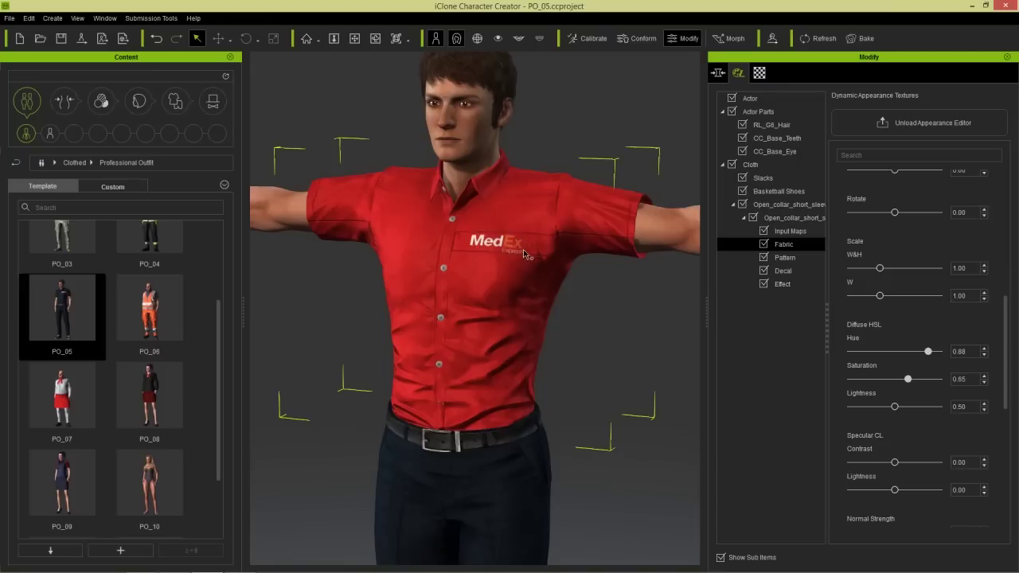
{"action": "left_click_drag", "start_coordinate": [1004, 338], "coordinate": [1004, 464]}
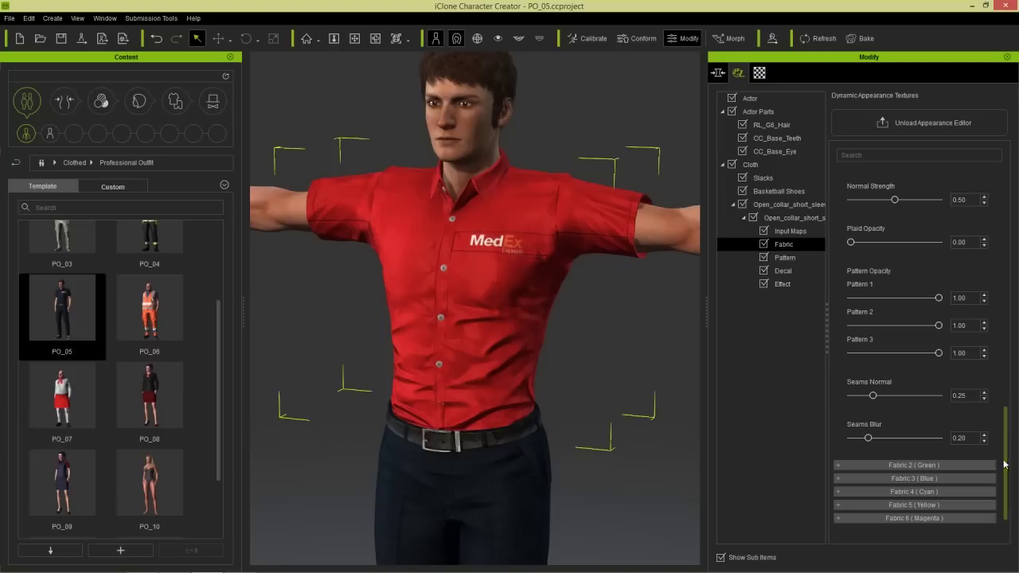
Turn Fabric 1's Seams Normal strength down to 0.00.
{"action": "left_click", "coordinate": [872, 396]}
{"action": "left_click_drag", "start_coordinate": [815, 395], "coordinate": [815, 396]}
{"action": "scroll", "coordinate": [572, 301], "scroll_direction": "up", "scroll_amount": 3}
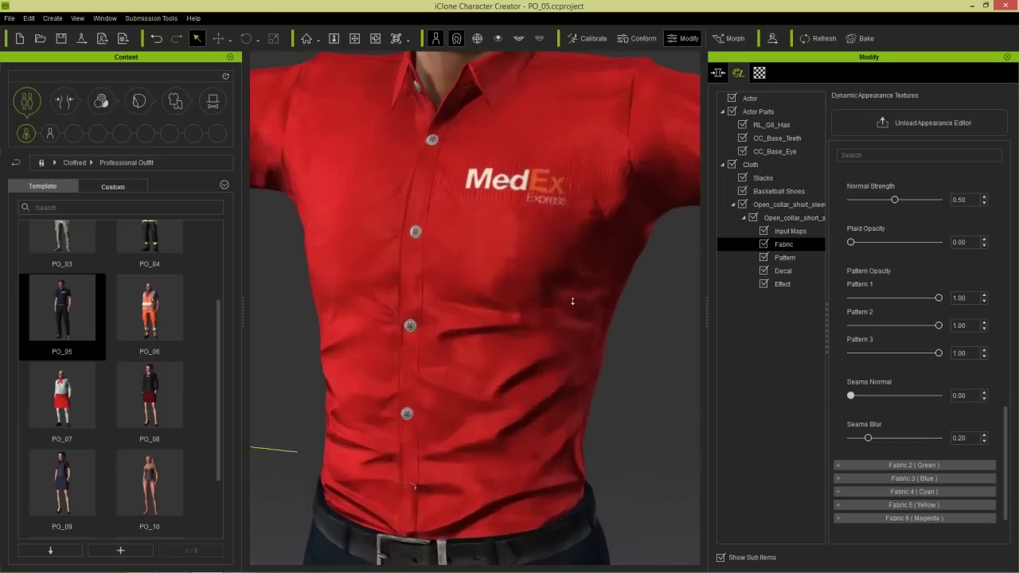
{"action": "scroll", "coordinate": [572, 301], "scroll_direction": "up", "scroll_amount": 5}
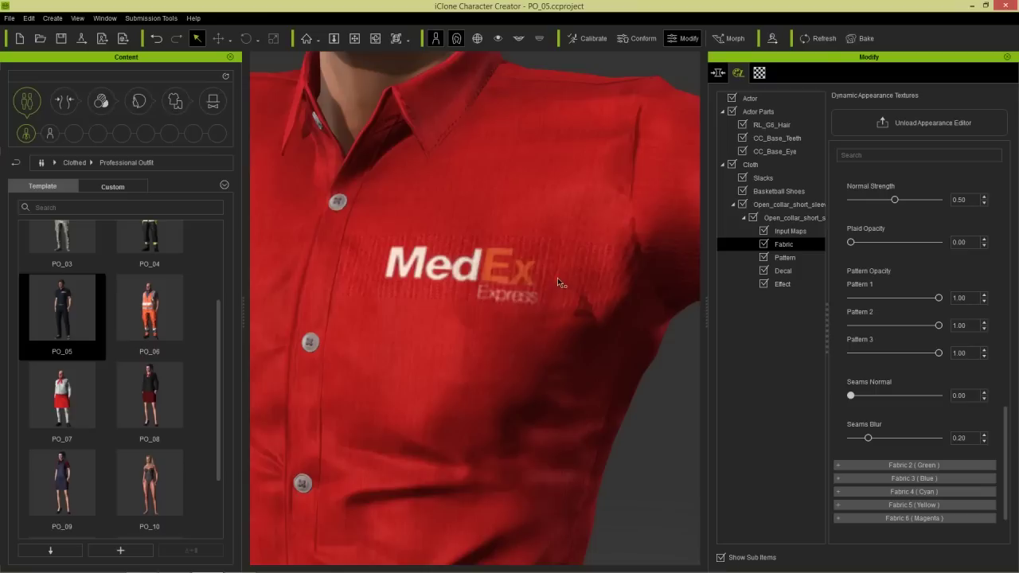
Set the fabric pattern's Scale W&H to 0.60 for a finer weave.
{"action": "left_click_drag", "start_coordinate": [1004, 426], "coordinate": [997, 255]}
{"action": "scroll", "coordinate": [980, 301], "scroll_direction": "down", "scroll_amount": 3}
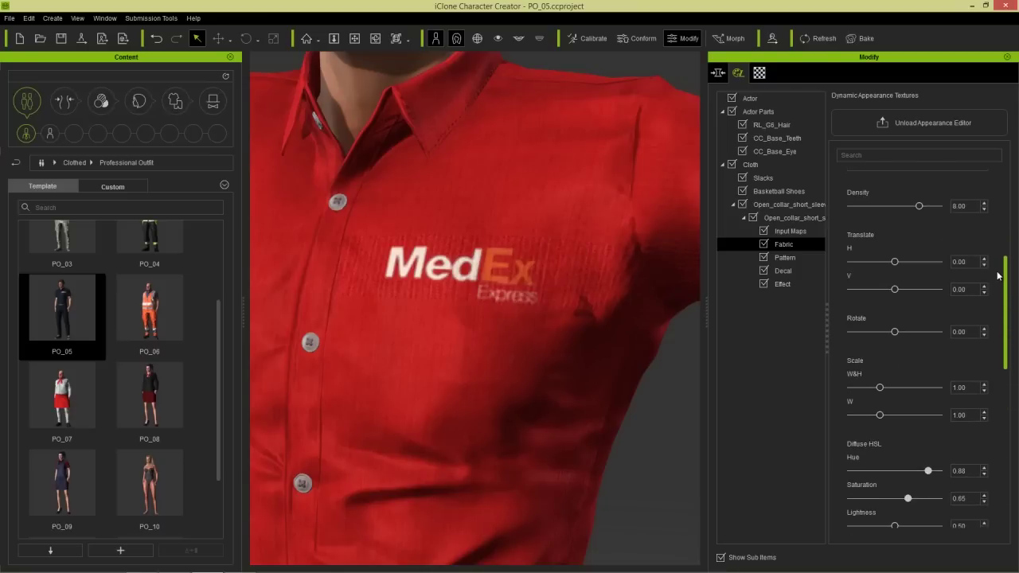
{"action": "mouse_move", "coordinate": [1003, 290]}
{"action": "left_mouse_down"}
{"action": "mouse_move", "coordinate": [1003, 214]}
{"action": "mouse_move", "coordinate": [1005, 288]}
{"action": "left_mouse_up"}
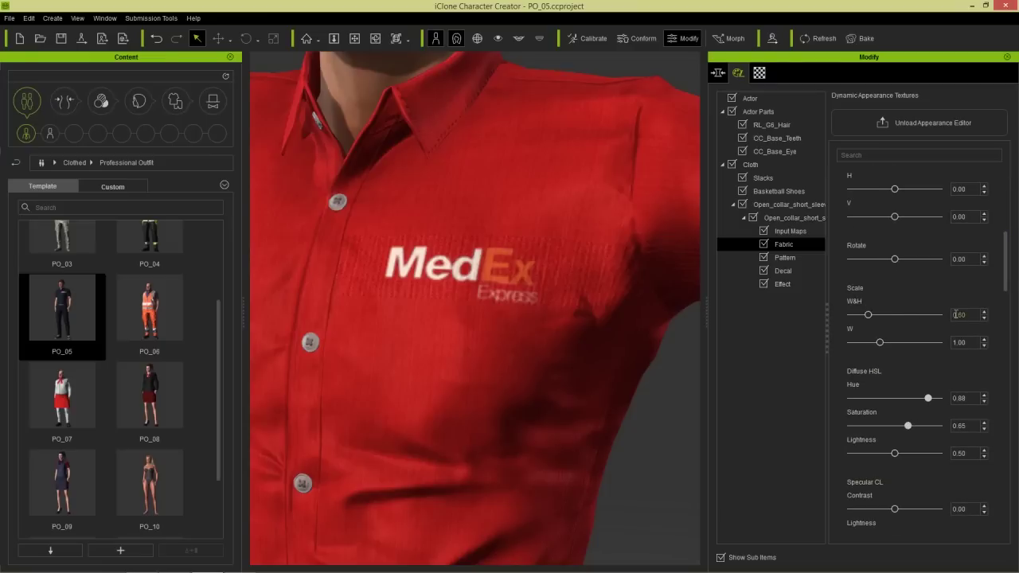
{"action": "left_click_drag", "start_coordinate": [1002, 277], "coordinate": [1005, 225]}
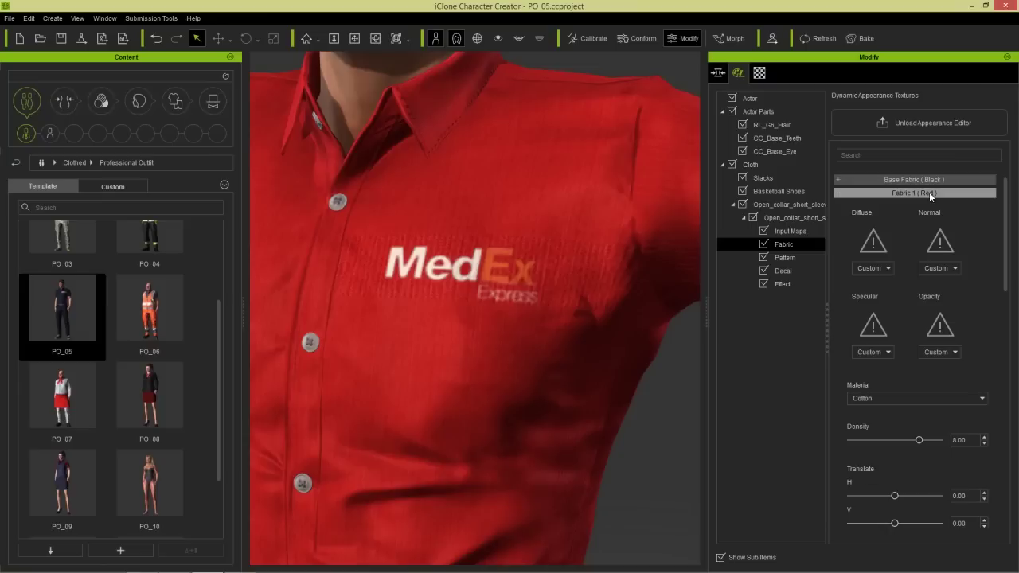
{"action": "left_click_drag", "start_coordinate": [1004, 226], "coordinate": [1004, 325]}
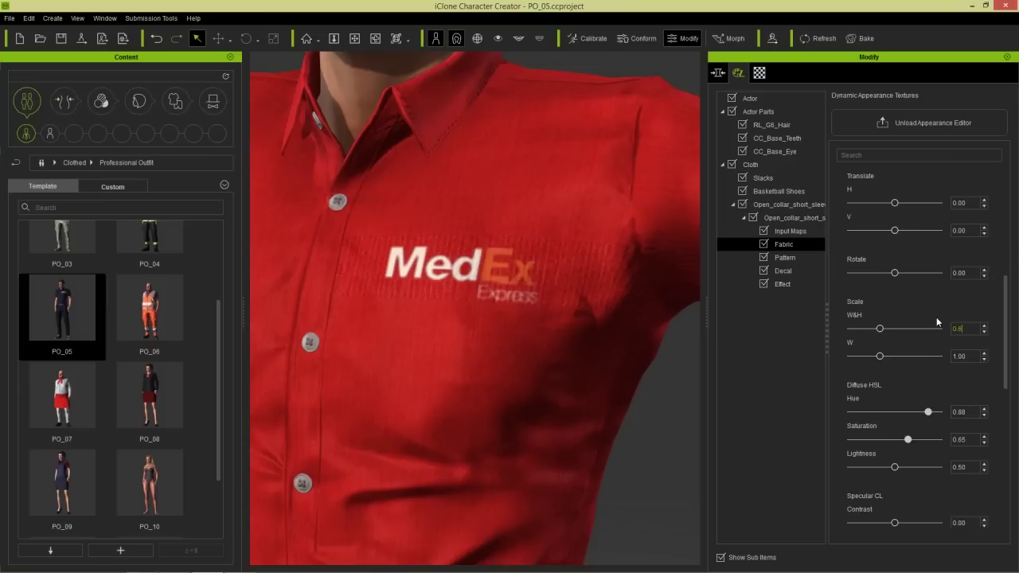
{"action": "key", "text": "Return"}
{"action": "scroll", "coordinate": [478, 382], "scroll_direction": "down", "scroll_amount": 5}
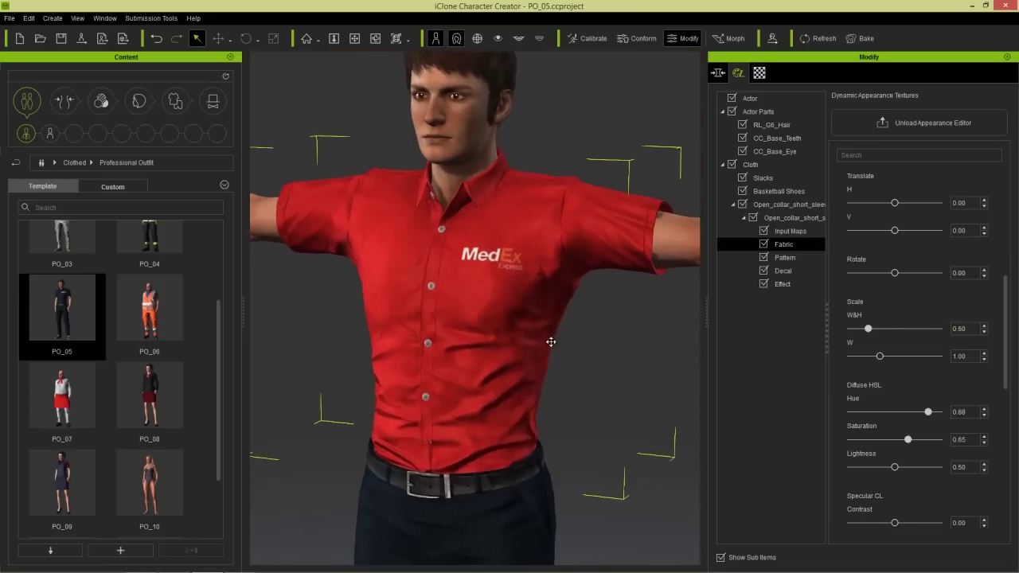
{"action": "scroll", "coordinate": [548, 337], "scroll_direction": "up", "scroll_amount": 2}
{"action": "scroll", "coordinate": [544, 339], "scroll_direction": "up", "scroll_amount": 2}
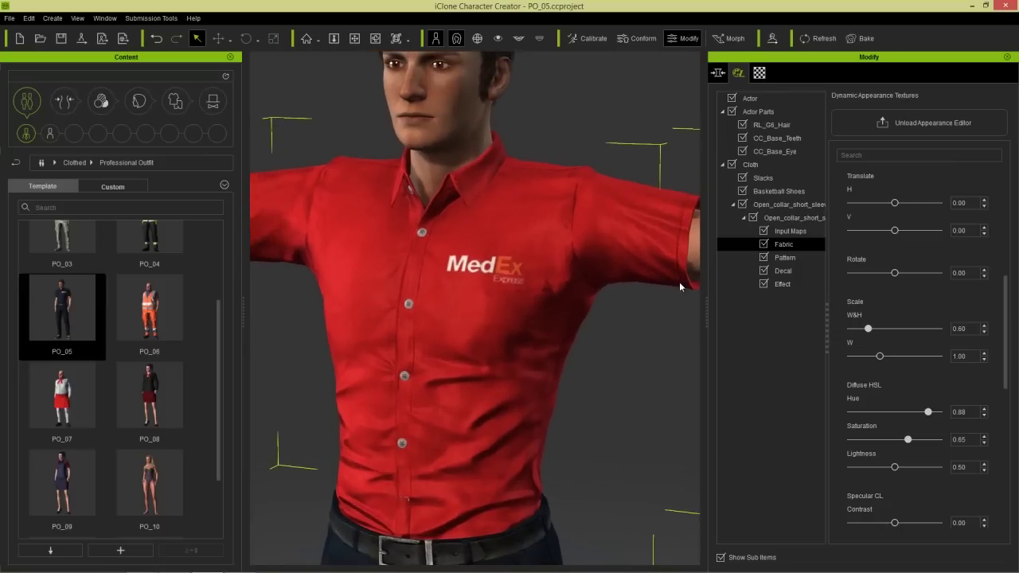
Load mcdonald_300x300 from Desktop > Texture > Logo as Decal 1's Diffuse image.
{"action": "left_click", "coordinate": [785, 271]}
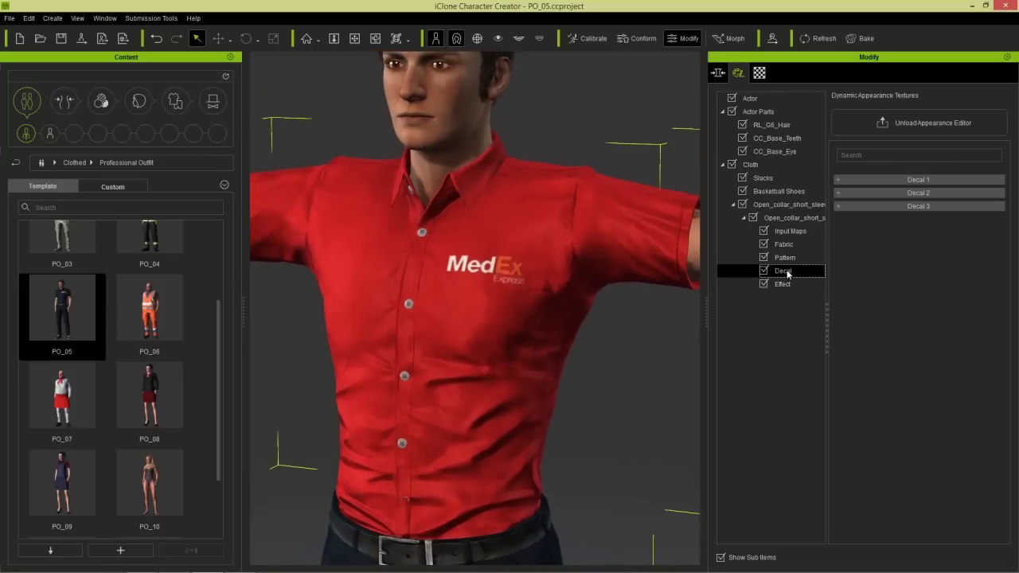
{"action": "left_click", "coordinate": [889, 178]}
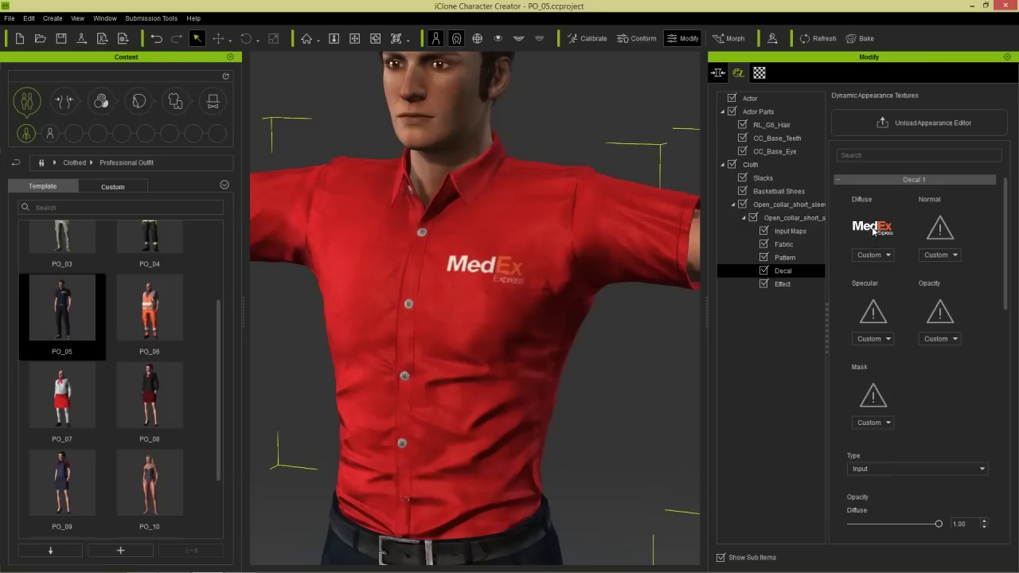
{"action": "left_click", "coordinate": [873, 228]}
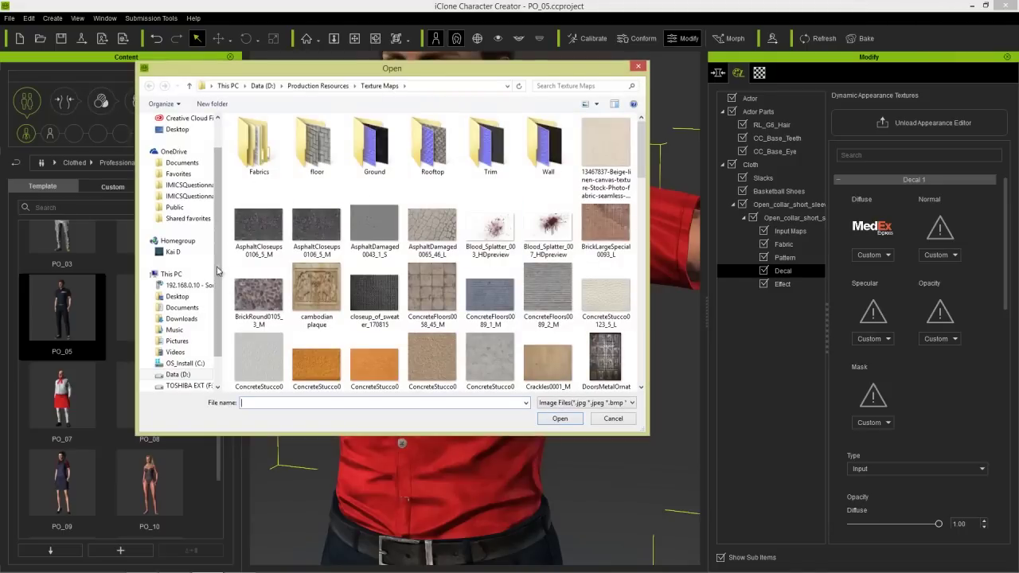
{"action": "scroll", "coordinate": [215, 238], "scroll_direction": "up", "scroll_amount": 1}
{"action": "left_click", "coordinate": [189, 168]}
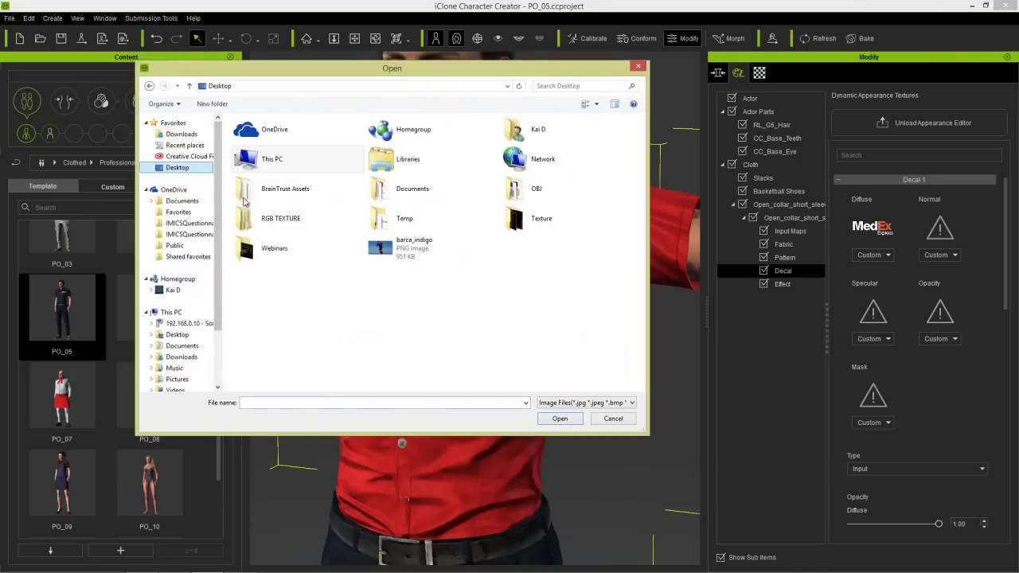
{"action": "double_click", "coordinate": [537, 221]}
{"action": "double_click", "coordinate": [271, 156]}
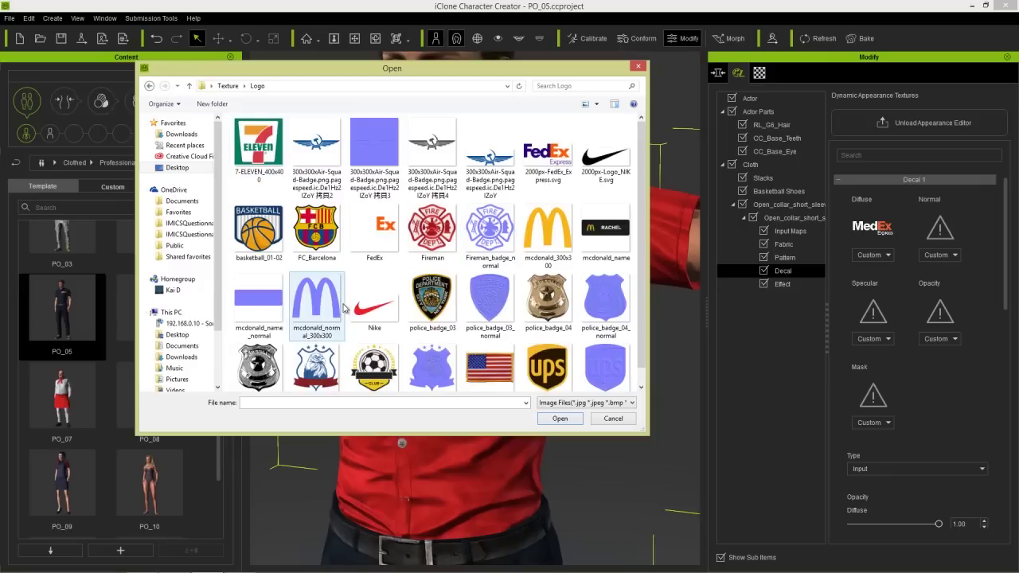
{"action": "double_click", "coordinate": [539, 230]}
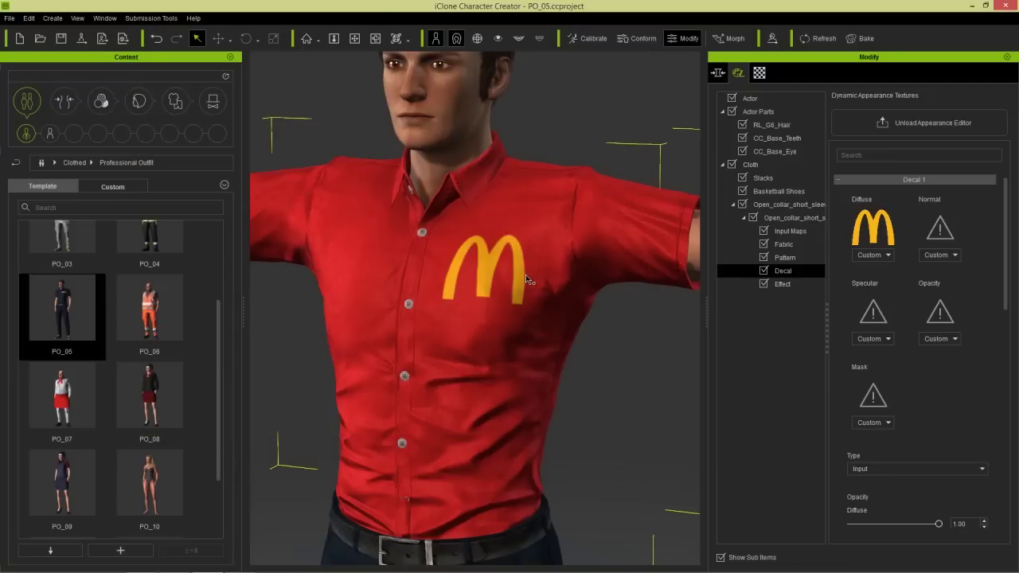
{"action": "scroll", "coordinate": [525, 279], "scroll_direction": "down", "scroll_amount": 5}
{"action": "scroll", "coordinate": [516, 246], "scroll_direction": "up", "scroll_amount": 5}
Load mcdonald_name as Decal 2's Diffuse image.
{"action": "left_click", "coordinate": [881, 179]}
{"action": "left_click", "coordinate": [880, 192]}
{"action": "left_click", "coordinate": [873, 241]}
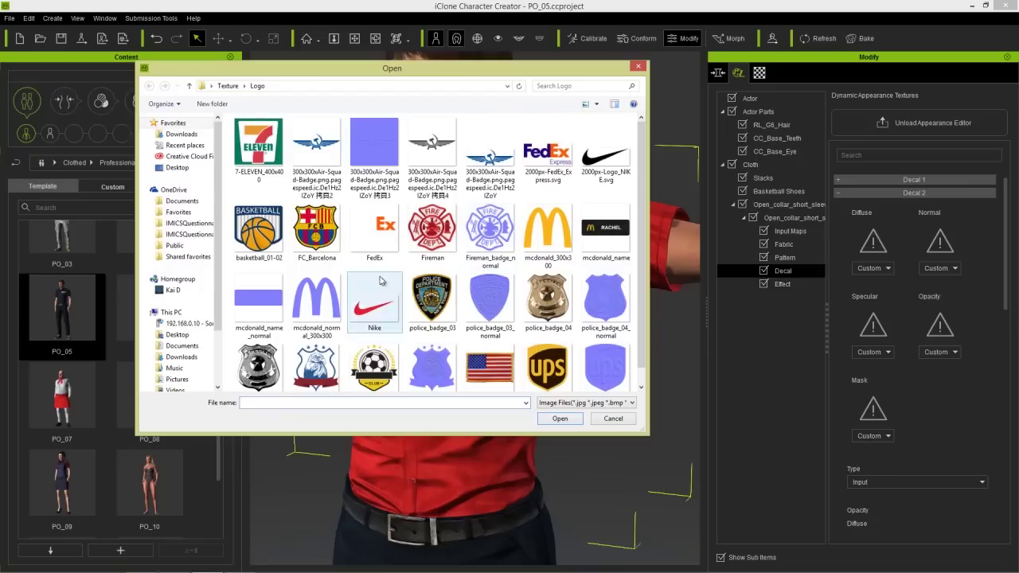
{"action": "double_click", "coordinate": [618, 229]}
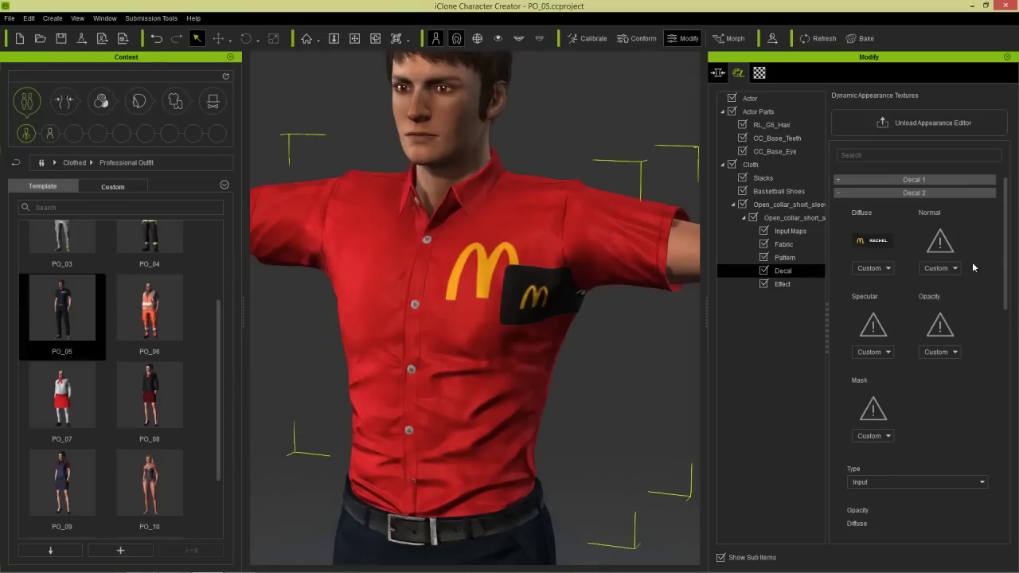
Move Decal 2 to Translate X 0.20 and shrink its Scale W&H to 0.10.
{"action": "scroll", "coordinate": [992, 411], "scroll_direction": "down", "scroll_amount": 5}
{"action": "scroll", "coordinate": [992, 410], "scroll_direction": "down", "scroll_amount": 2}
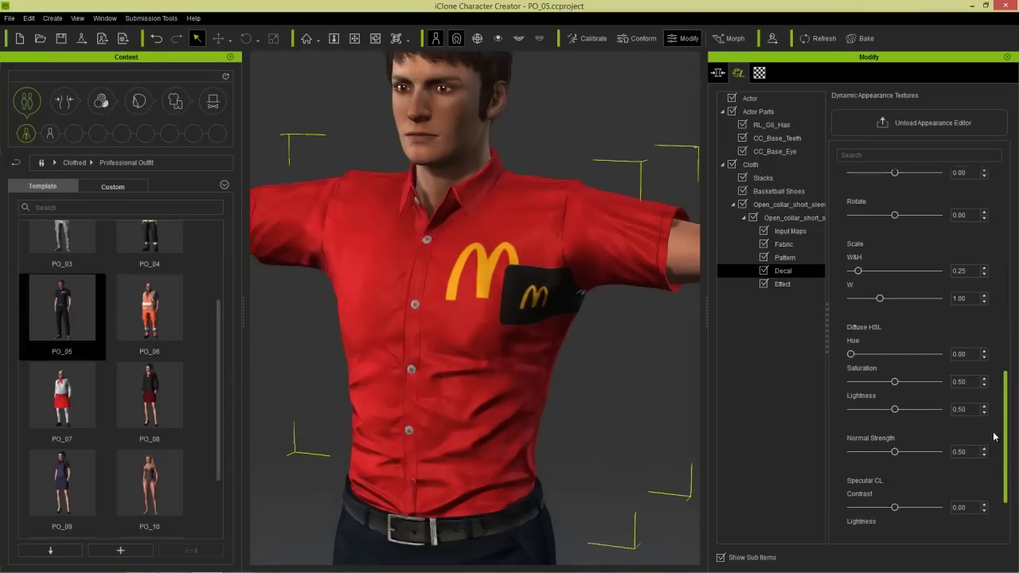
{"action": "scroll", "coordinate": [1004, 416], "scroll_direction": "up", "scroll_amount": 3}
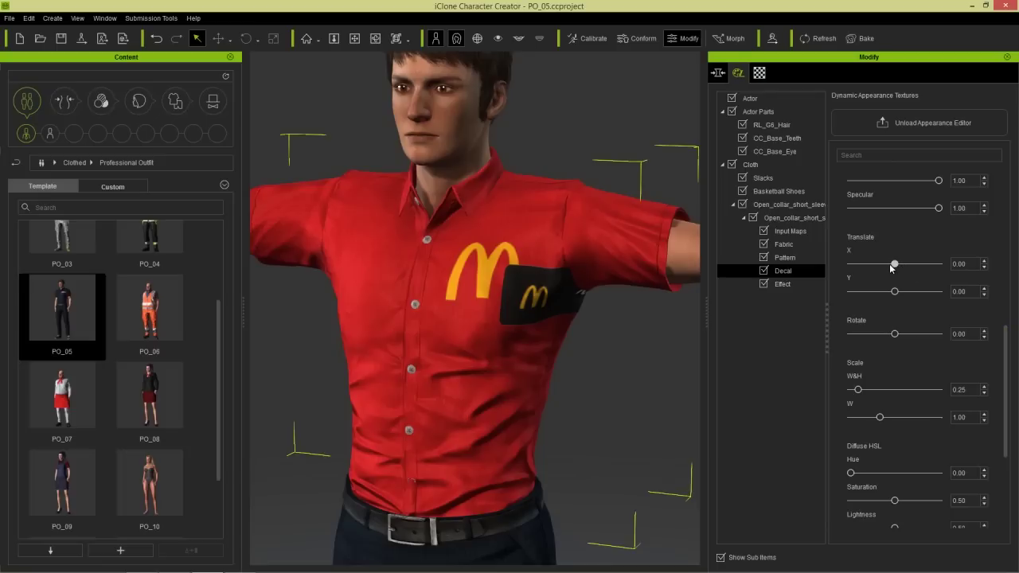
{"action": "left_click_drag", "start_coordinate": [892, 265], "coordinate": [903, 265]}
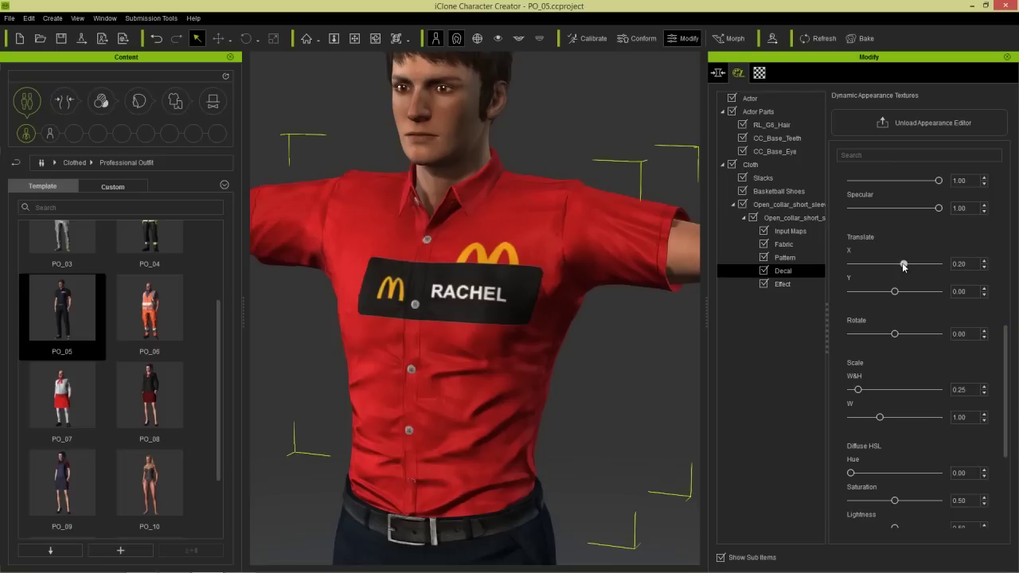
{"action": "double_click", "coordinate": [969, 389]}
{"action": "type", "text": "0"}
{"action": "key", "text": "Return"}
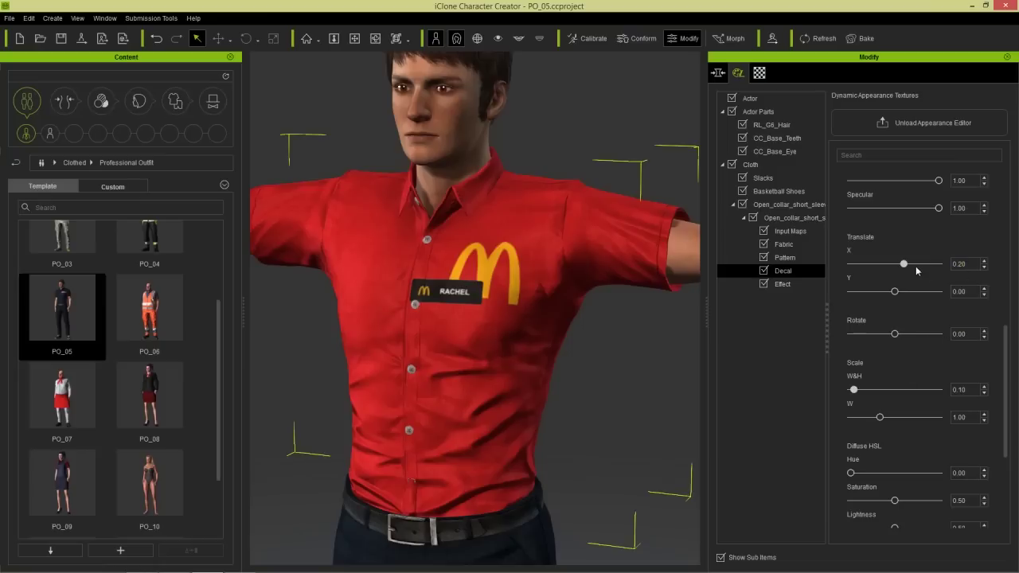
Set Decal 2's Translate X to 0.35, then settle on 0.32.
{"action": "left_click_drag", "start_coordinate": [908, 268], "coordinate": [912, 269]}
{"action": "type", "text": "0.35"}
{"action": "key", "text": "Return"}
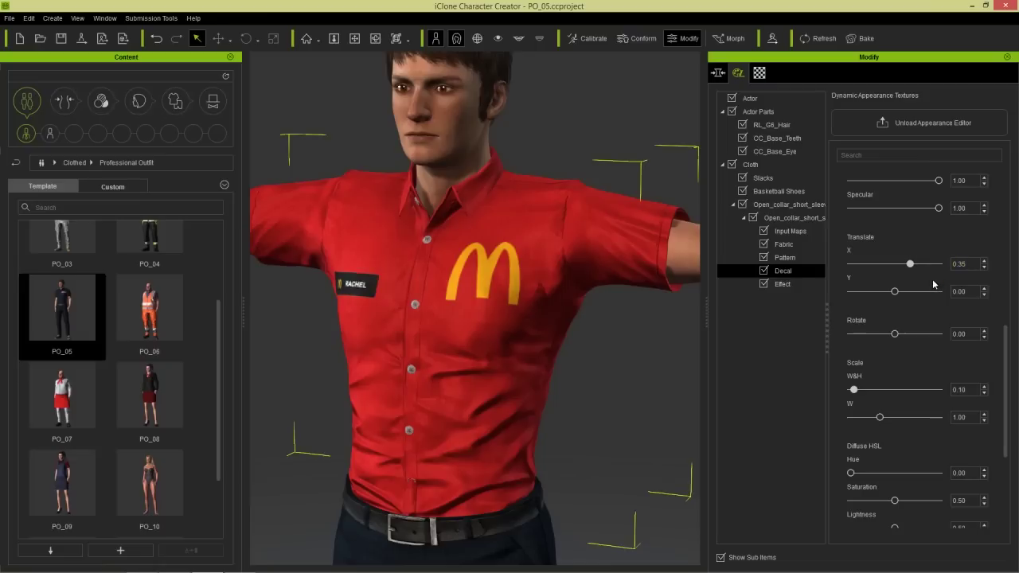
{"action": "type", "text": "0.32"}
{"action": "key", "text": "Return"}
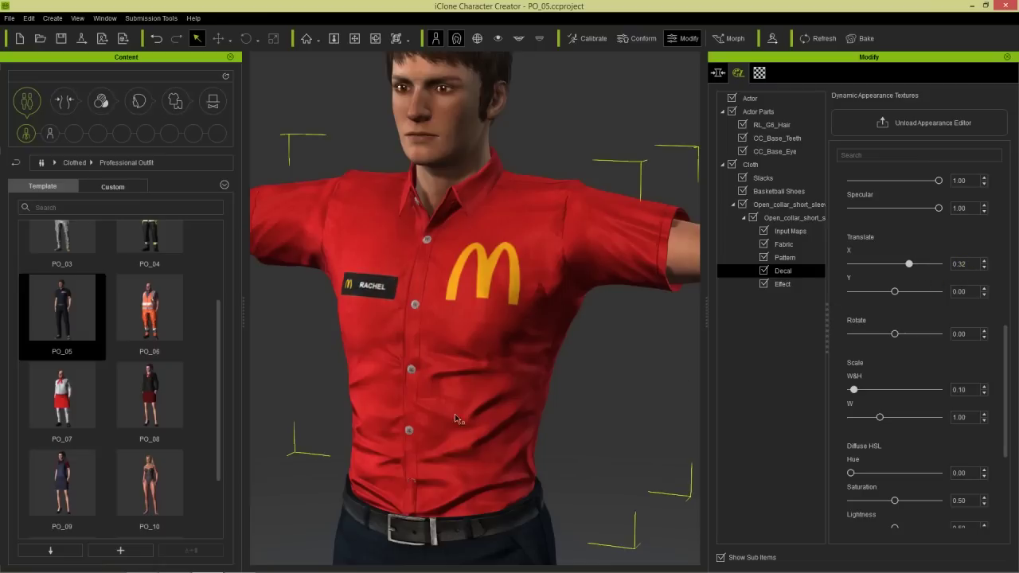
{"action": "scroll", "coordinate": [429, 384], "scroll_direction": "down", "scroll_amount": 6}
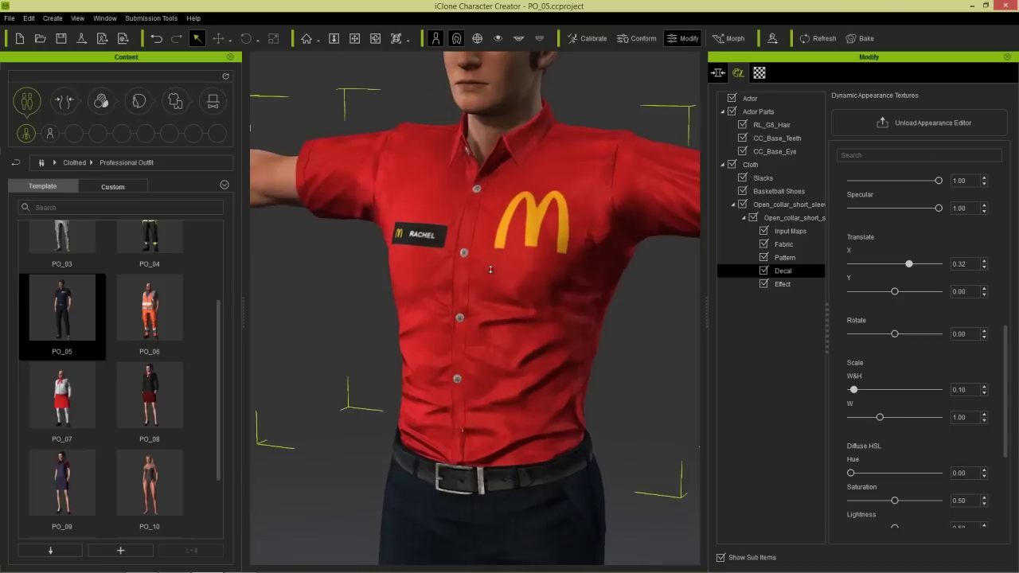
{"action": "scroll", "coordinate": [547, 322], "scroll_direction": "up", "scroll_amount": 6}
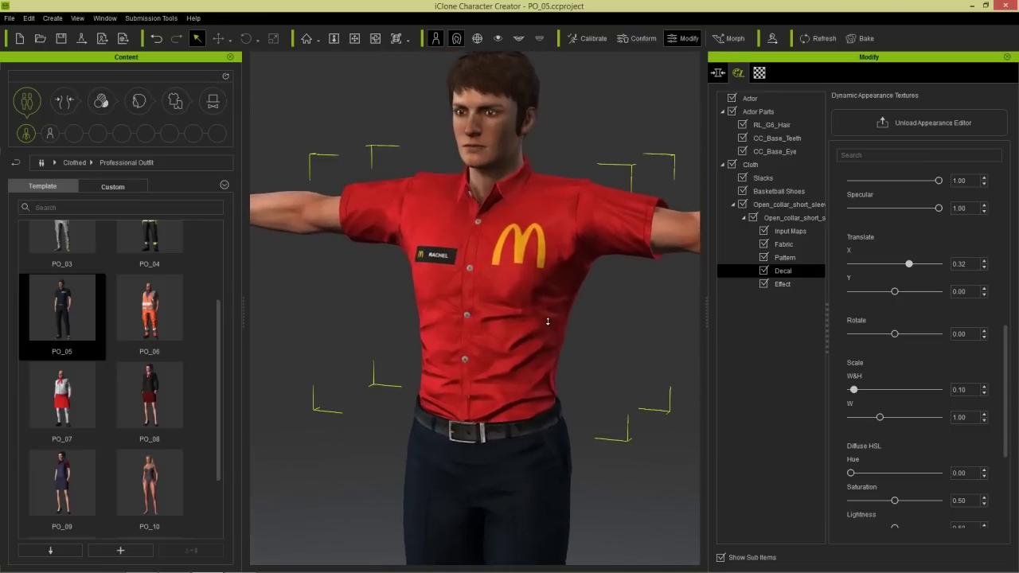
Apply the Base Female body and the Bangs Short Hair style.
{"action": "left_click", "coordinate": [64, 100]}
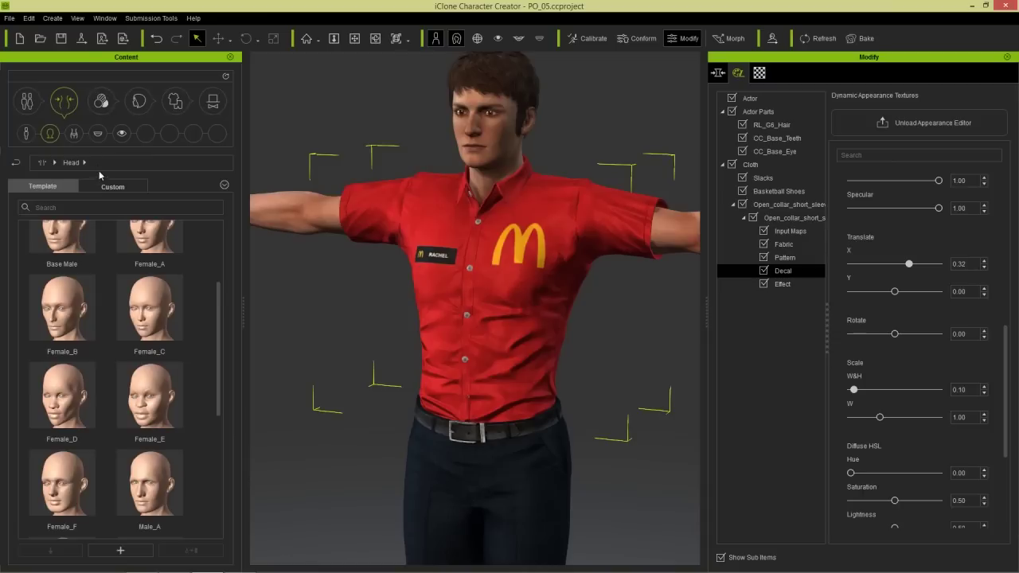
{"action": "left_click", "coordinate": [26, 133]}
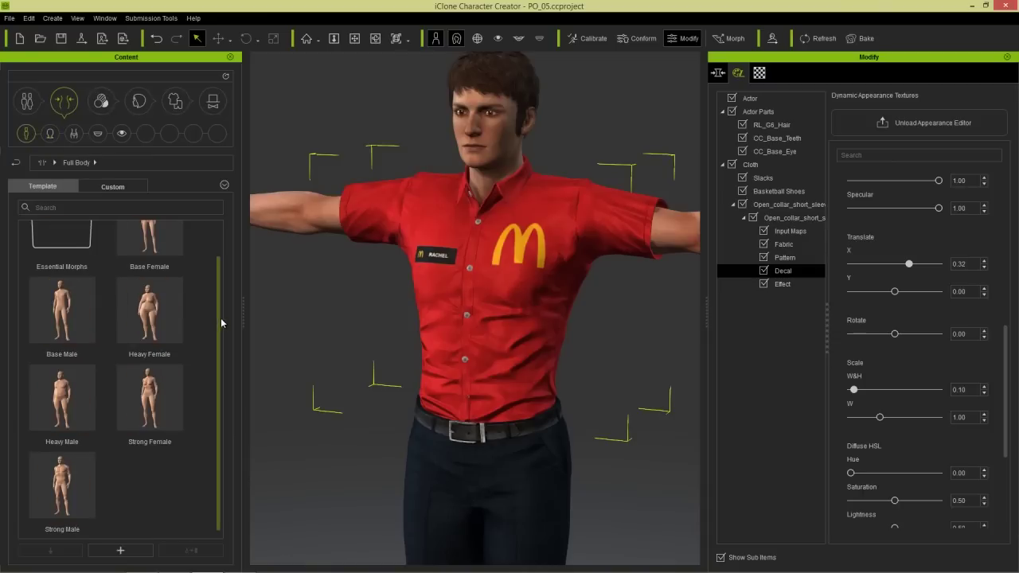
{"action": "scroll", "coordinate": [222, 322], "scroll_direction": "up", "scroll_amount": 2}
{"action": "double_click", "coordinate": [166, 257]}
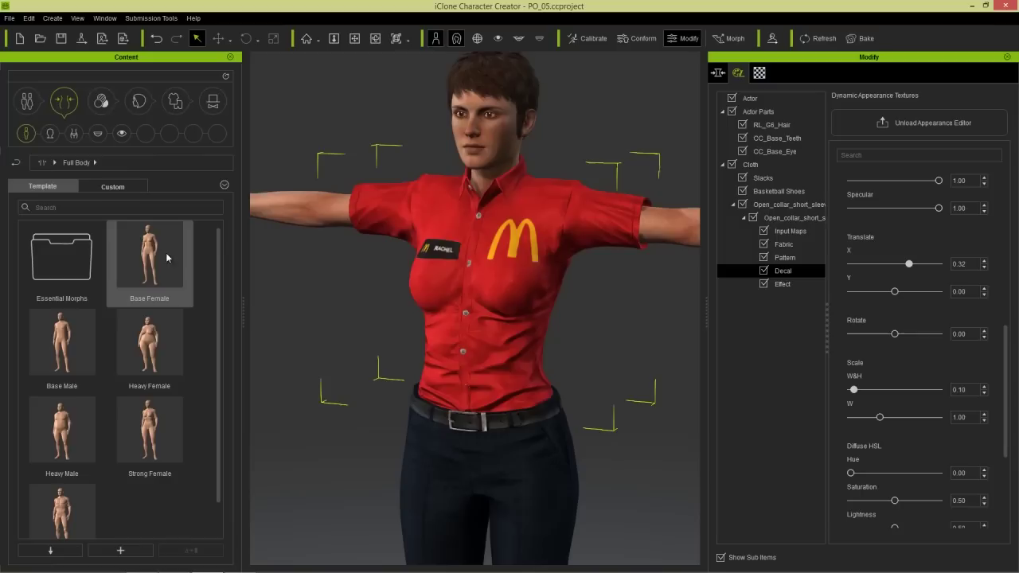
{"action": "left_click", "coordinate": [138, 101]}
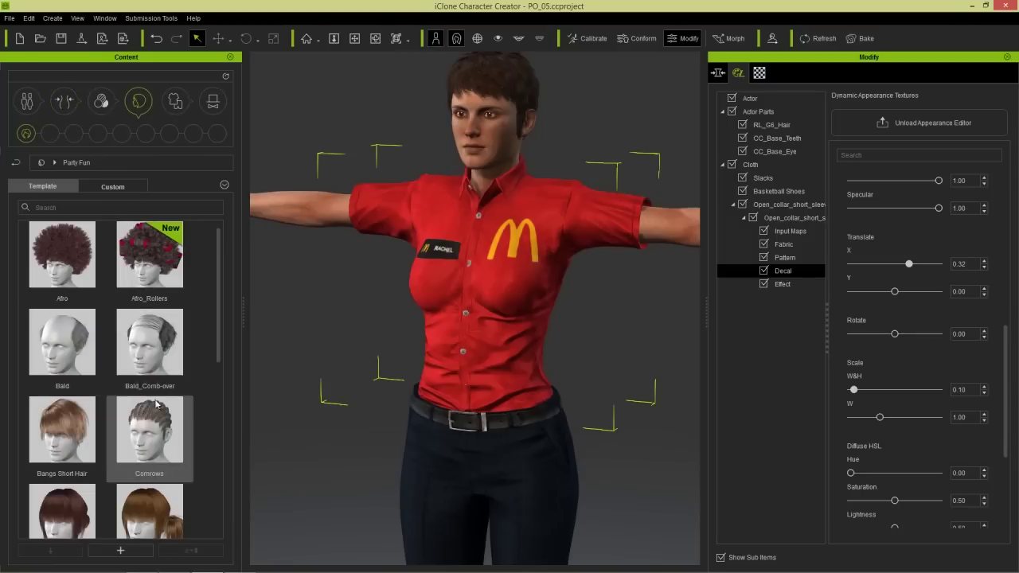
{"action": "double_click", "coordinate": [81, 435]}
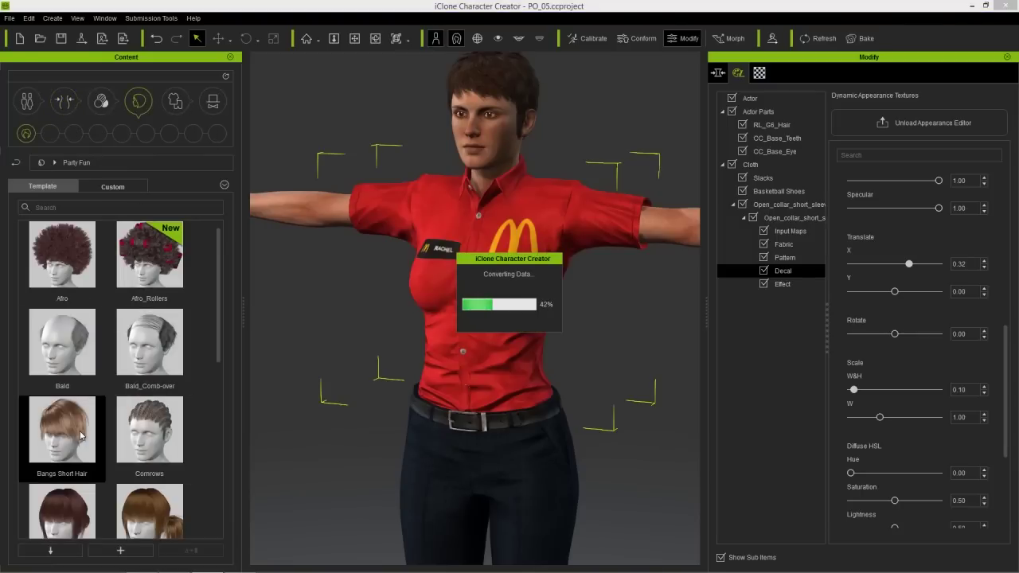
Switch the body to Base Male and the hairstyle to Pompadour.
{"action": "right_click_drag", "start_coordinate": [529, 299], "coordinate": [507, 269]}
{"action": "scroll", "coordinate": [508, 269], "scroll_direction": "down", "scroll_amount": 2}
{"action": "mouse_move", "coordinate": [474, 344]}
{"action": "right_mouse_down"}
{"action": "mouse_move", "coordinate": [398, 350]}
{"action": "mouse_move", "coordinate": [419, 358]}
{"action": "mouse_move", "coordinate": [482, 327]}
{"action": "right_mouse_up"}
{"action": "scroll", "coordinate": [504, 312], "scroll_direction": "up", "scroll_amount": 2}
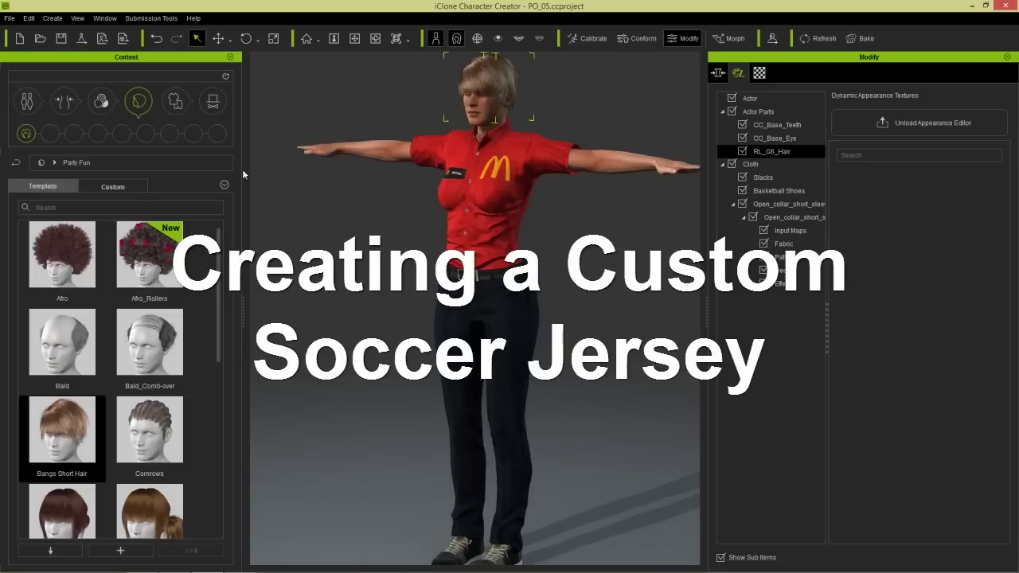
{"action": "left_click", "coordinate": [64, 100]}
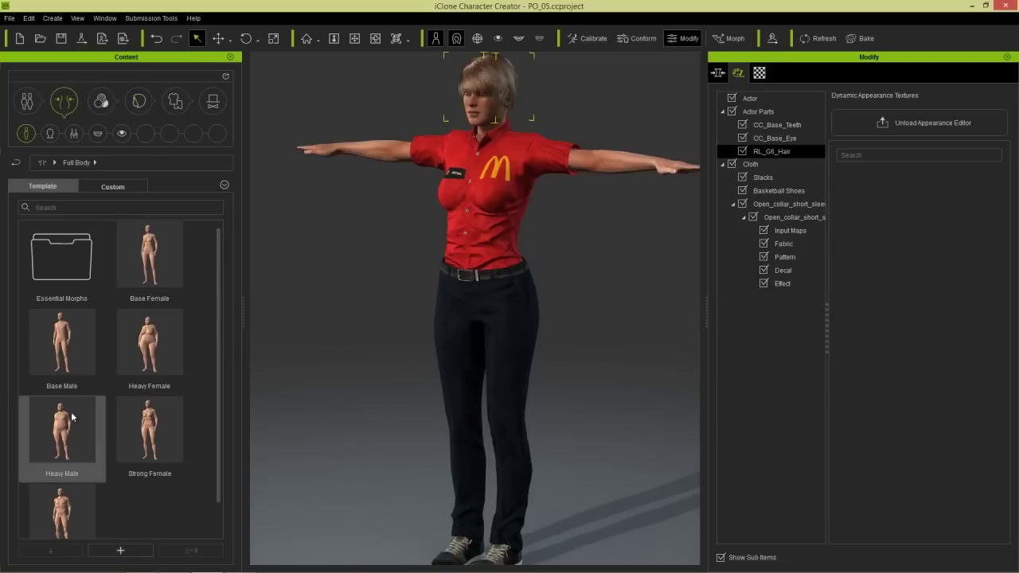
{"action": "double_click", "coordinate": [66, 358]}
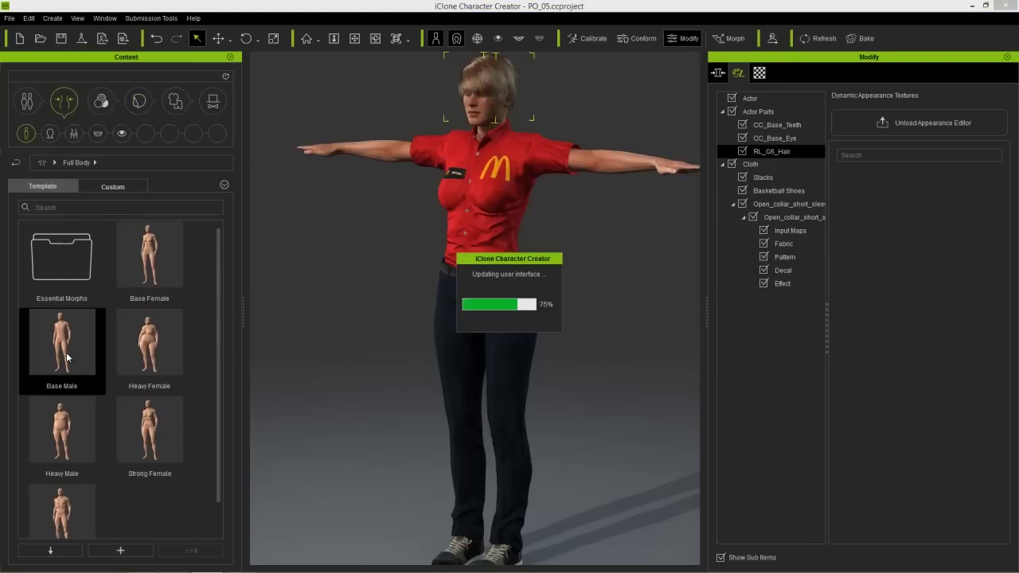
{"action": "left_click", "coordinate": [138, 101]}
{"action": "left_click_drag", "start_coordinate": [218, 295], "coordinate": [213, 482]}
{"action": "double_click", "coordinate": [69, 406]}
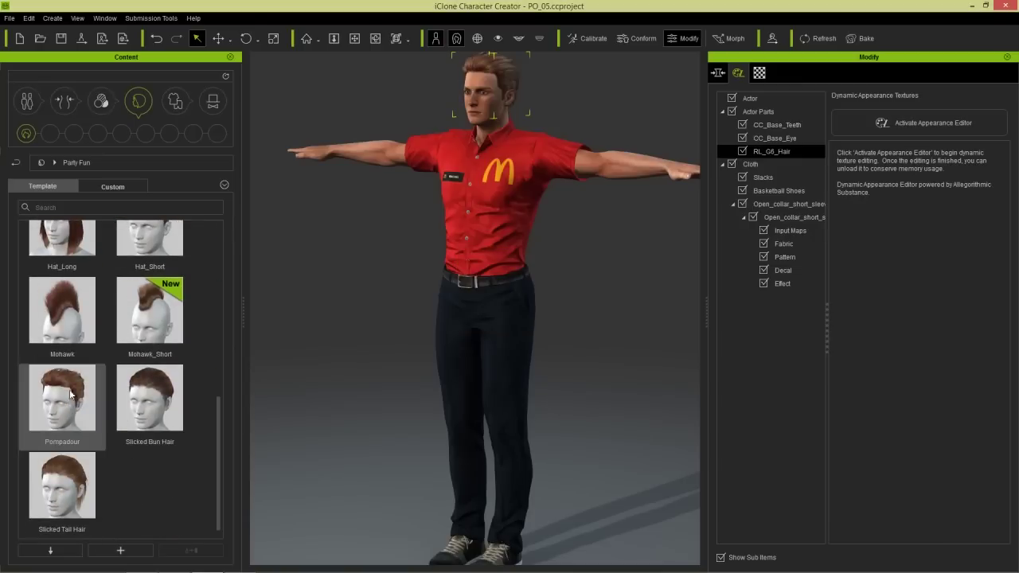
Put Classic Shorts_A from Essential Clothing pants on the character.
{"action": "left_click", "coordinate": [175, 101]}
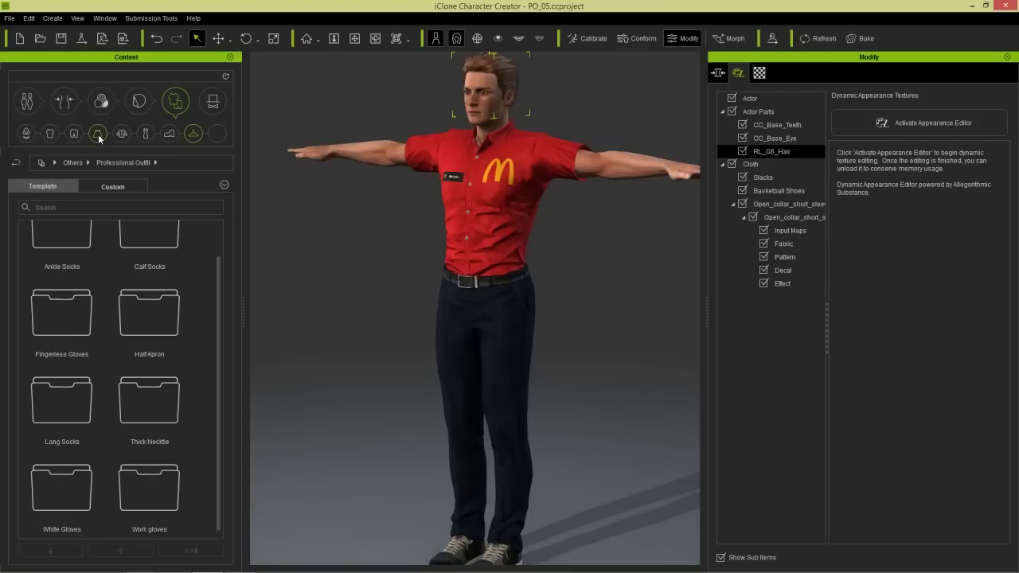
{"action": "left_click", "coordinate": [73, 133]}
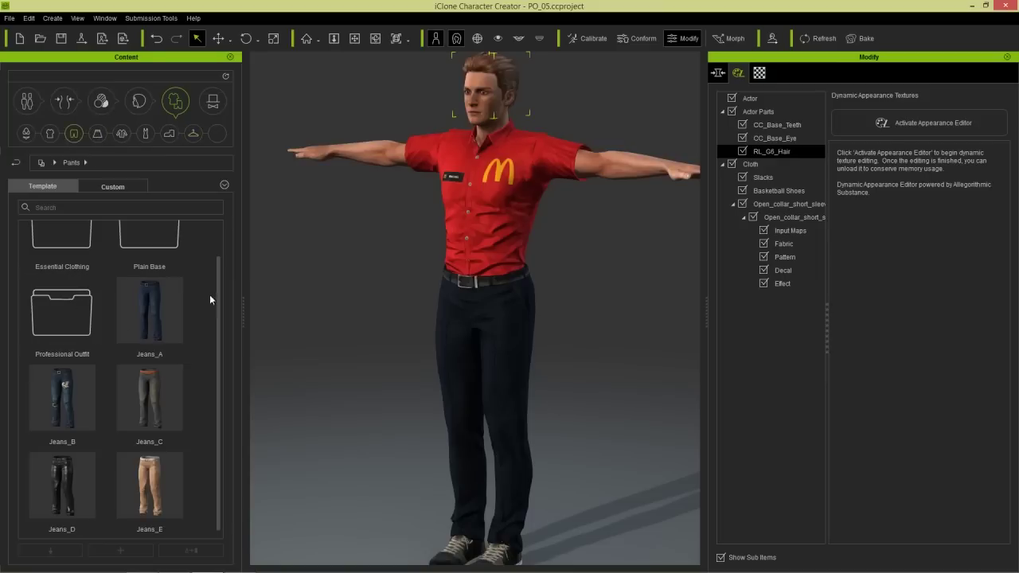
{"action": "left_click_drag", "start_coordinate": [213, 296], "coordinate": [219, 266]}
{"action": "double_click", "coordinate": [67, 278]}
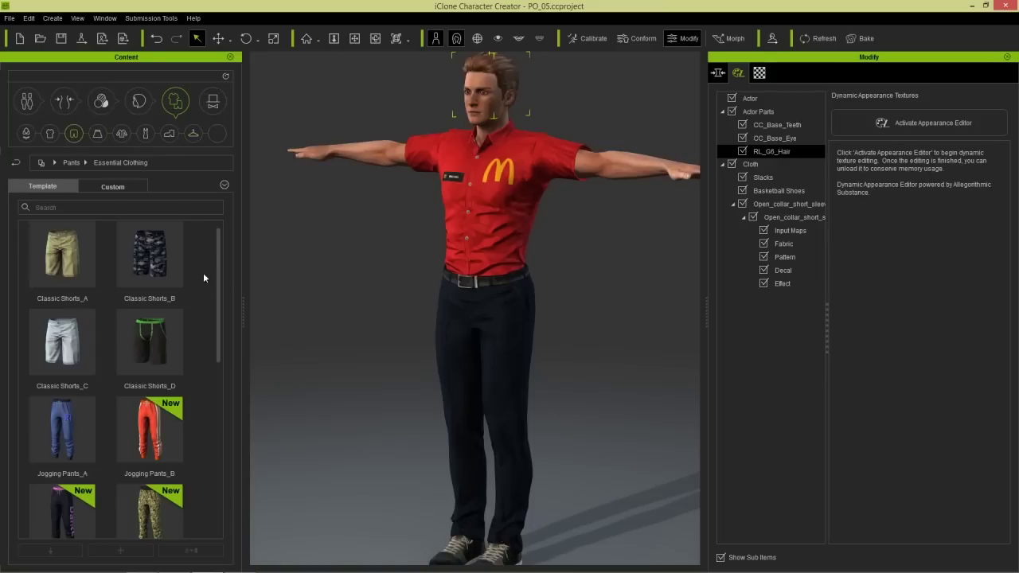
{"action": "double_click", "coordinate": [64, 254]}
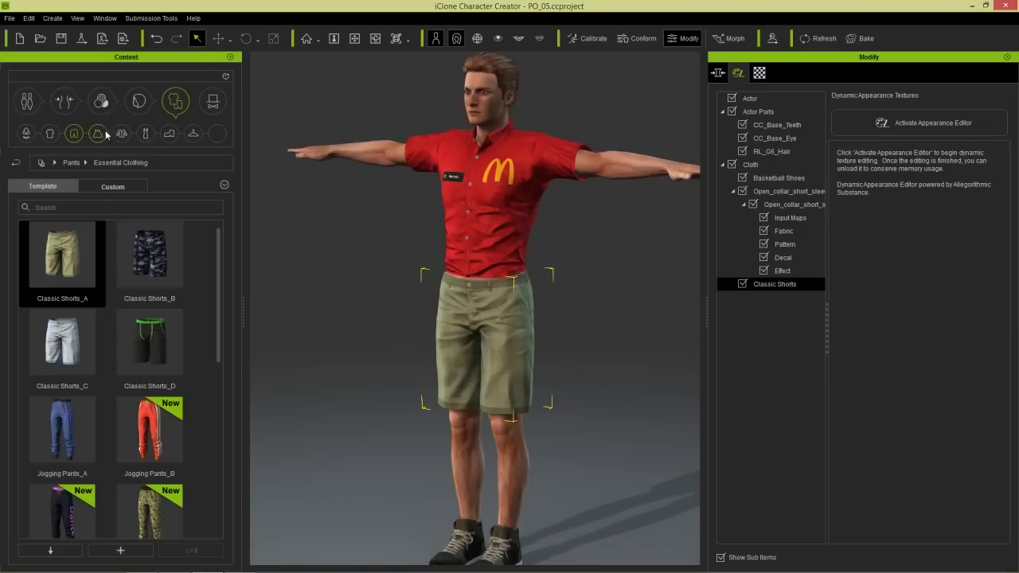
Put on T-shirt_B and remove the old Open_collar shirt.
{"action": "left_click", "coordinate": [50, 134]}
{"action": "double_click", "coordinate": [80, 278]}
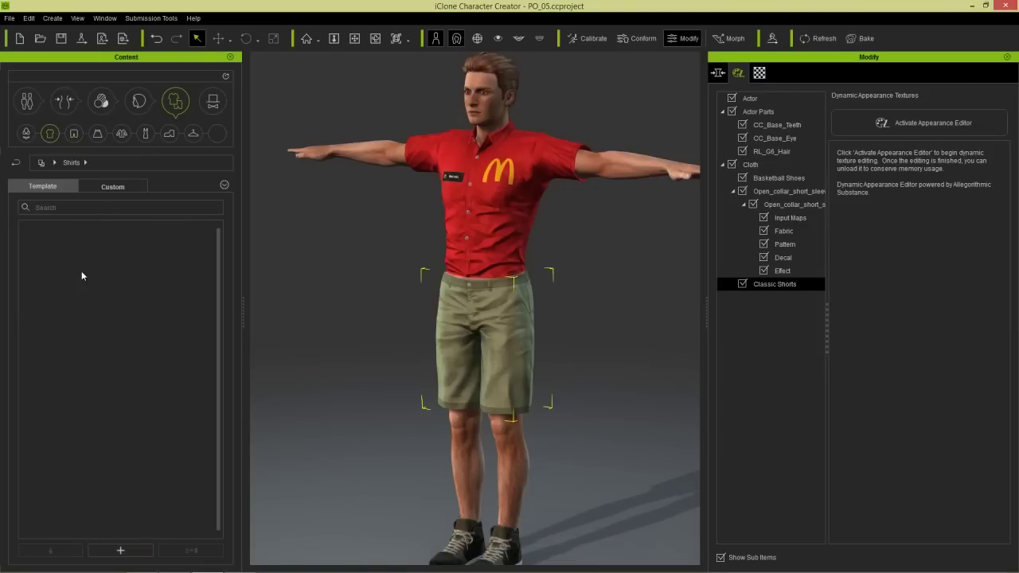
{"action": "left_click_drag", "start_coordinate": [222, 268], "coordinate": [214, 453]}
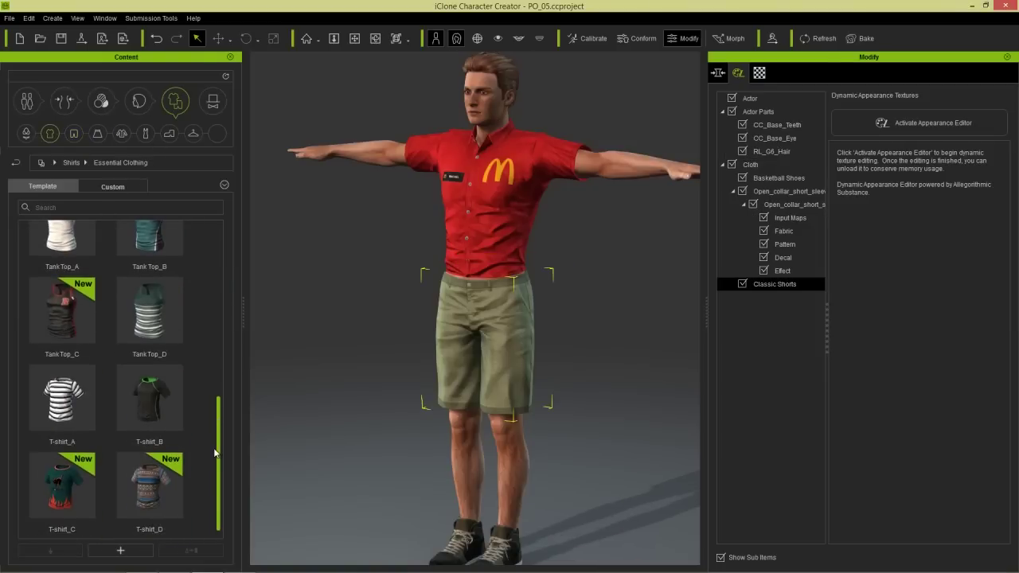
{"action": "double_click", "coordinate": [155, 398]}
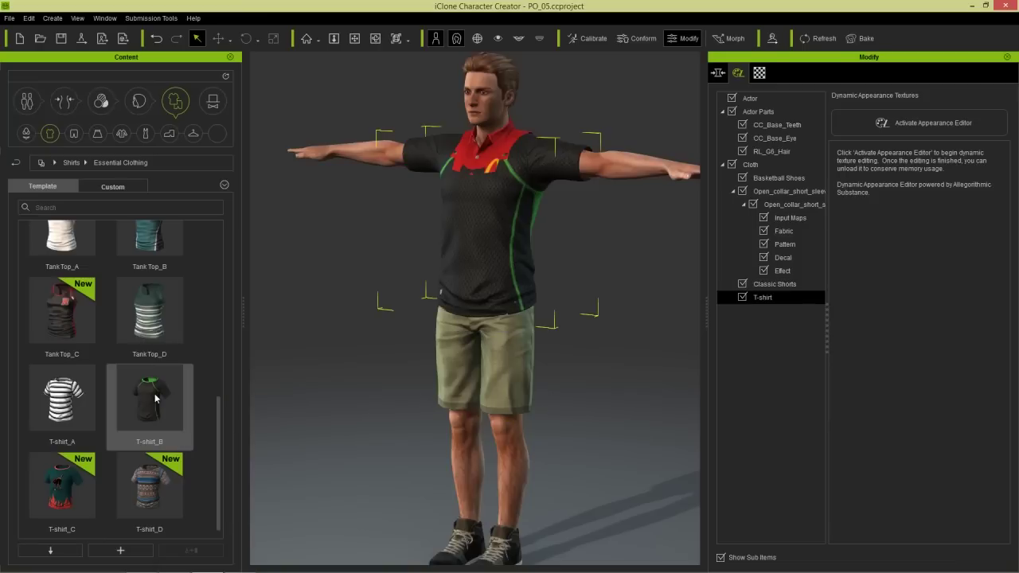
{"action": "left_click", "coordinate": [792, 204]}
{"action": "left_click", "coordinate": [786, 192]}
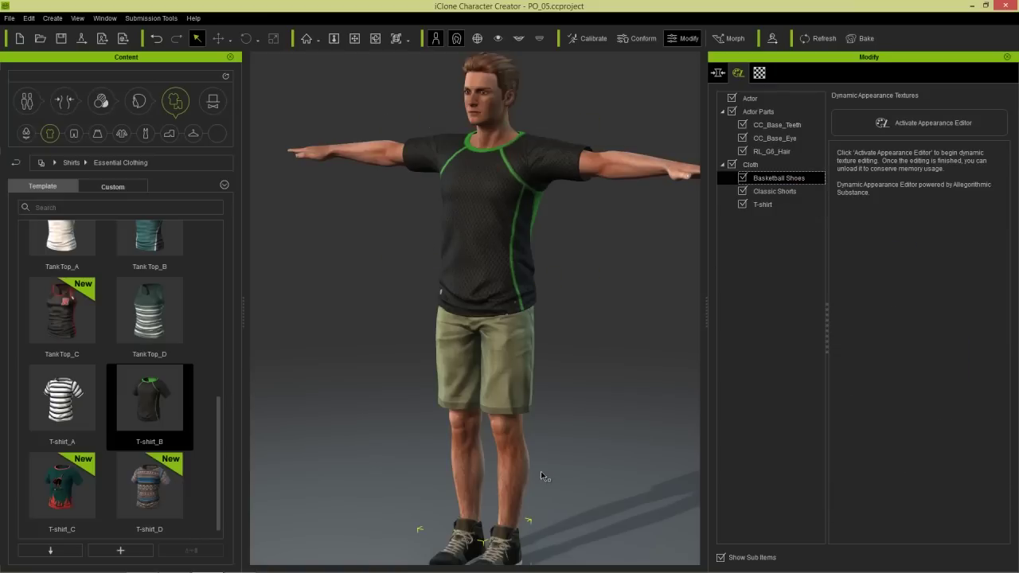
Put Soccer shoes_B from Professional Outfit on the character.
{"action": "middle_click_drag", "start_coordinate": [537, 350], "coordinate": [532, 323]}
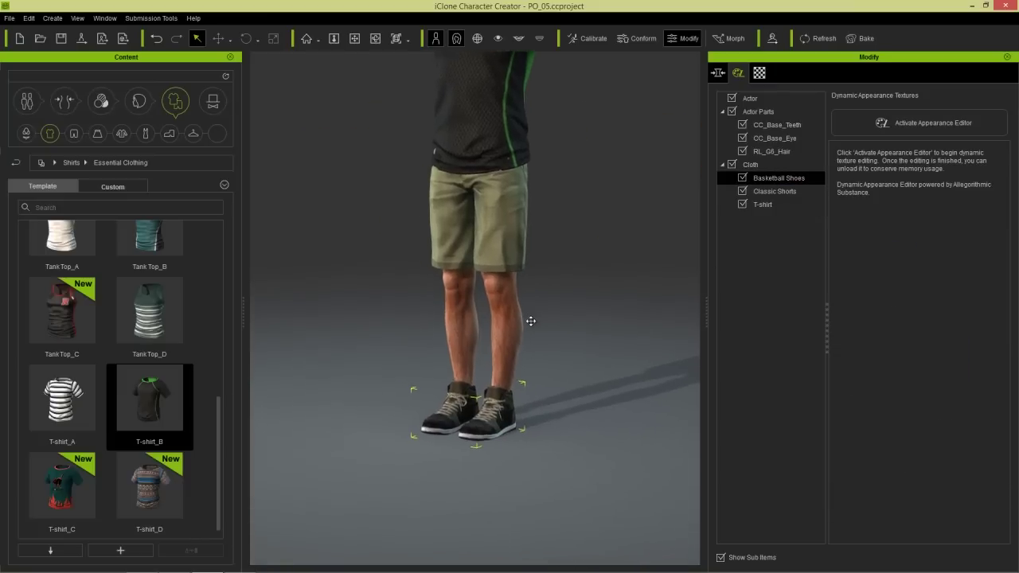
{"action": "left_click", "coordinate": [168, 133]}
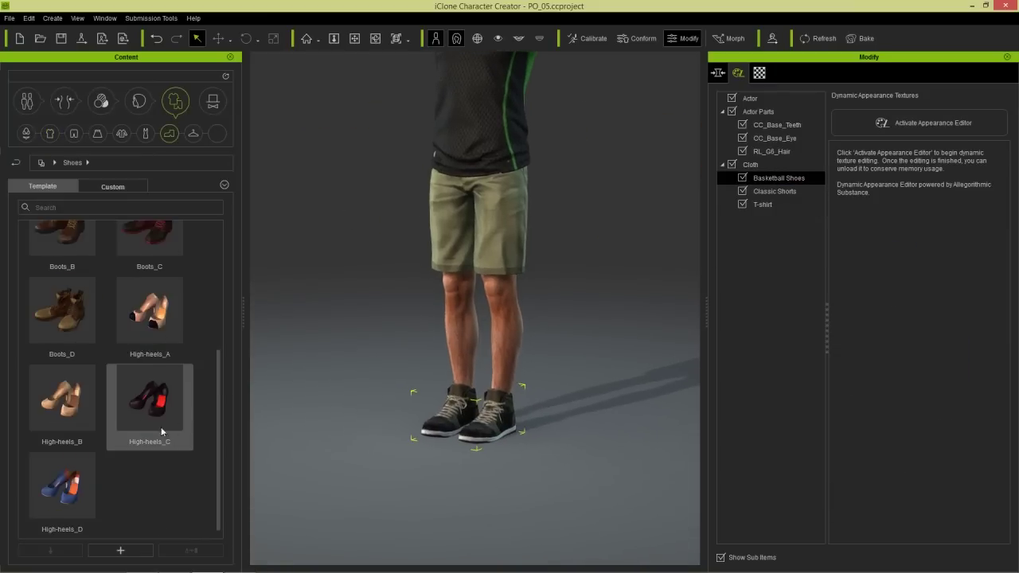
{"action": "left_click_drag", "start_coordinate": [219, 405], "coordinate": [224, 277]}
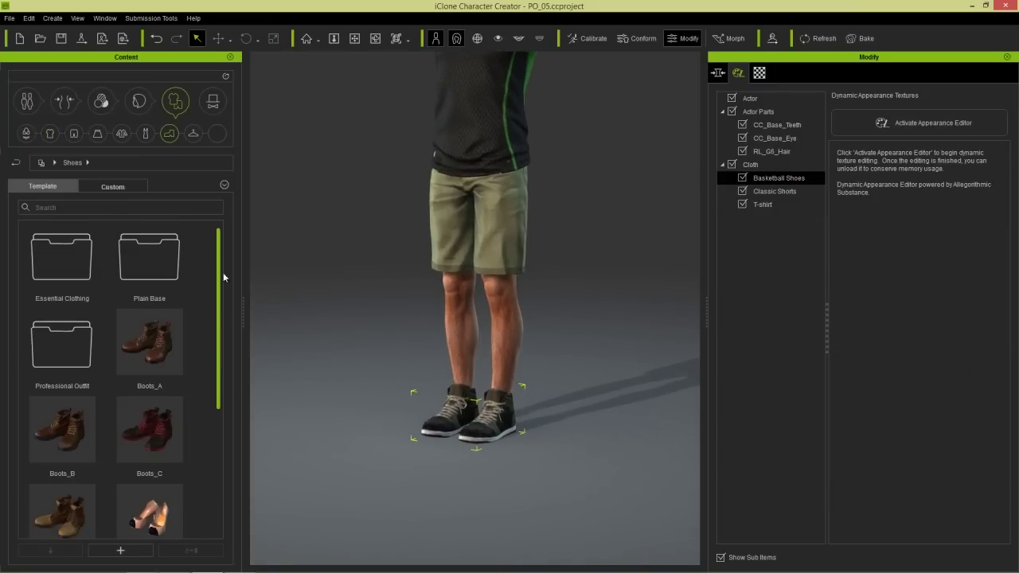
{"action": "double_click", "coordinate": [80, 346]}
{"action": "double_click", "coordinate": [152, 445]}
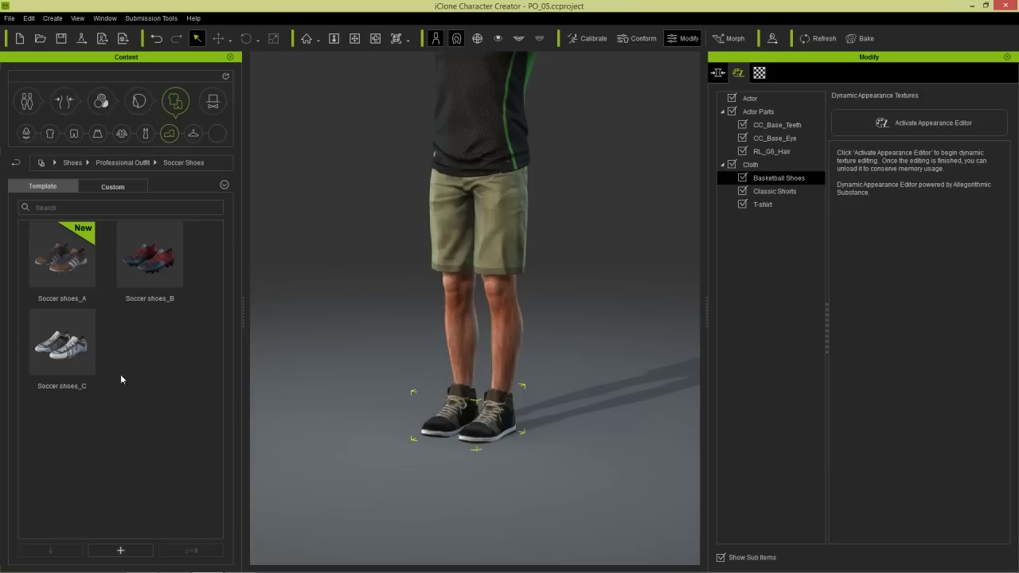
{"action": "double_click", "coordinate": [131, 264]}
Put Calf socks_B from Professional Outfit accessories on the character.
{"action": "left_click", "coordinate": [193, 134]}
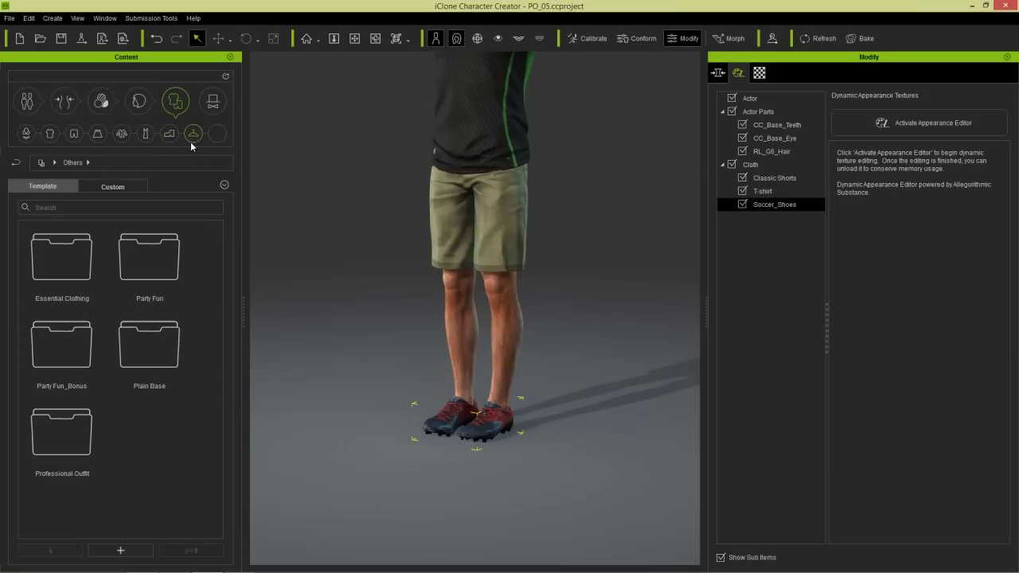
{"action": "double_click", "coordinate": [68, 419]}
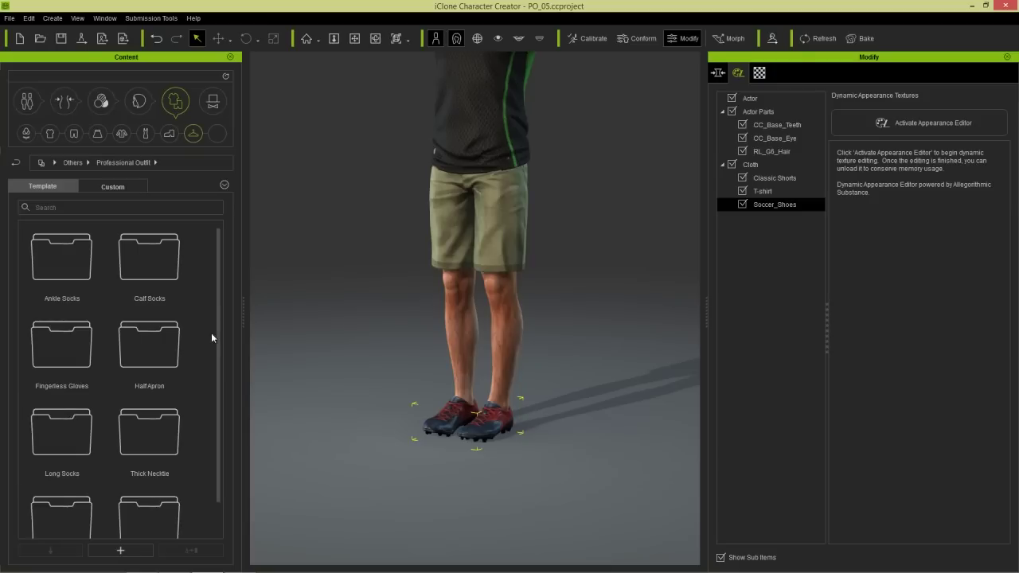
{"action": "double_click", "coordinate": [166, 265]}
{"action": "double_click", "coordinate": [163, 264]}
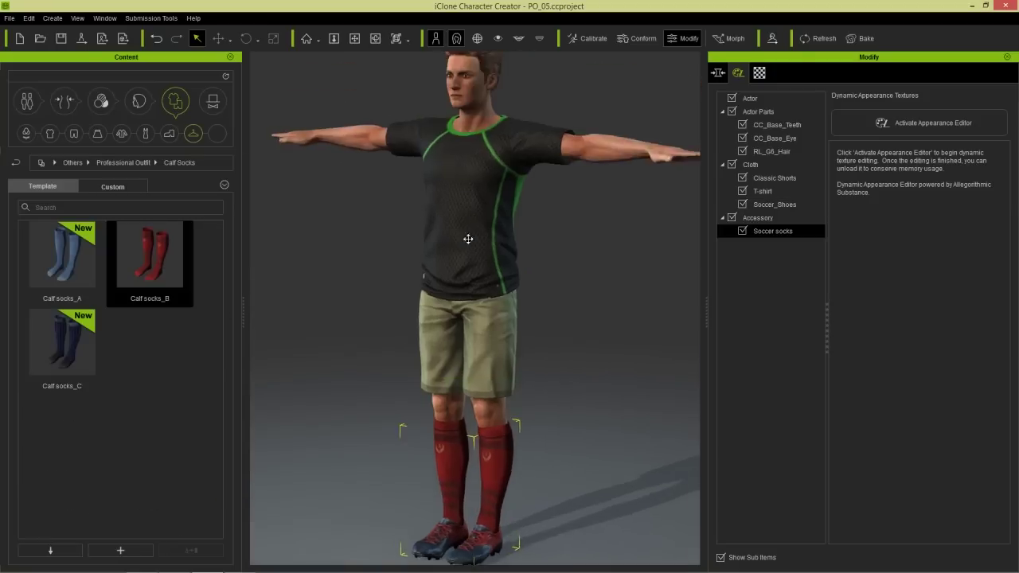
{"action": "scroll", "coordinate": [470, 333], "scroll_direction": "up", "scroll_amount": 5}
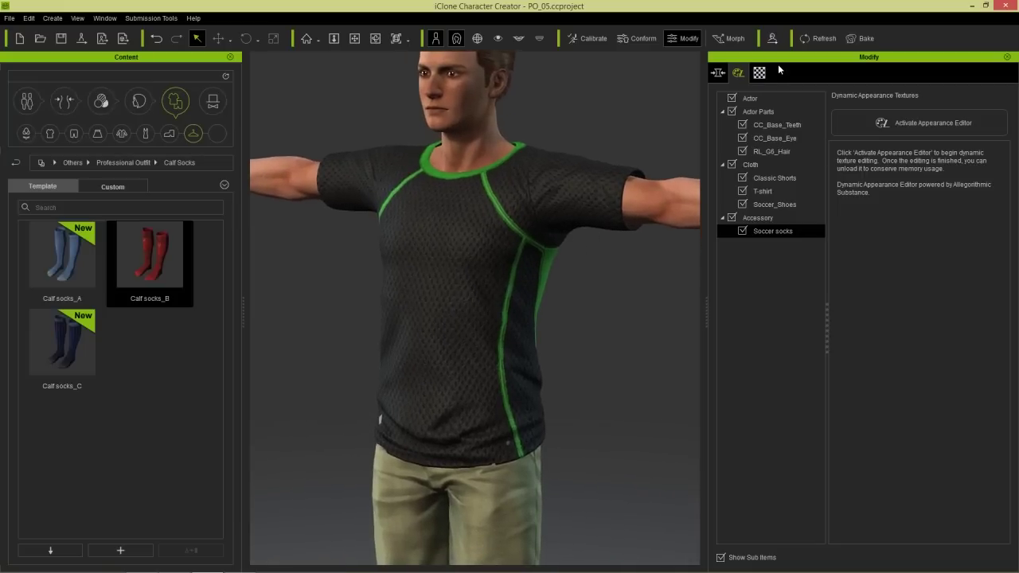
Send the socks' UV texture to Photoshop, then close that image.
{"action": "left_click", "coordinate": [759, 73]}
{"action": "left_click", "coordinate": [995, 113]}
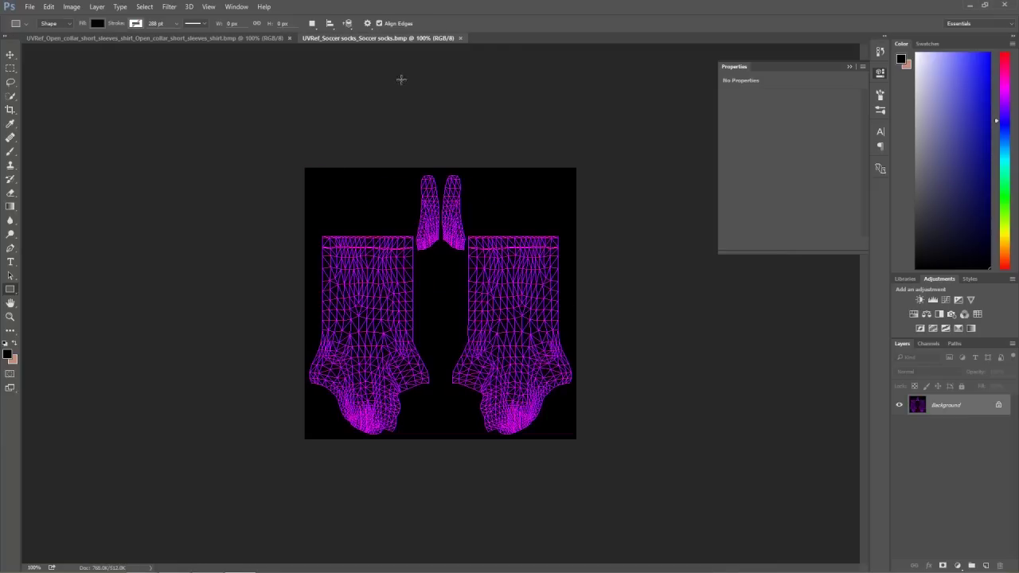
{"action": "left_click", "coordinate": [460, 37]}
{"action": "key", "text": "alt+Tab"}
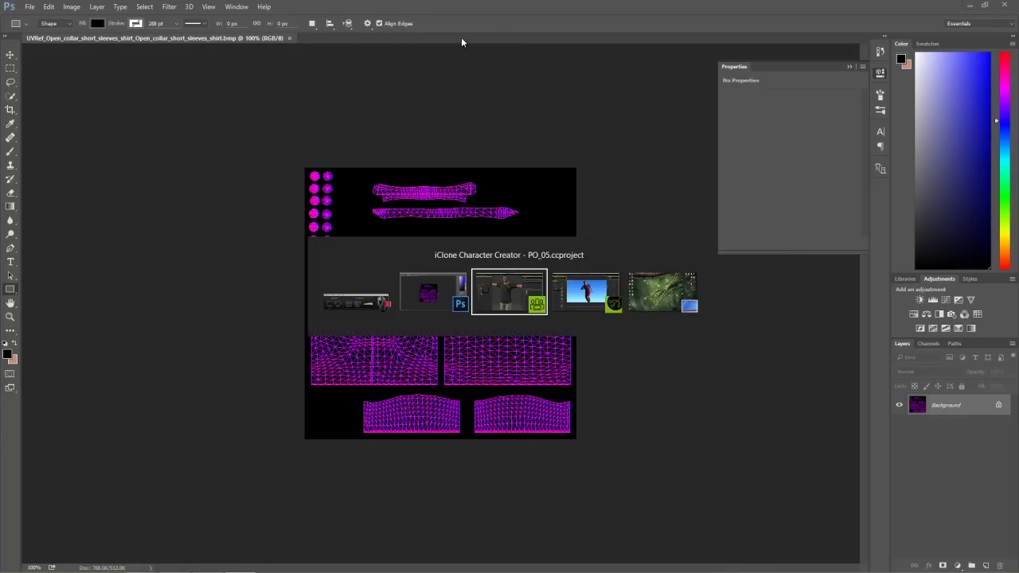
Export the T-shirt's UV reference image to Photoshop.
{"action": "left_click", "coordinate": [539, 281]}
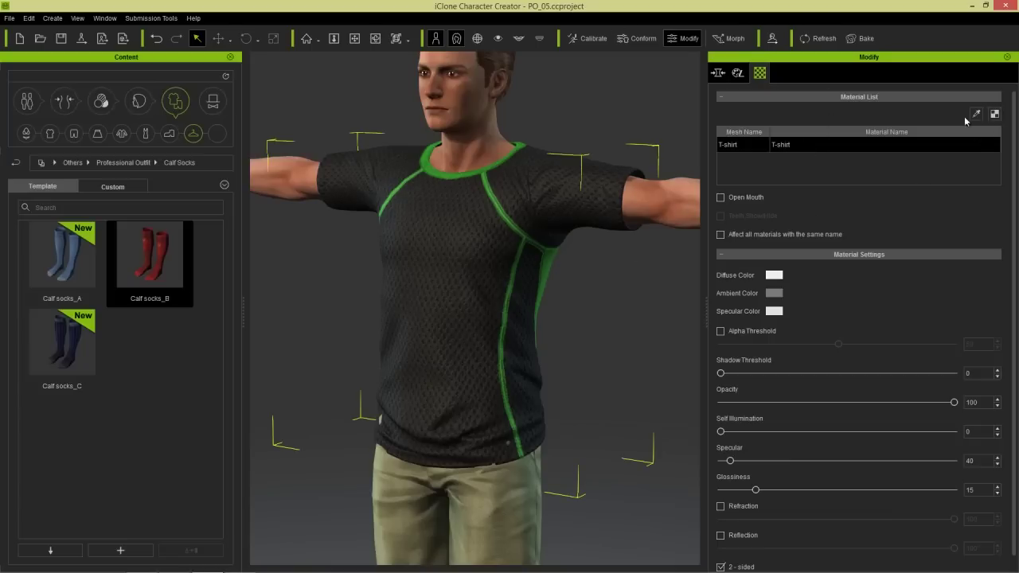
{"action": "left_click", "coordinate": [994, 115]}
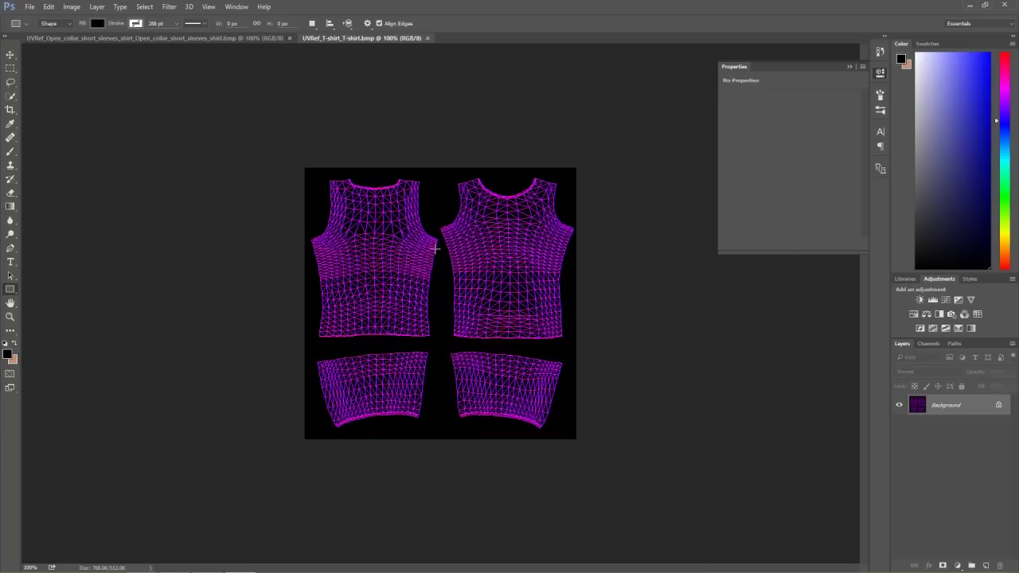
{"action": "key", "text": "alt+Tab"}
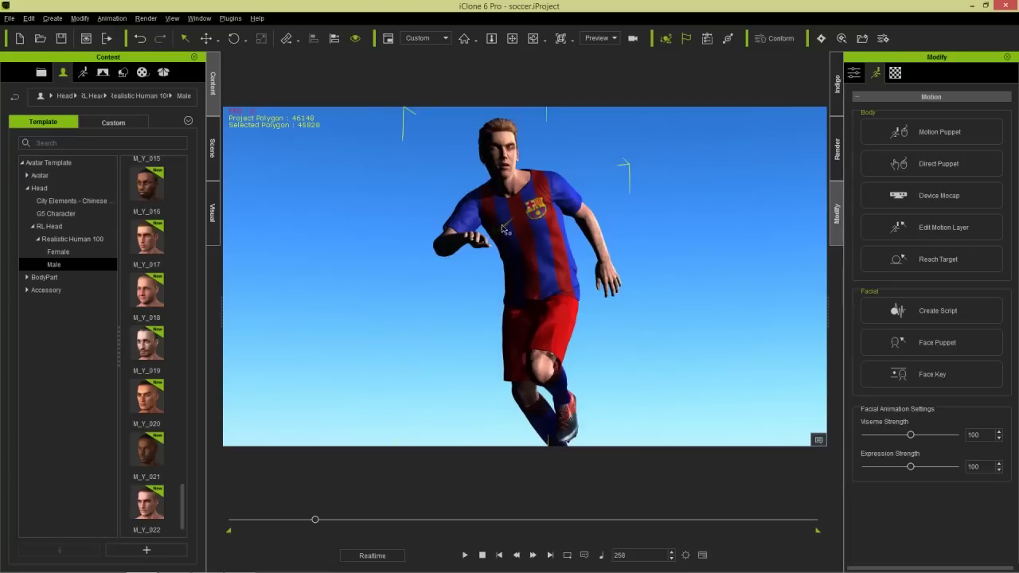
{"action": "key", "text": "alt+Tab"}
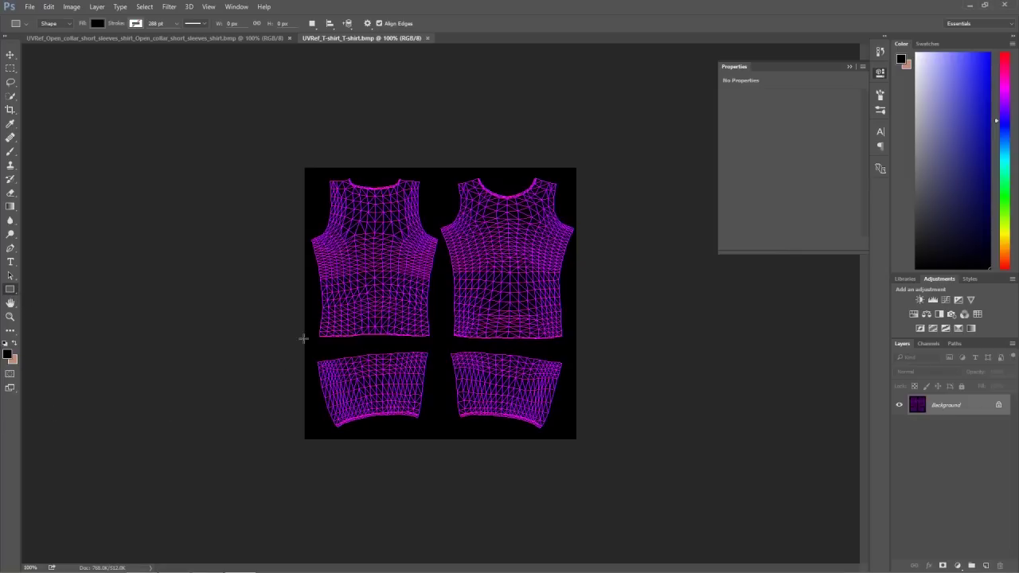
Draw a black rectangle over the upper T-shirt UV and add a new layer.
{"action": "left_click_drag", "start_coordinate": [289, 158], "coordinate": [601, 345]}
{"action": "key", "text": "Return"}
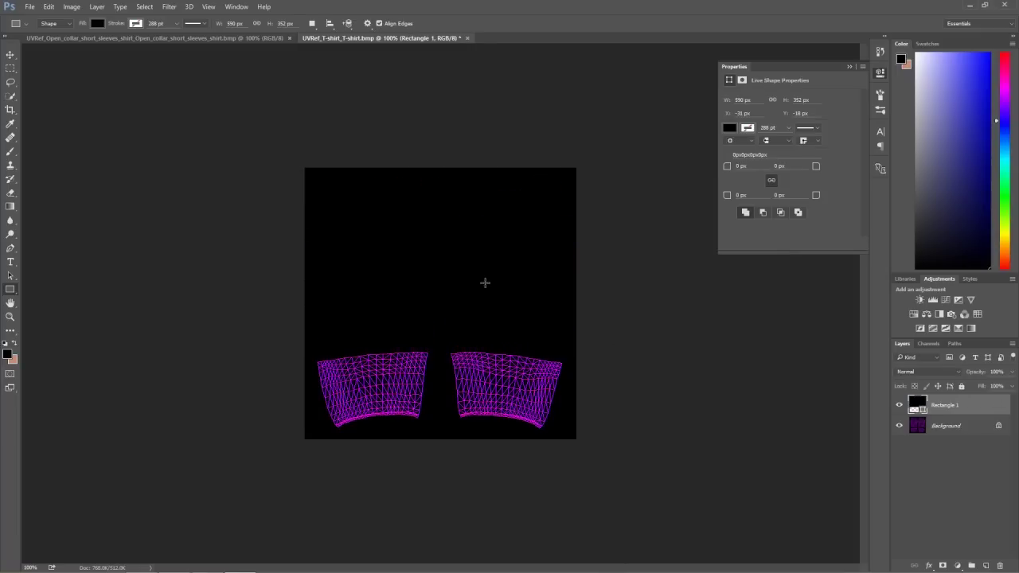
{"action": "left_click", "coordinate": [985, 565]}
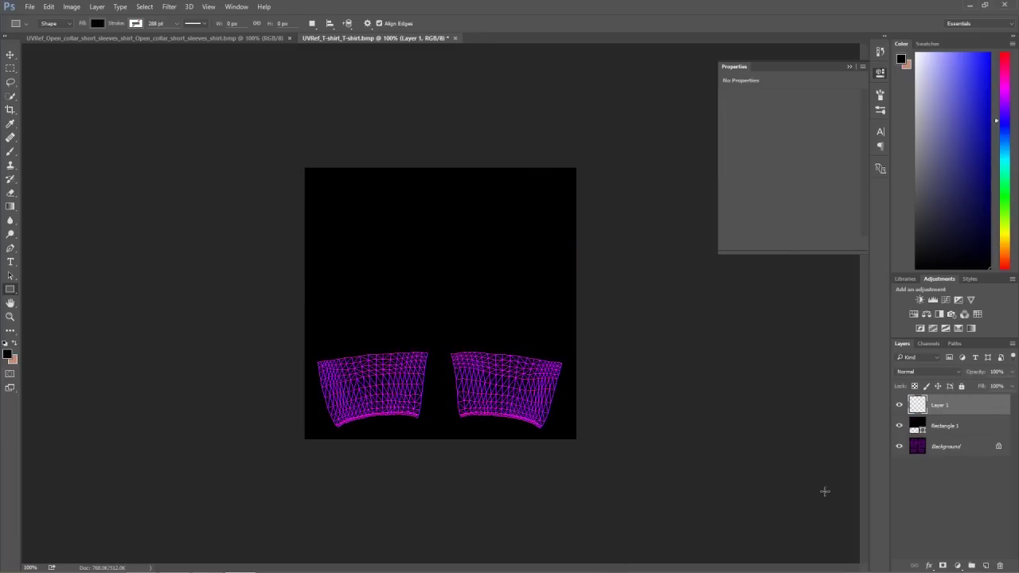
Draw a #0000ff blue band across the bottom, then bring up Save As.
{"action": "left_click", "coordinate": [8, 353]}
{"action": "type", "text": "0000ff"}
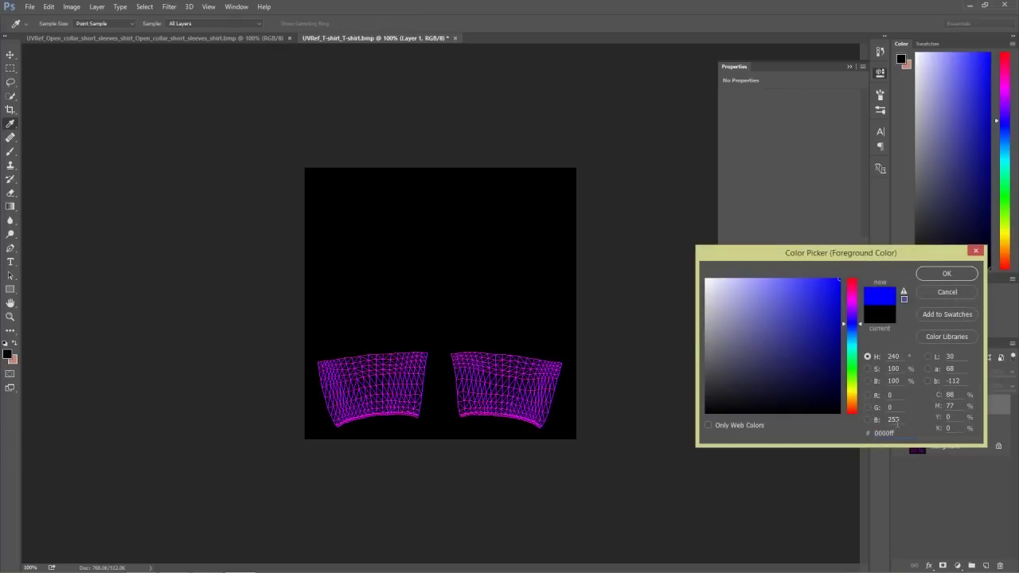
{"action": "left_click", "coordinate": [948, 274]}
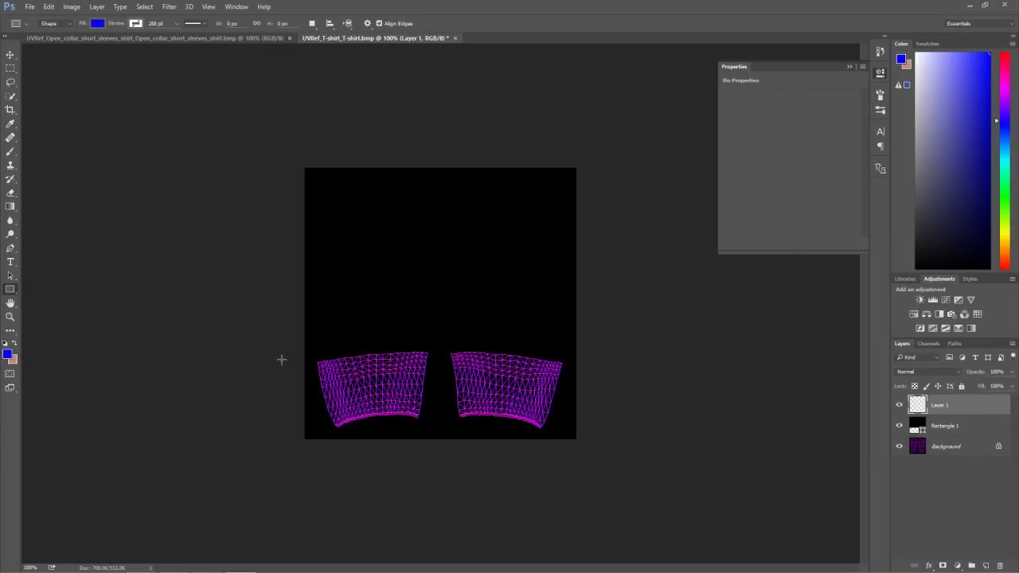
{"action": "left_click_drag", "start_coordinate": [263, 337], "coordinate": [602, 448]}
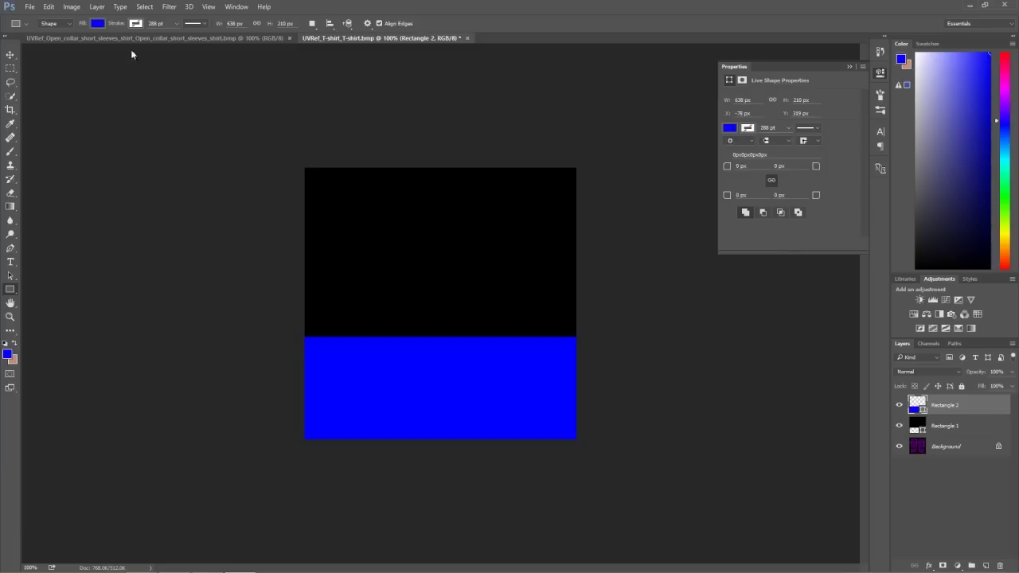
{"action": "left_click", "coordinate": [29, 6]}
{"action": "left_click", "coordinate": [63, 126]}
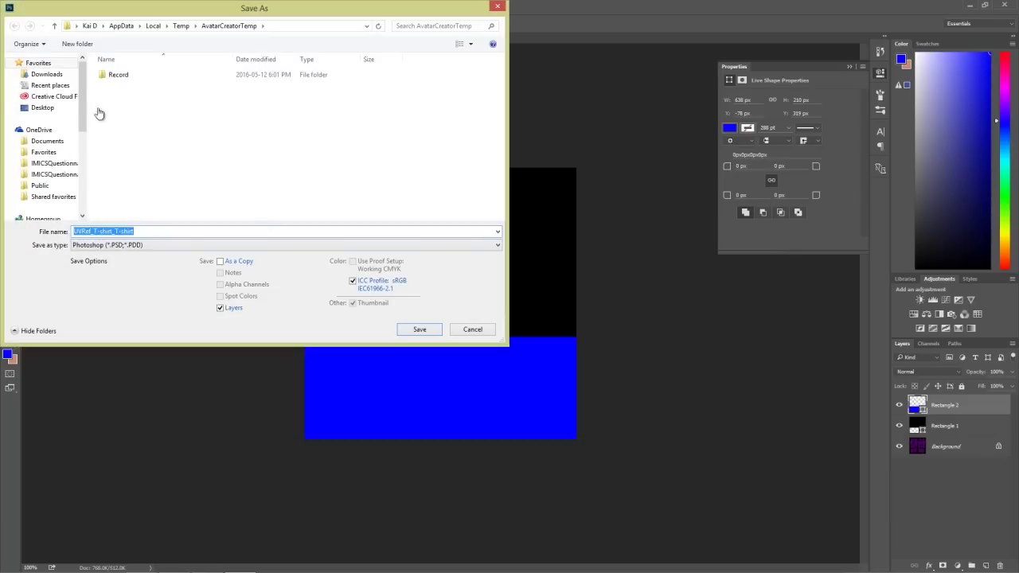
Save the mask as JPEG 'rgb mask' on the Desktop, then quit Photoshop without saving.
{"action": "left_click", "coordinate": [41, 108]}
{"action": "left_click", "coordinate": [159, 231]}
{"action": "type", "text": "rgb mask"}
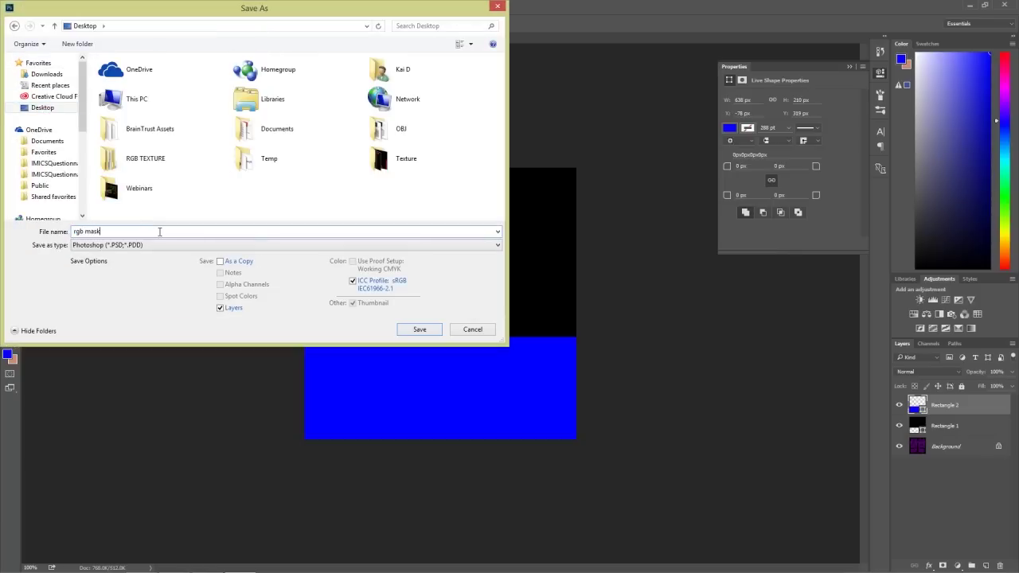
{"action": "left_click", "coordinate": [171, 245]}
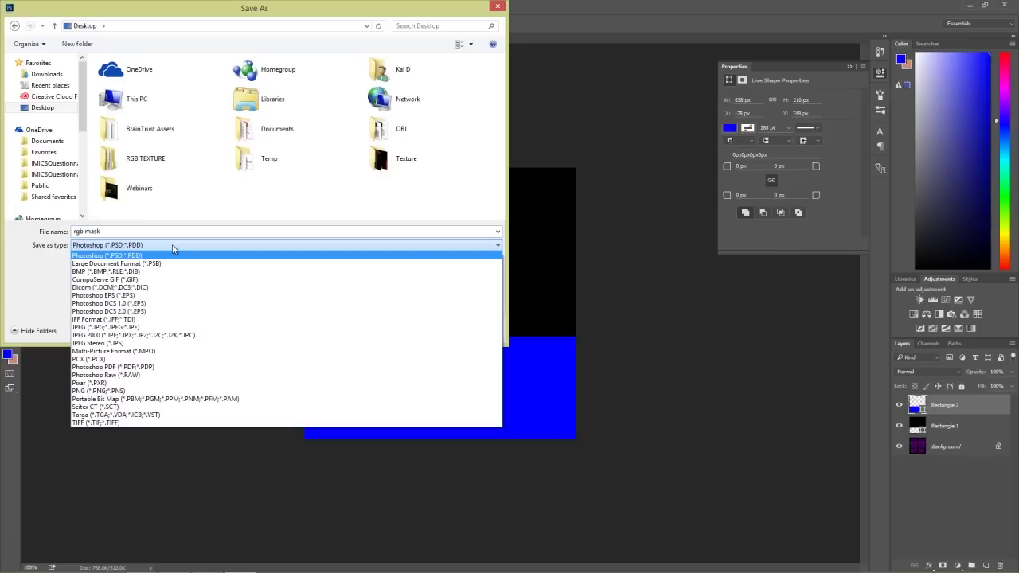
{"action": "left_click", "coordinate": [189, 325]}
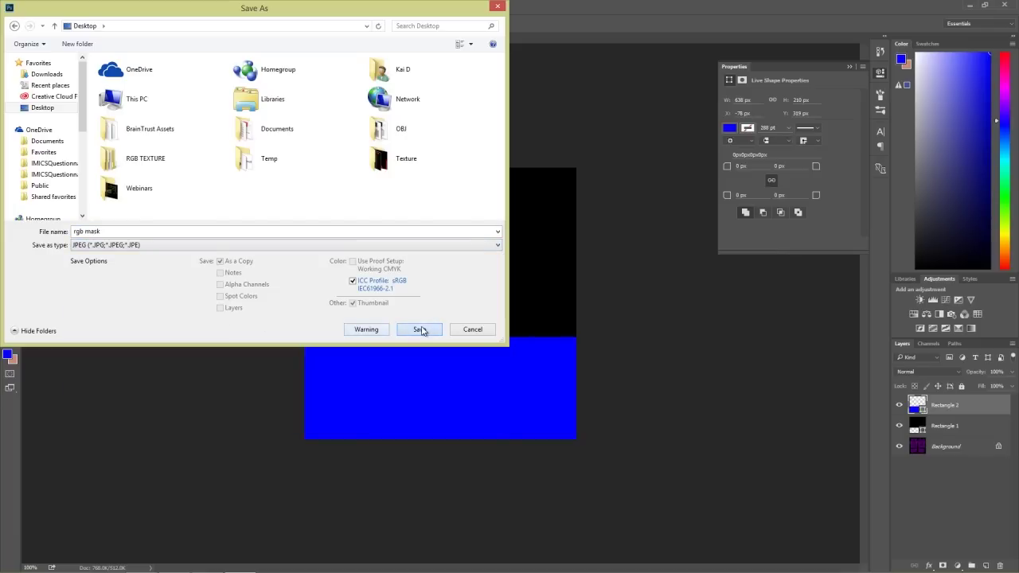
{"action": "left_click", "coordinate": [419, 328]}
{"action": "left_click", "coordinate": [586, 152]}
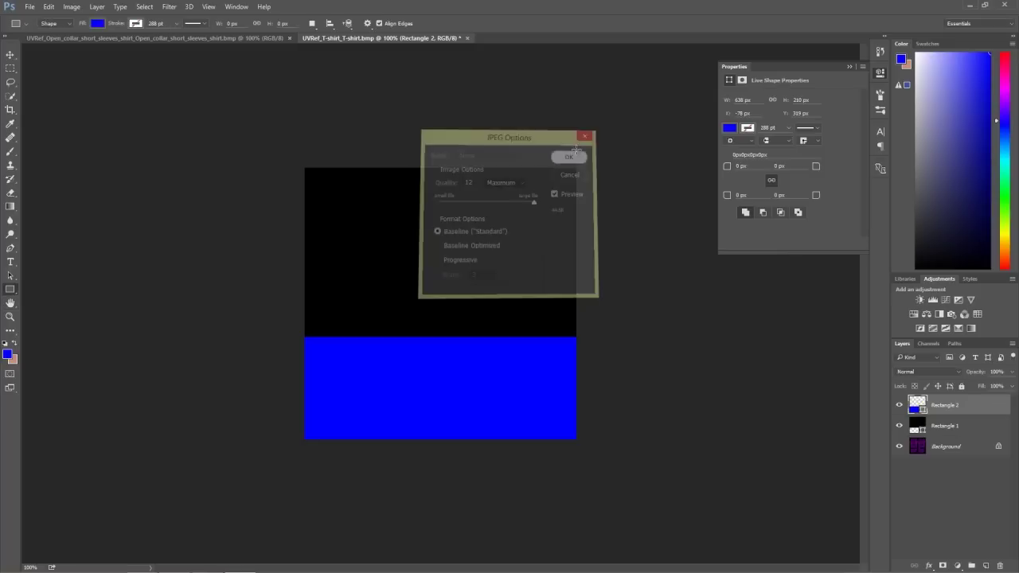
{"action": "left_click", "coordinate": [1006, 5]}
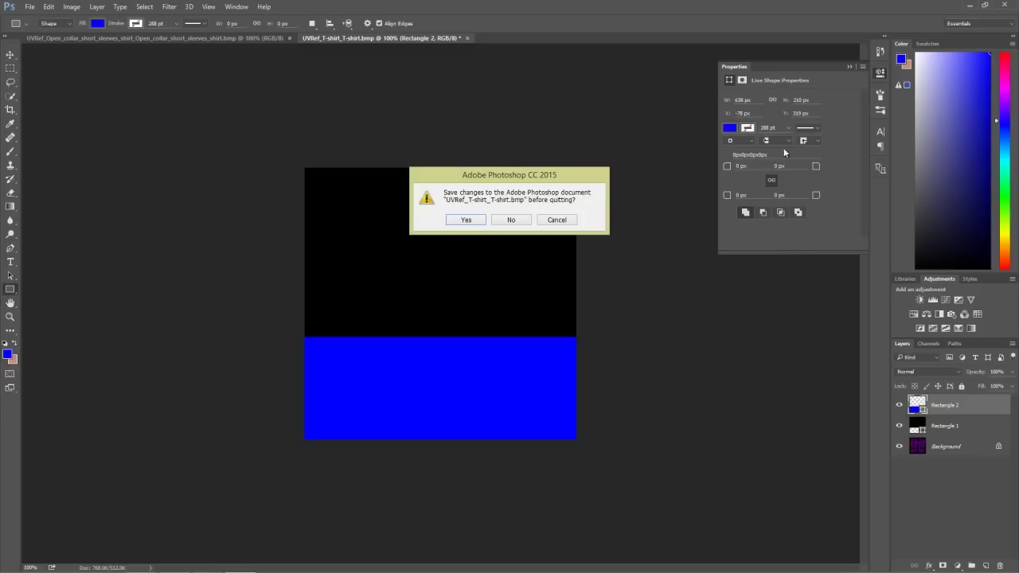
{"action": "left_click", "coordinate": [517, 220]}
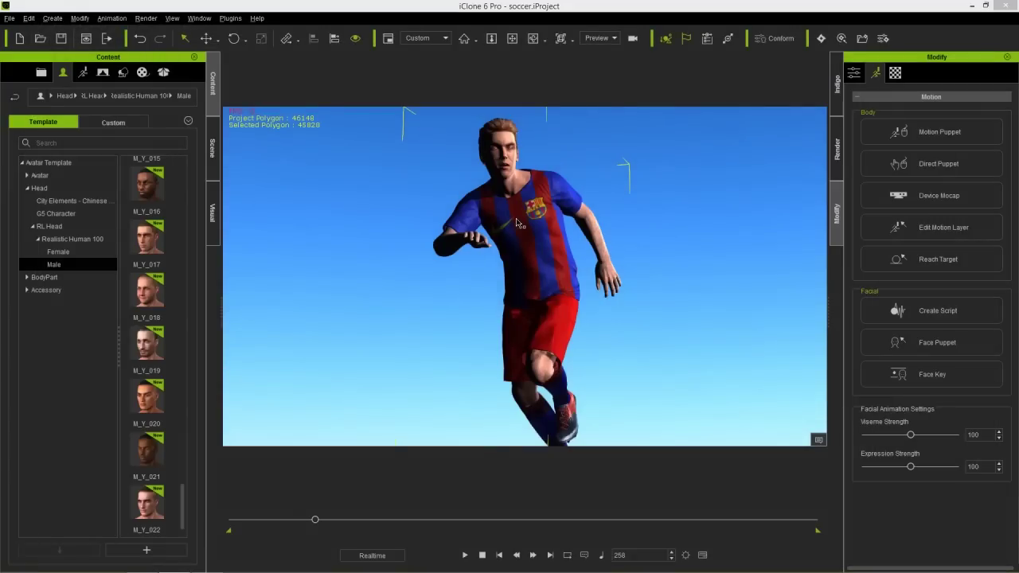
Back in Character Creator, activate the T-shirt's Appearance Editor and choose a new RGB Mask image.
{"action": "key", "text": "alt+Tab"}
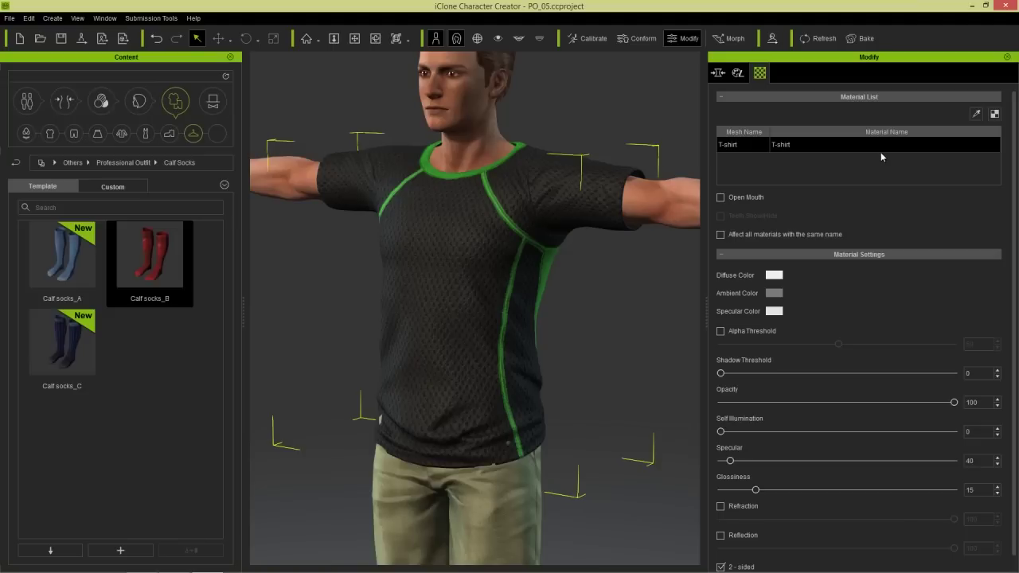
{"action": "left_click", "coordinate": [737, 73]}
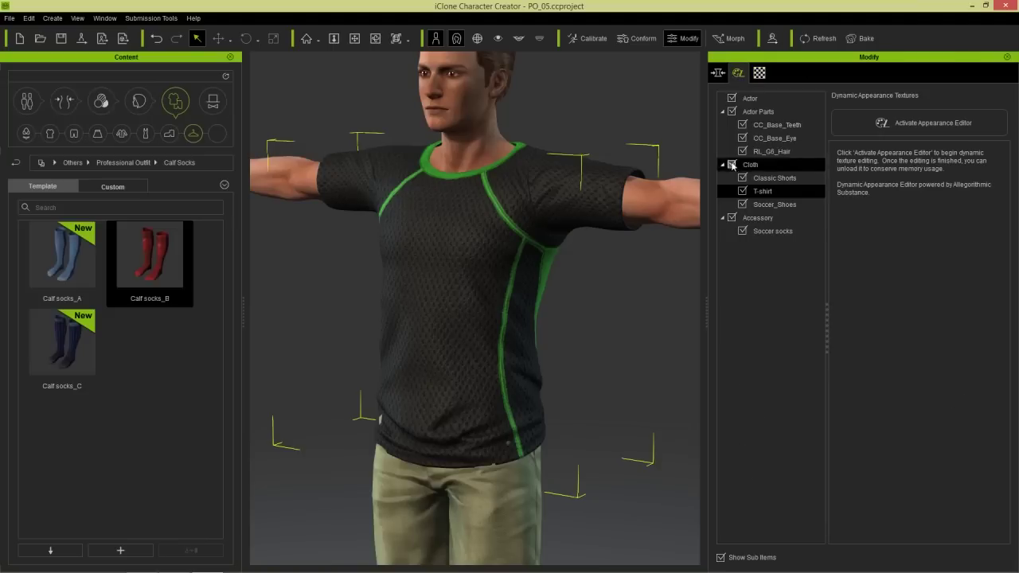
{"action": "left_click", "coordinate": [921, 123]}
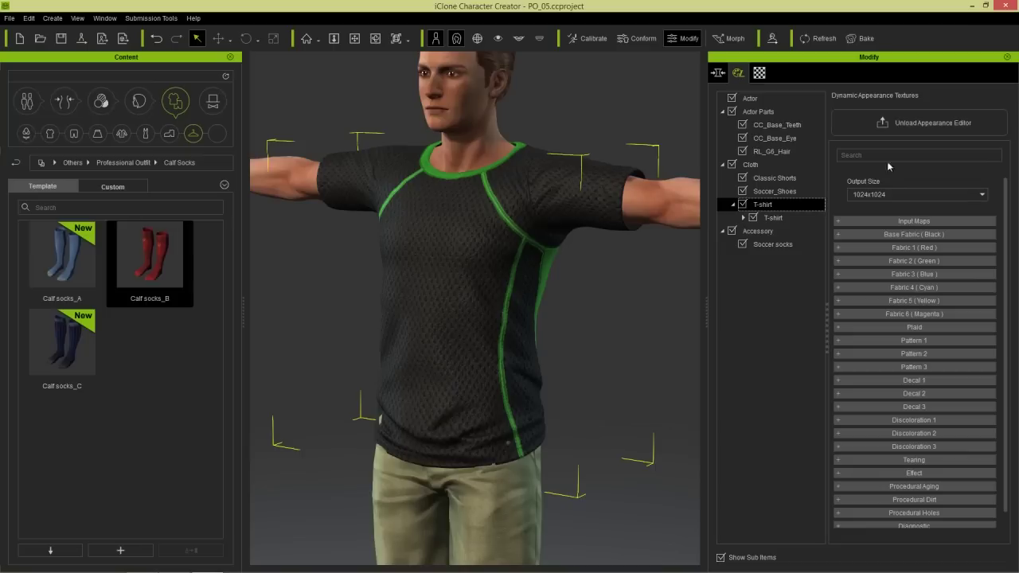
{"action": "left_click", "coordinate": [860, 221]}
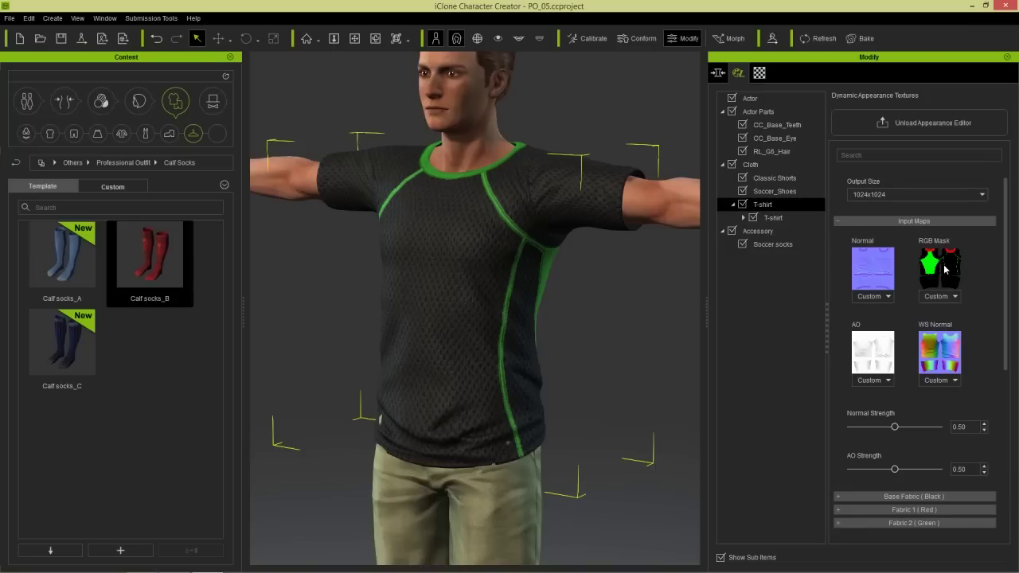
{"action": "left_click", "coordinate": [945, 270]}
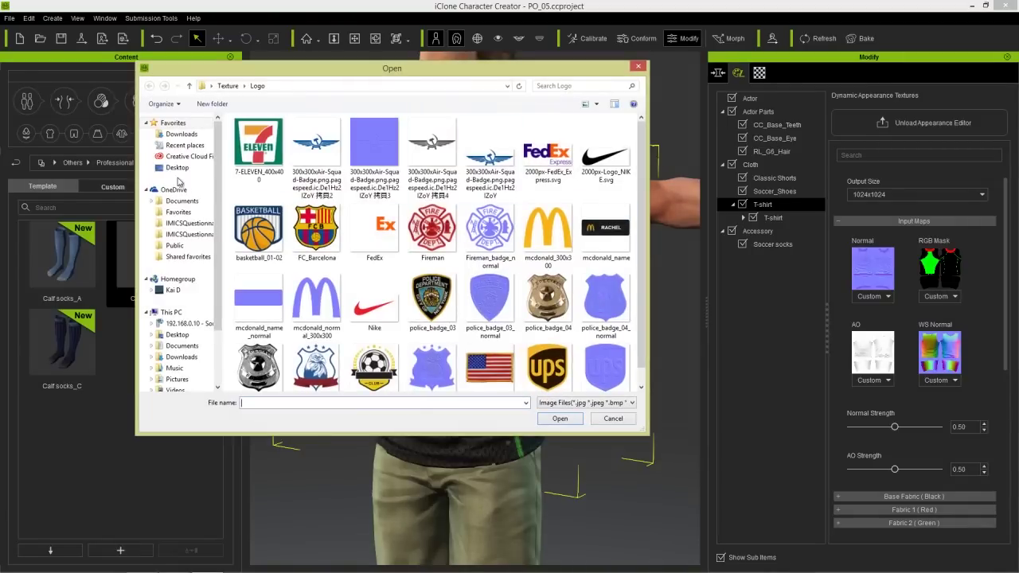
Load the Desktop 'rgb mask' file as the T-shirt's RGB mask, giving blue sleeves.
{"action": "left_click", "coordinate": [176, 168]}
{"action": "double_click", "coordinate": [549, 245]}
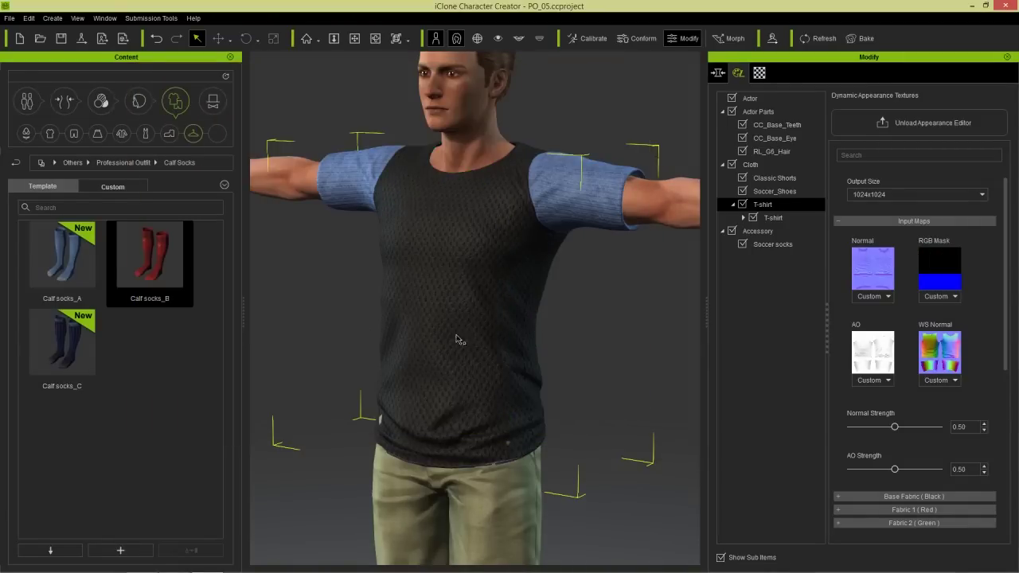
{"action": "right_click_drag", "start_coordinate": [560, 338], "coordinate": [458, 181]}
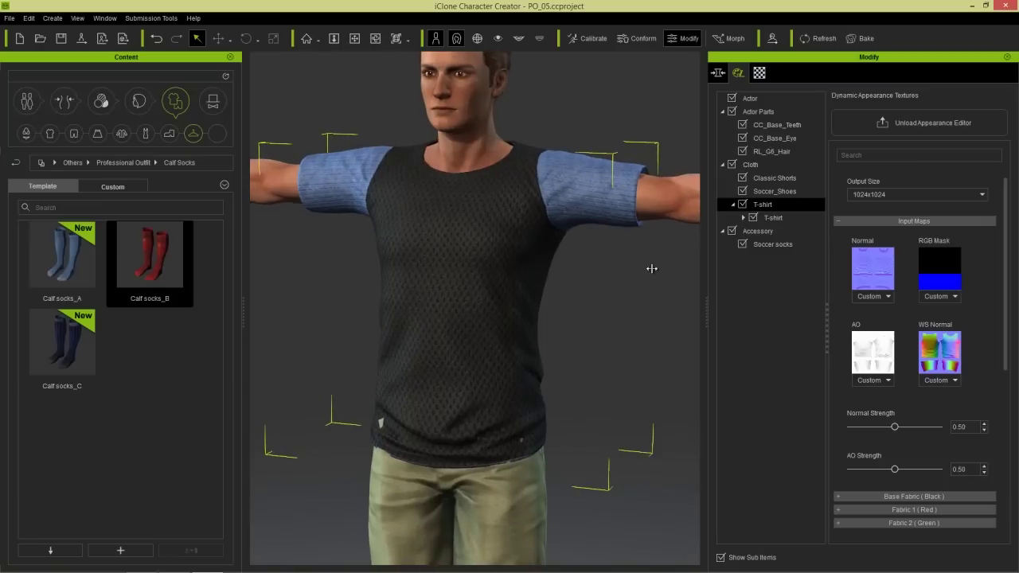
{"action": "left_click", "coordinate": [871, 222]}
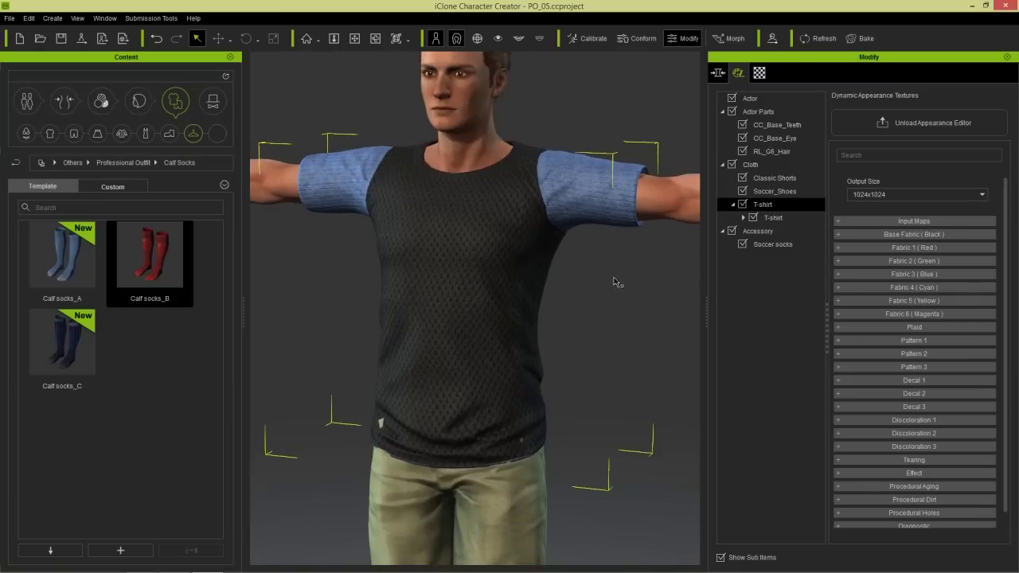
Set the Fabric 3 (Blue) material to Nylon.
{"action": "left_click", "coordinate": [866, 274]}
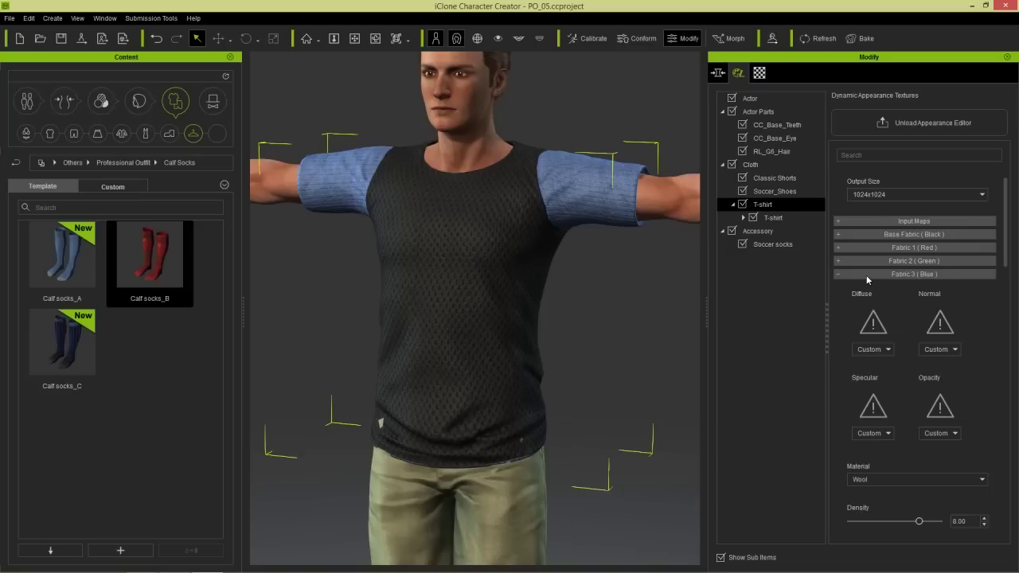
{"action": "left_click_drag", "start_coordinate": [1010, 239], "coordinate": [1017, 316]}
{"action": "scroll", "coordinate": [923, 279], "scroll_direction": "up", "scroll_amount": 1}
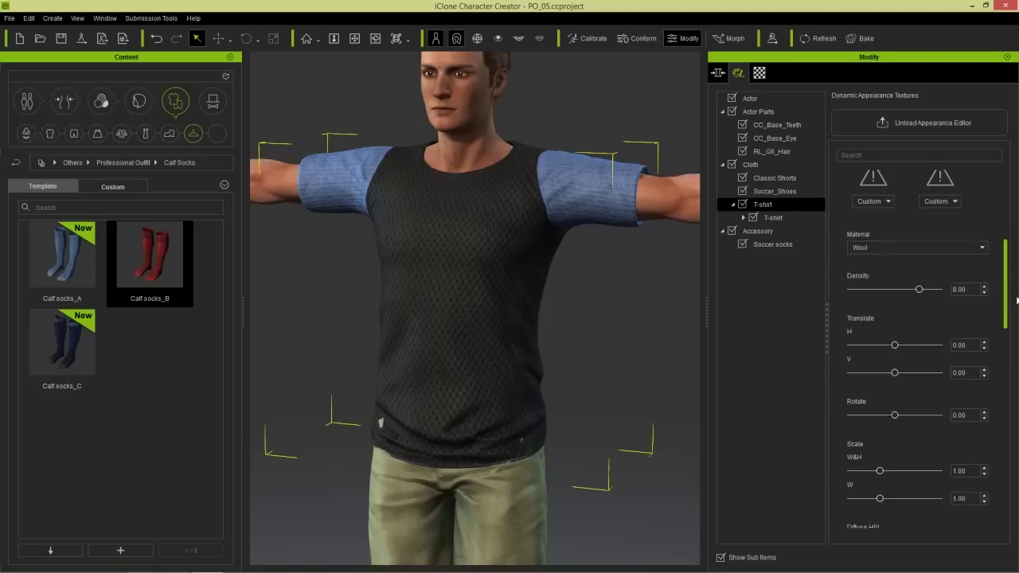
{"action": "left_click", "coordinate": [918, 258]}
{"action": "left_click", "coordinate": [862, 309]}
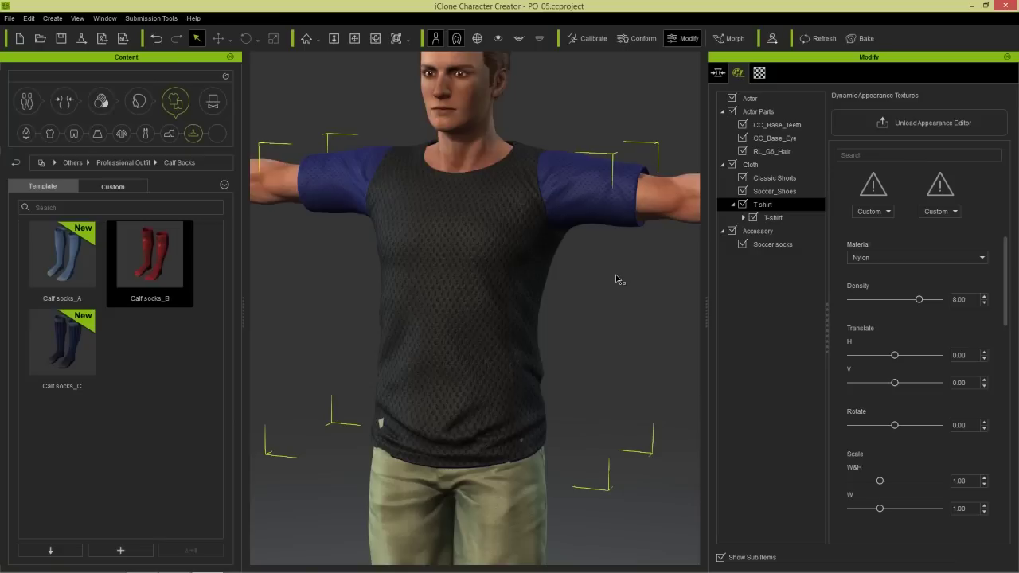
Give the blue fabric Diffuse HSL hue 1.00, saturation 0.65 and lightness 0.54.
{"action": "scroll", "coordinate": [613, 270], "scroll_direction": "up", "scroll_amount": 4}
{"action": "middle_click_drag", "start_coordinate": [610, 262], "coordinate": [518, 262]}
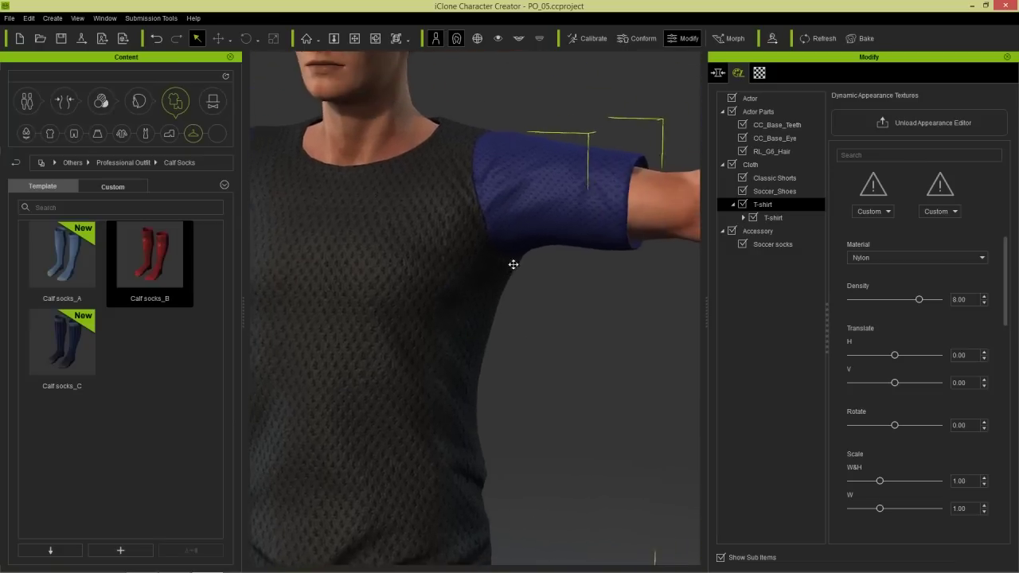
{"action": "left_click_drag", "start_coordinate": [1003, 276], "coordinate": [1015, 331]}
{"action": "left_click", "coordinate": [972, 313]}
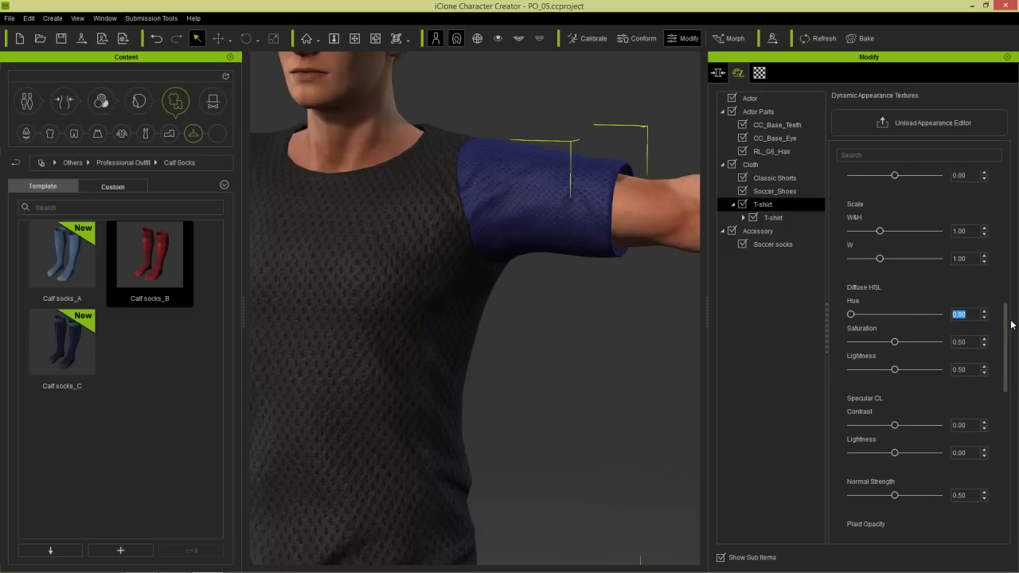
{"action": "type", "text": "1"}
{"action": "key", "text": "Return"}
{"action": "left_click", "coordinate": [972, 342]}
{"action": "type", "text": "0.65"}
{"action": "key", "text": "Return"}
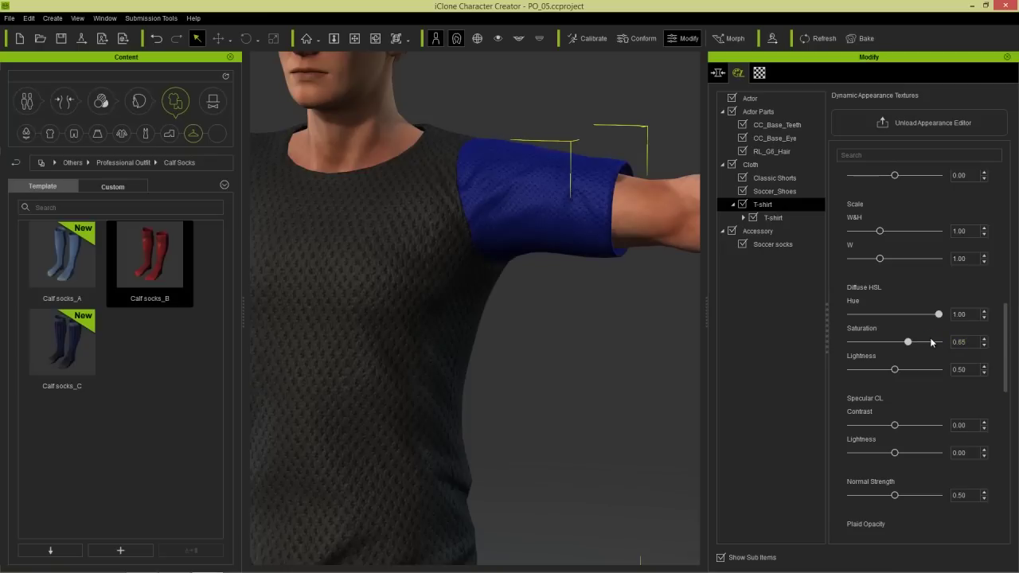
{"action": "left_click", "coordinate": [963, 369]}
{"action": "type", "text": "0.54"}
{"action": "key", "text": "Return"}
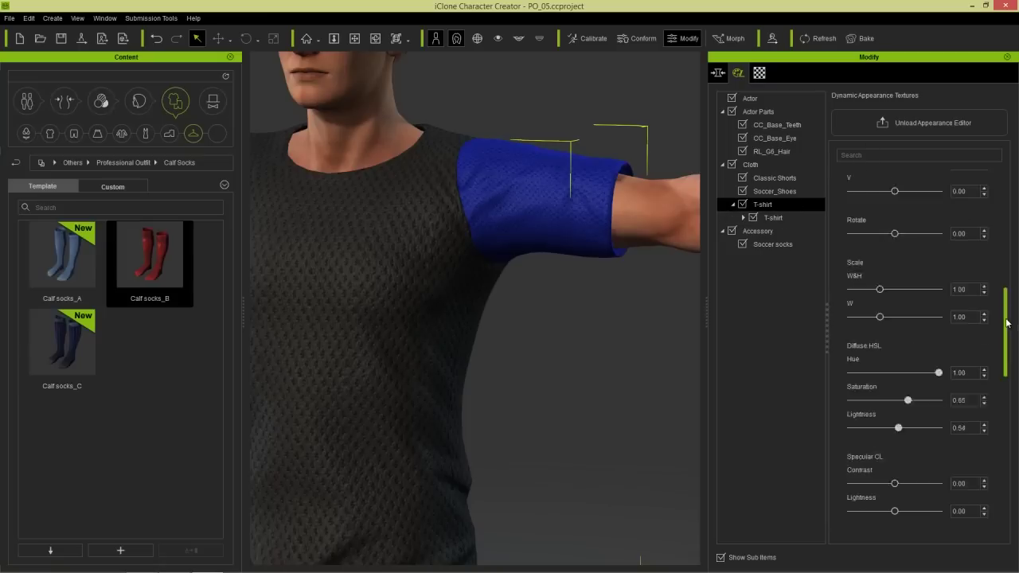
{"action": "left_click_drag", "start_coordinate": [1003, 341], "coordinate": [1002, 215]}
{"action": "left_click", "coordinate": [914, 274]}
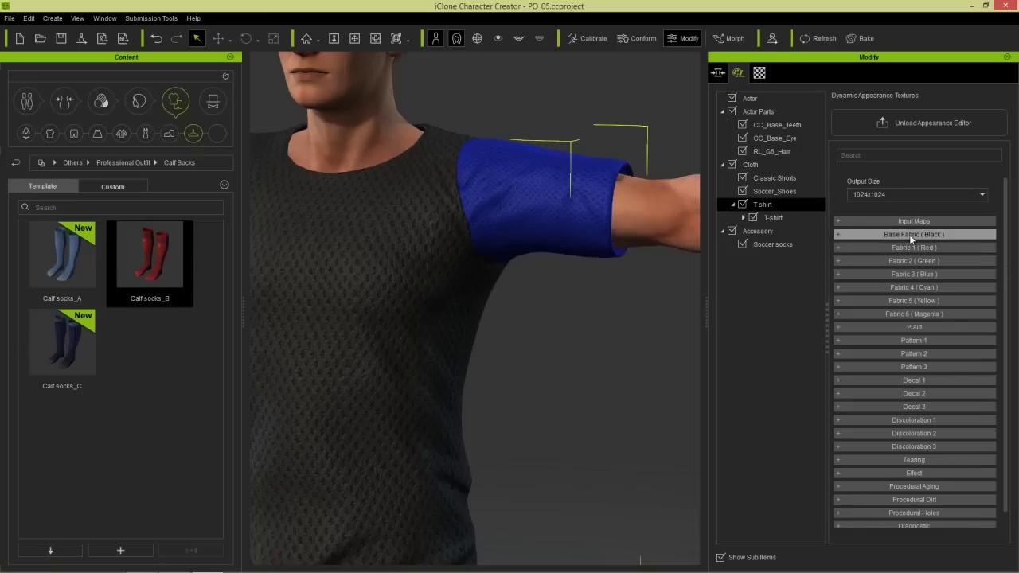
Give Base Fabric (Black) the sleeve HSL: hue 1.00, saturation 0.65, lightness 0.54.
{"action": "left_click", "coordinate": [909, 234]}
{"action": "left_click_drag", "start_coordinate": [1009, 253], "coordinate": [1007, 374]}
{"action": "left_click", "coordinate": [968, 255]}
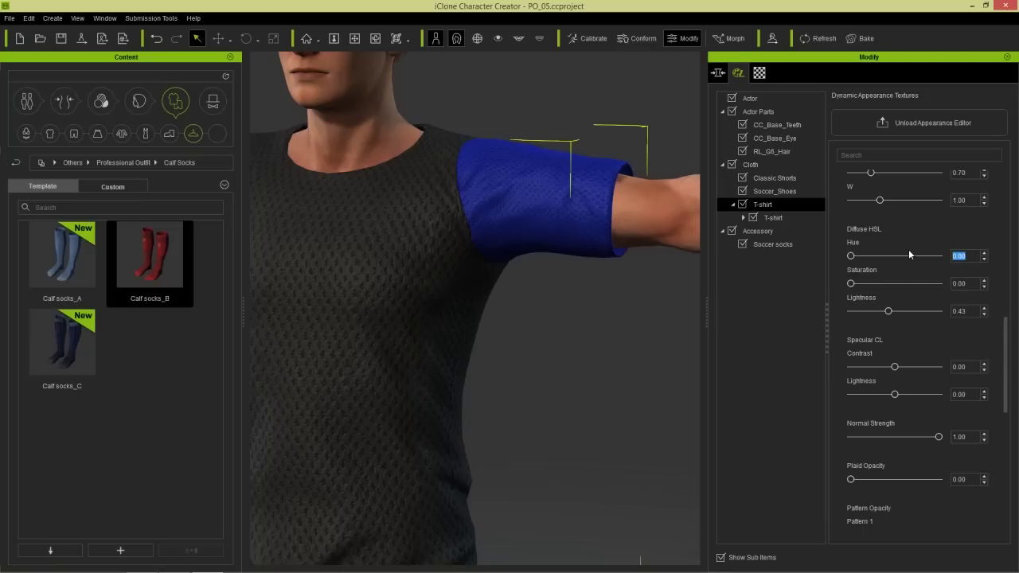
{"action": "type", "text": "1"}
{"action": "key", "text": "Return"}
{"action": "left_click", "coordinate": [963, 283]}
{"action": "type", "text": "0.55"}
{"action": "key", "text": "Return"}
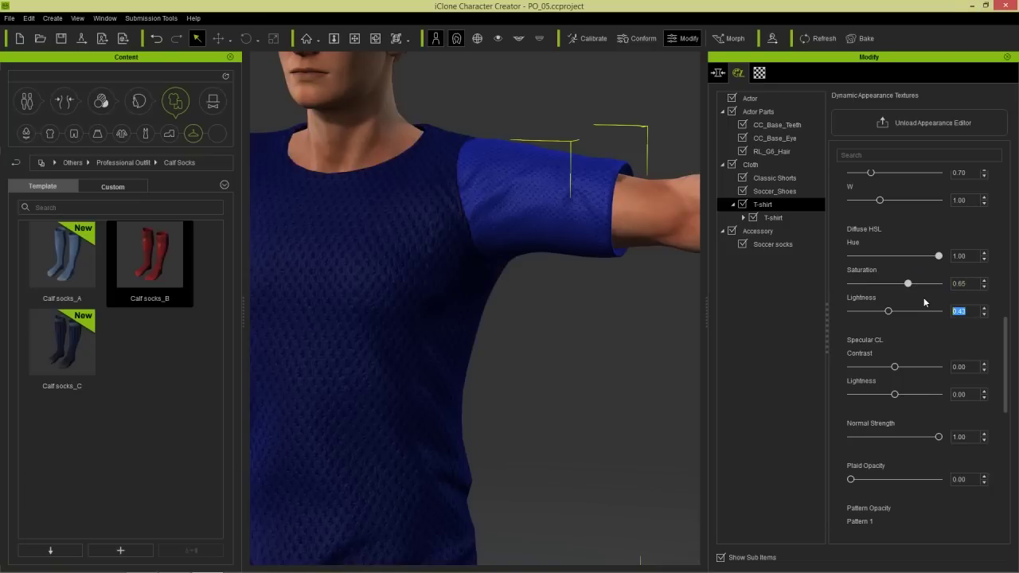
{"action": "type", "text": "0.54"}
{"action": "key", "text": "Return"}
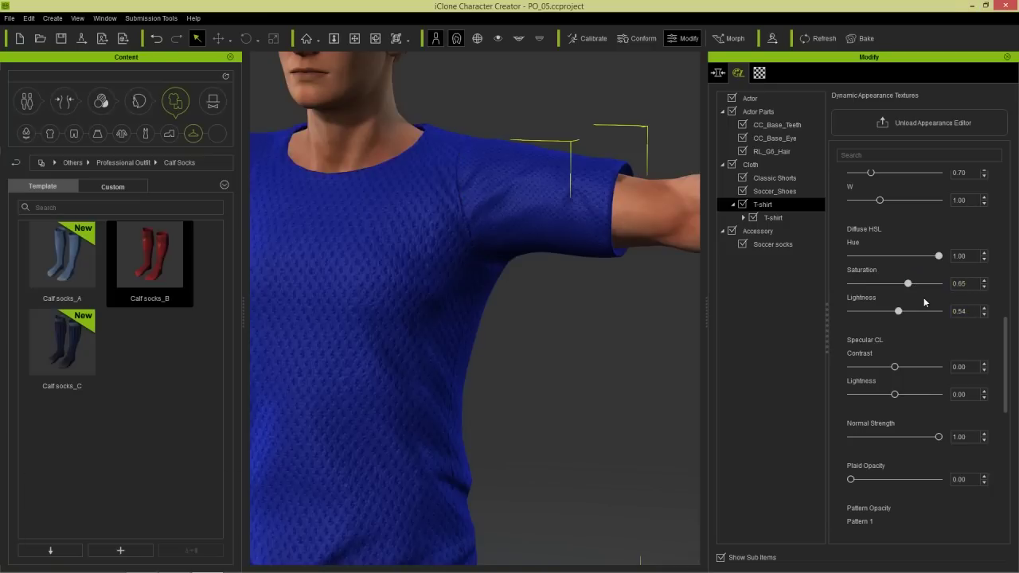
Raise the base fabric density to 10.00.
{"action": "left_click_drag", "start_coordinate": [1009, 359], "coordinate": [1002, 253]}
{"action": "double_click", "coordinate": [957, 358]}
{"action": "type", "text": "10"}
{"action": "key", "text": "Return"}
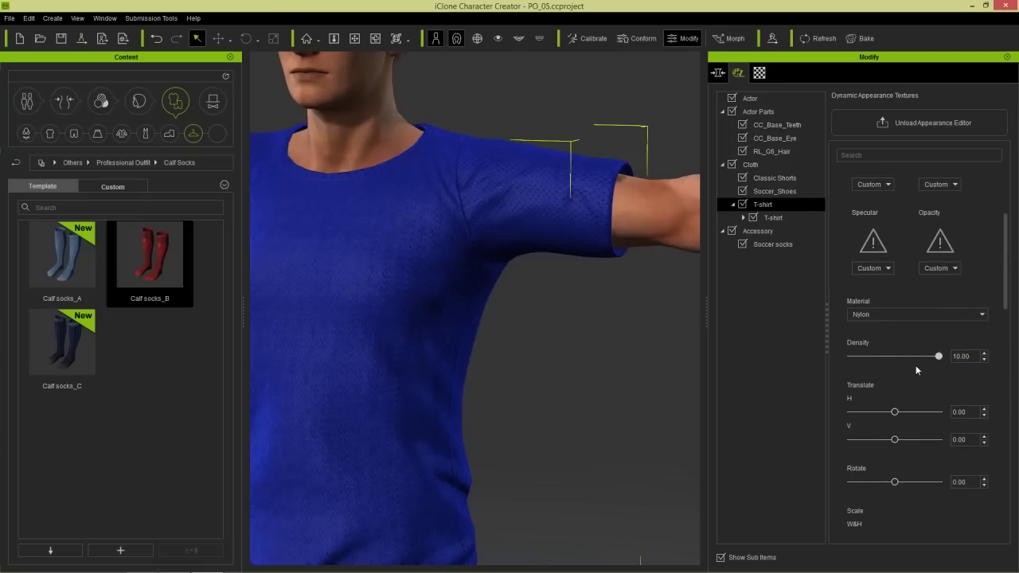
{"action": "right_click_drag", "start_coordinate": [467, 289], "coordinate": [462, 256]}
{"action": "scroll", "coordinate": [462, 256], "scroll_direction": "down", "scroll_amount": 3}
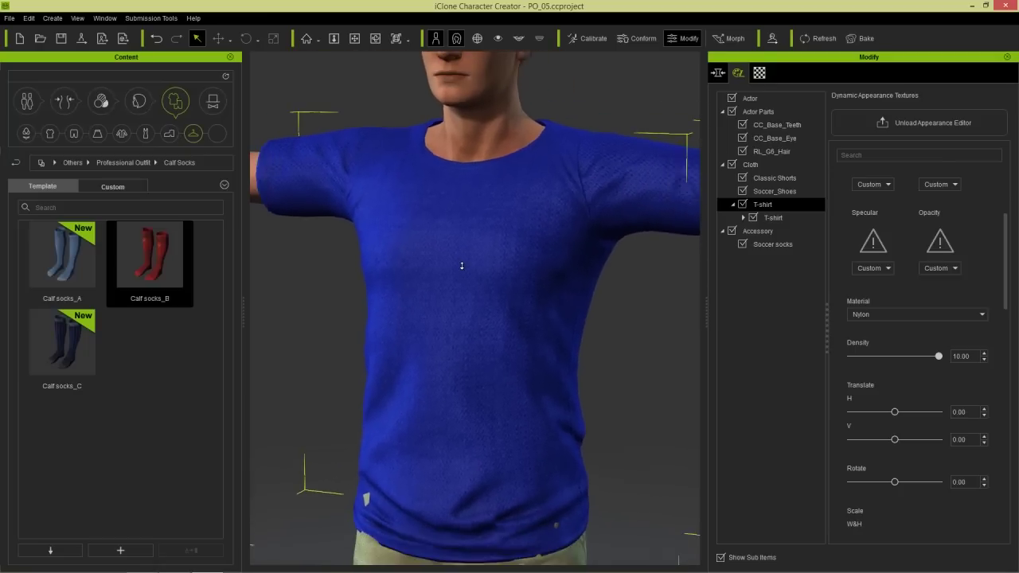
{"action": "scroll", "coordinate": [537, 279], "scroll_direction": "up", "scroll_amount": 2}
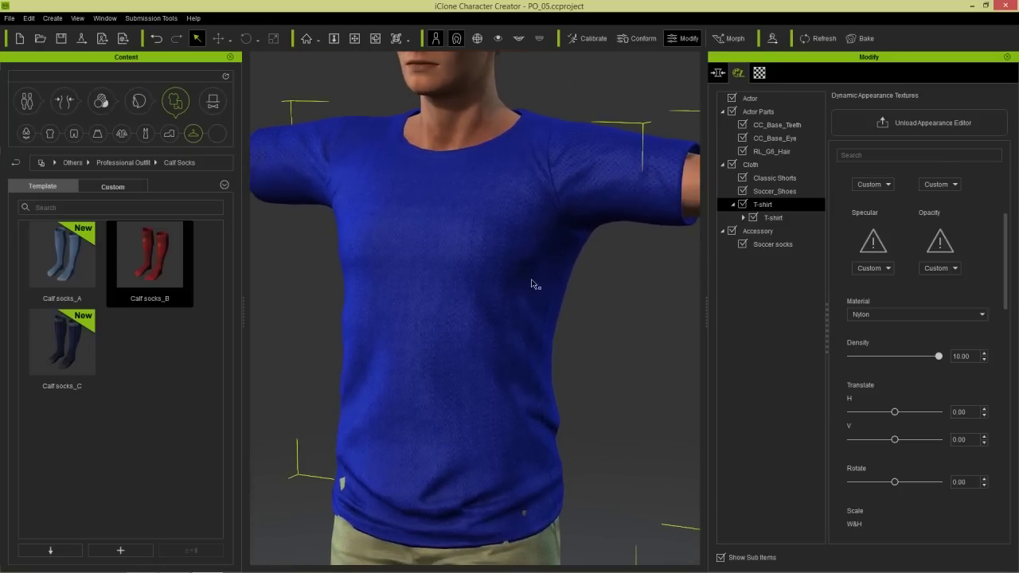
{"action": "scroll", "coordinate": [1004, 259], "scroll_direction": "up", "scroll_amount": 2}
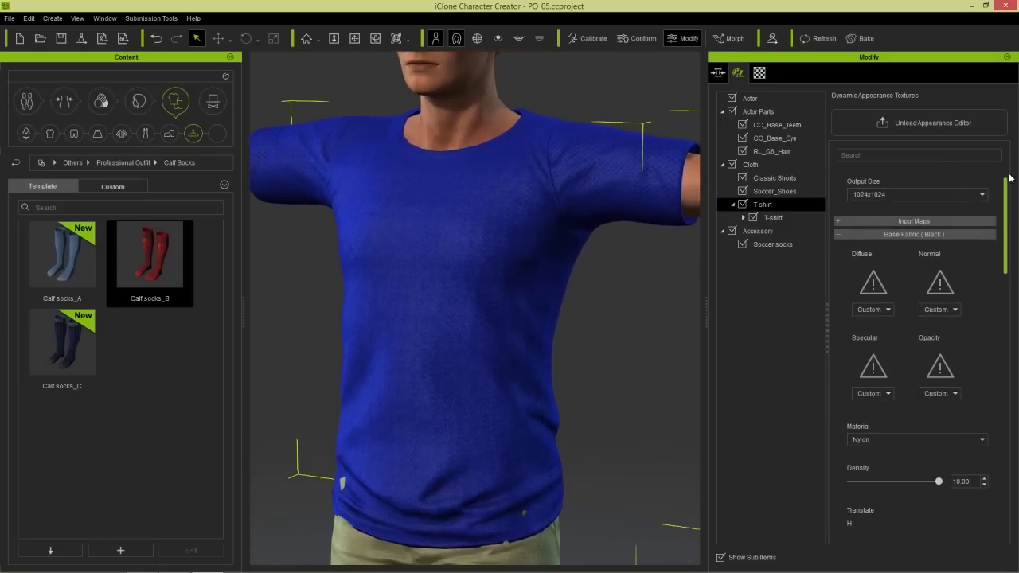
{"action": "left_click_drag", "start_coordinate": [1004, 231], "coordinate": [988, 413]}
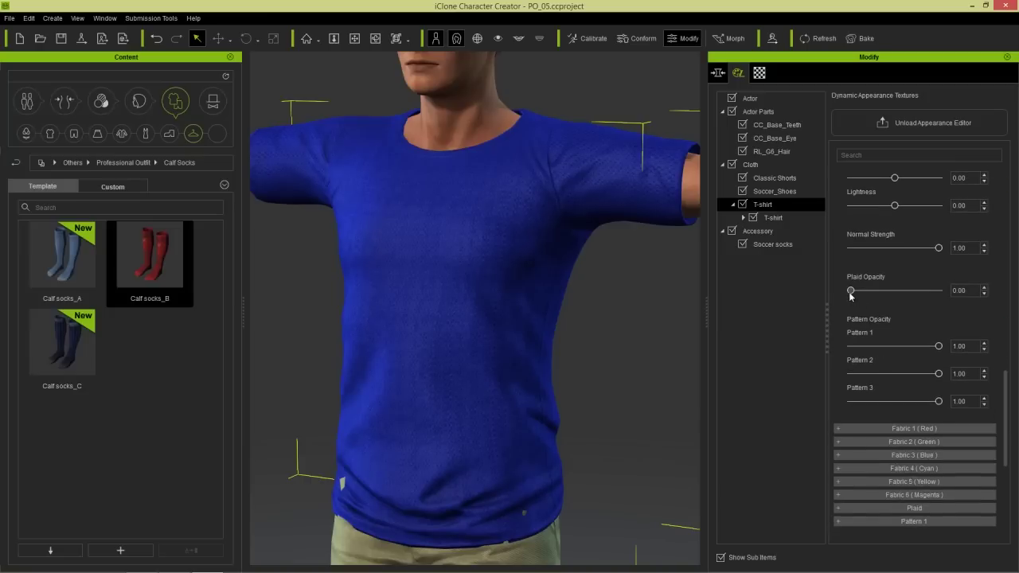
Turn the plaid pattern fully on and show the T-shirt's Plaid stripe settings.
{"action": "left_click_drag", "start_coordinate": [850, 292], "coordinate": [978, 289]}
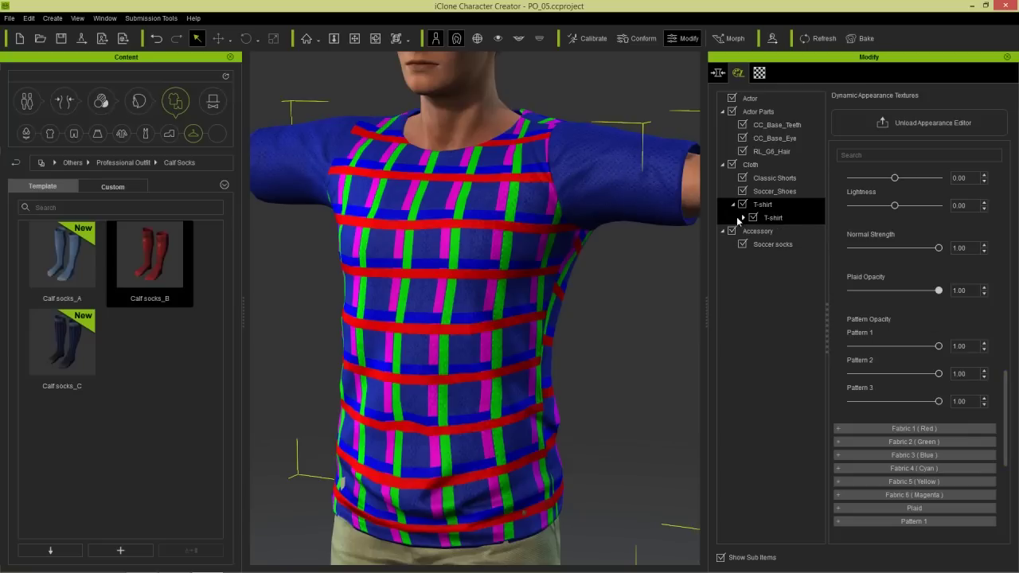
{"action": "left_click", "coordinate": [742, 218]}
{"action": "left_click", "coordinate": [784, 257]}
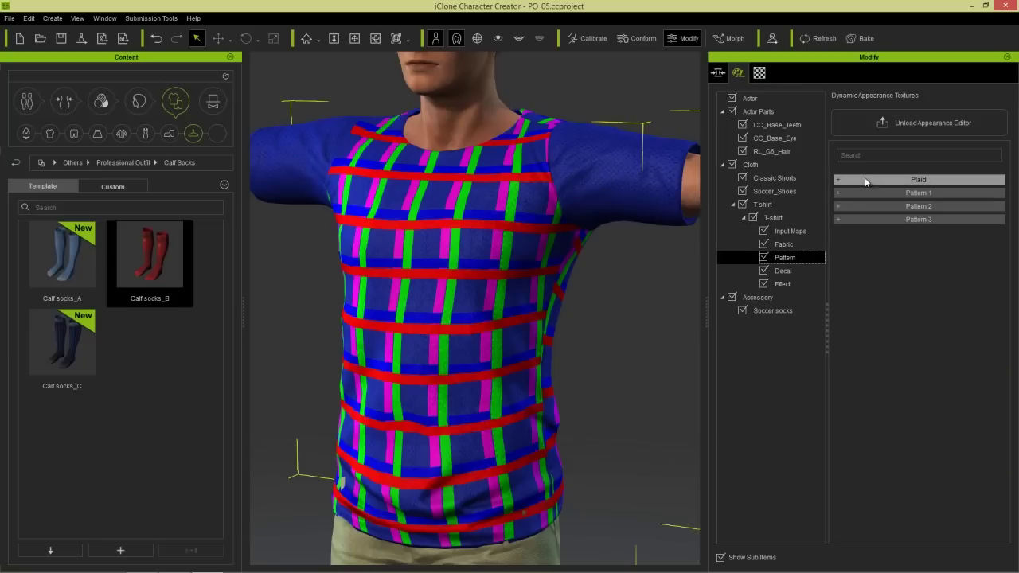
{"action": "left_click", "coordinate": [871, 180]}
Set Plaid Stripes 1–3 opacity to 0, leaving only the magenta Stripe 4.
{"action": "left_click_drag", "start_coordinate": [939, 395], "coordinate": [847, 401]}
{"action": "left_click_drag", "start_coordinate": [938, 423], "coordinate": [837, 423]}
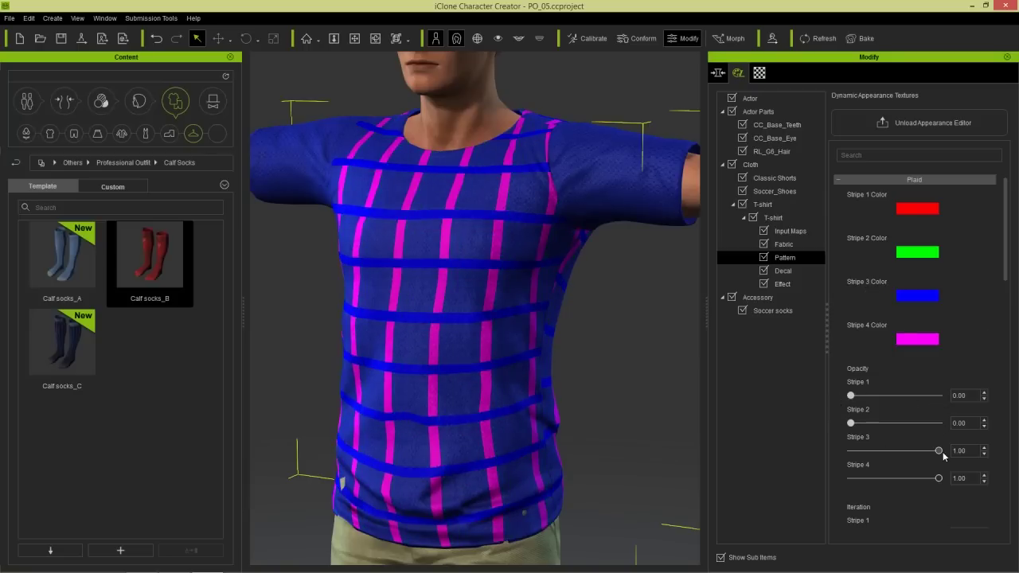
{"action": "left_click_drag", "start_coordinate": [939, 450], "coordinate": [826, 444]}
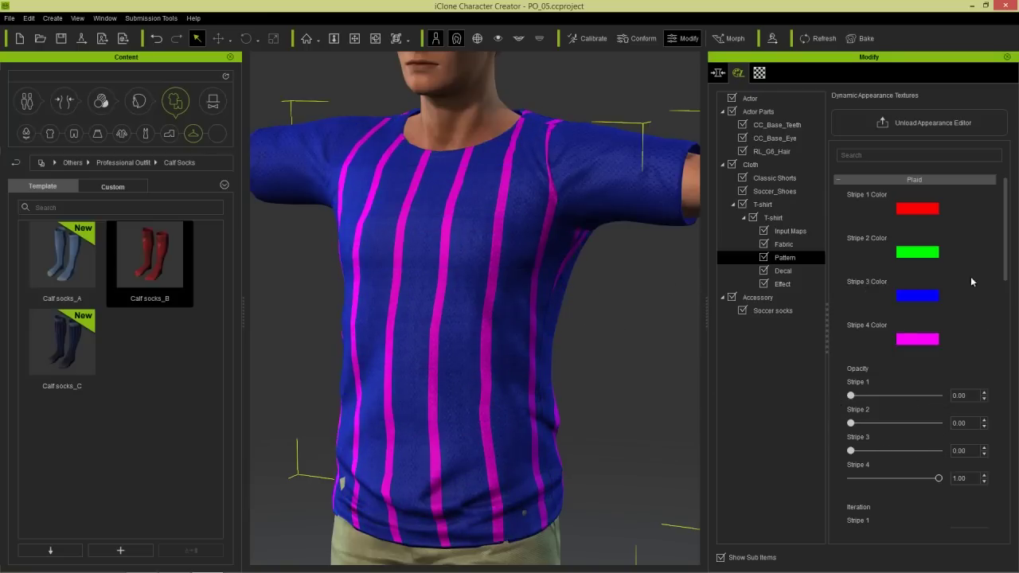
{"action": "scroll", "coordinate": [1003, 256], "scroll_direction": "down", "scroll_amount": 2}
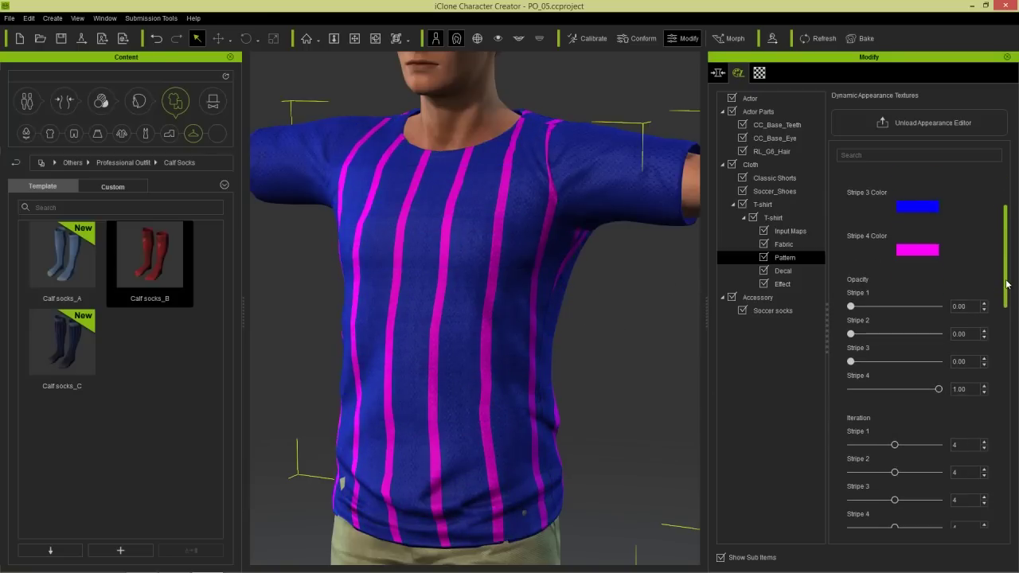
{"action": "left_click", "coordinate": [920, 253]}
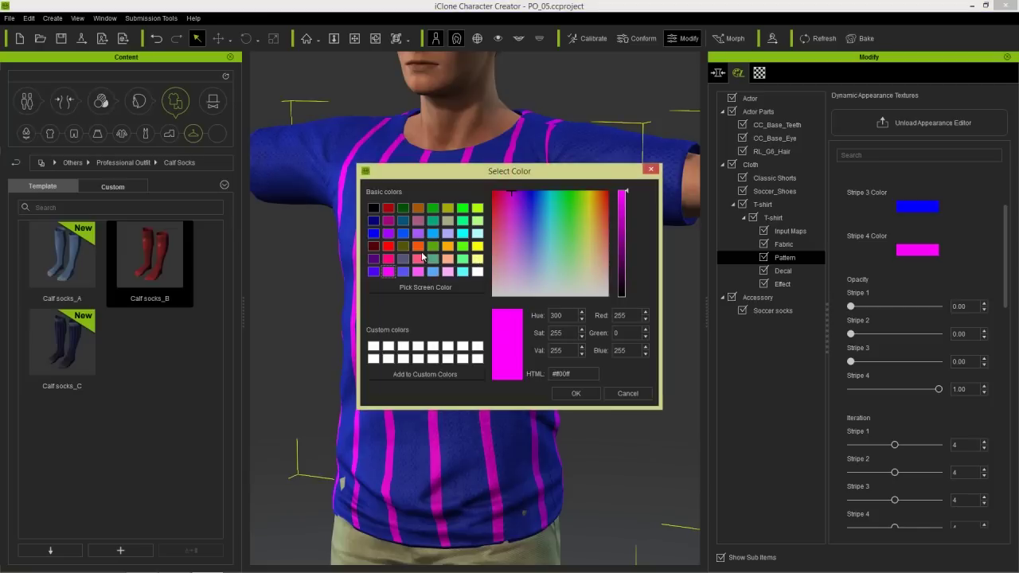
Pick dark red #8d1212 for Stripe 4, with saturation 221 and value 141.
{"action": "left_click", "coordinate": [390, 209]}
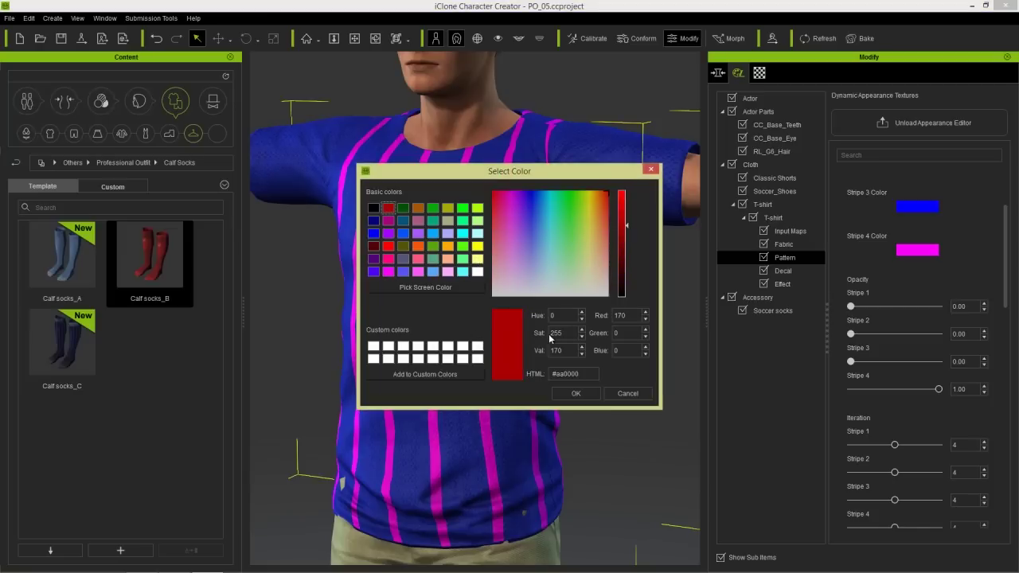
{"action": "left_click_drag", "start_coordinate": [563, 333], "coordinate": [531, 334]}
{"action": "type", "text": "221"}
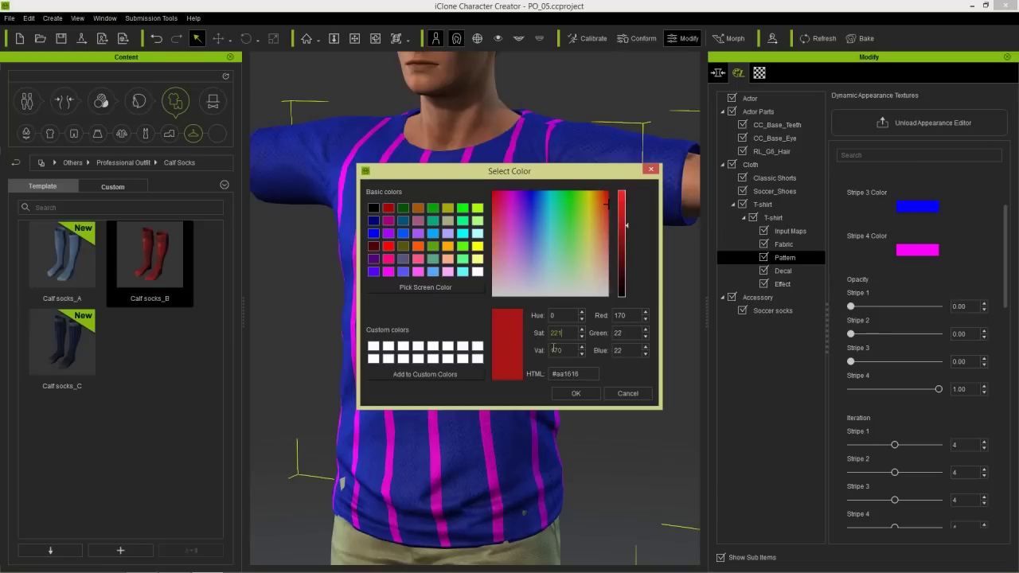
{"action": "left_click_drag", "start_coordinate": [564, 351], "coordinate": [562, 351]}
{"action": "type", "text": "170"}
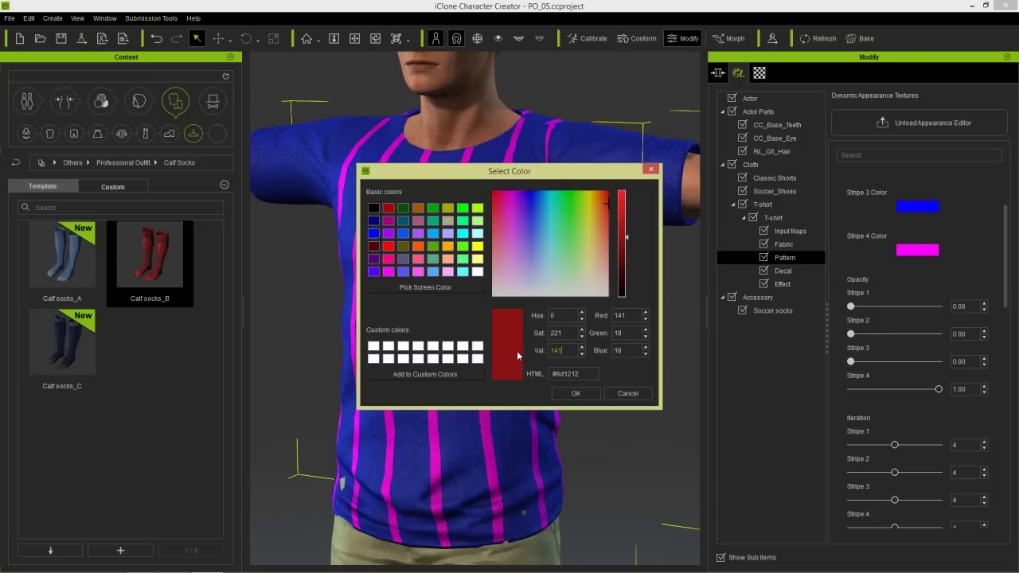
{"action": "key", "text": "Return"}
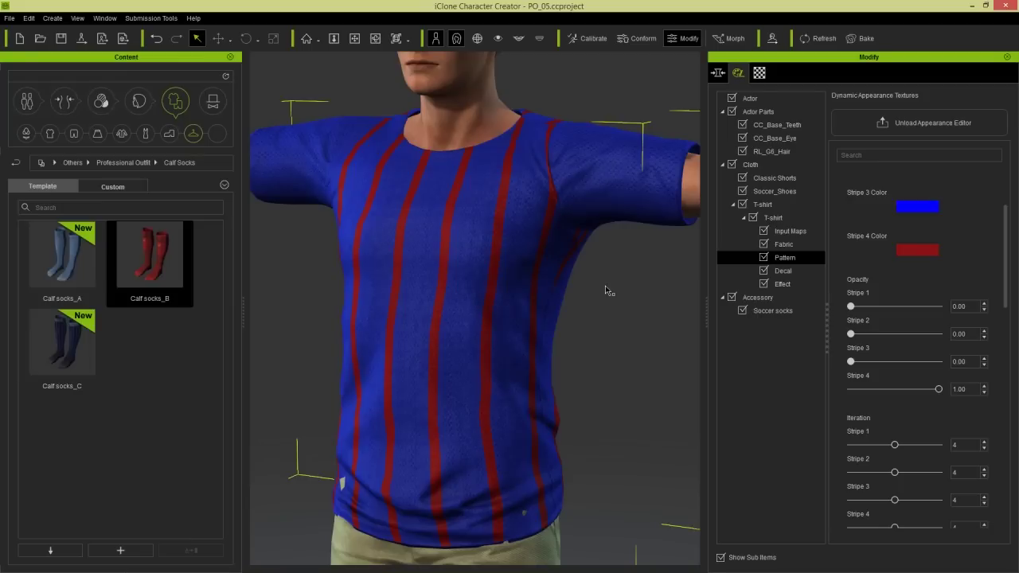
Lower Stripe 4 iteration to 3 and thickness to 0.50, keeping tiling at 1.00.
{"action": "scroll", "coordinate": [926, 303], "scroll_direction": "down", "scroll_amount": 5}
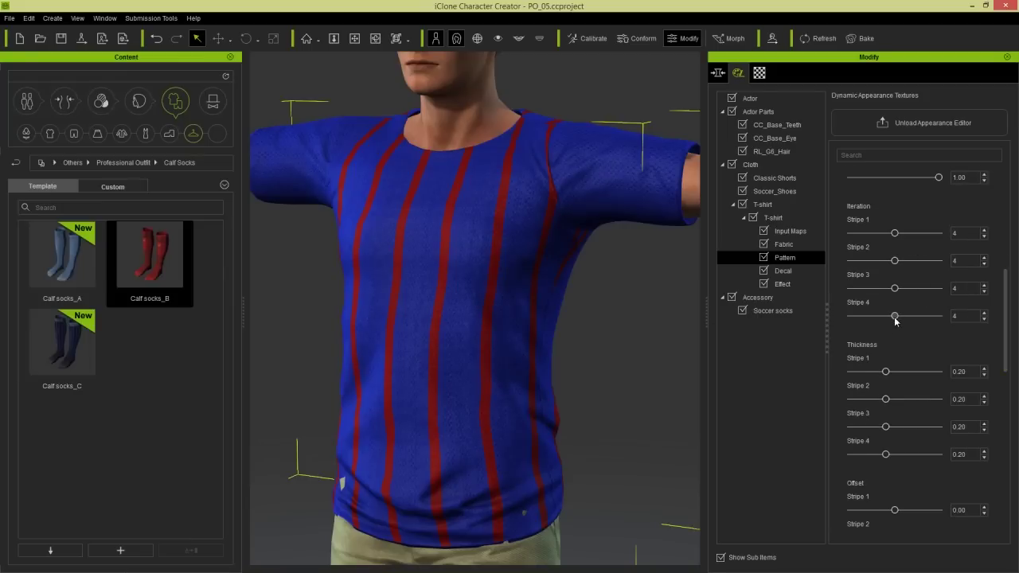
{"action": "left_click_drag", "start_coordinate": [895, 316], "coordinate": [883, 316]}
{"action": "scroll", "coordinate": [1003, 303], "scroll_direction": "down", "scroll_amount": 3}
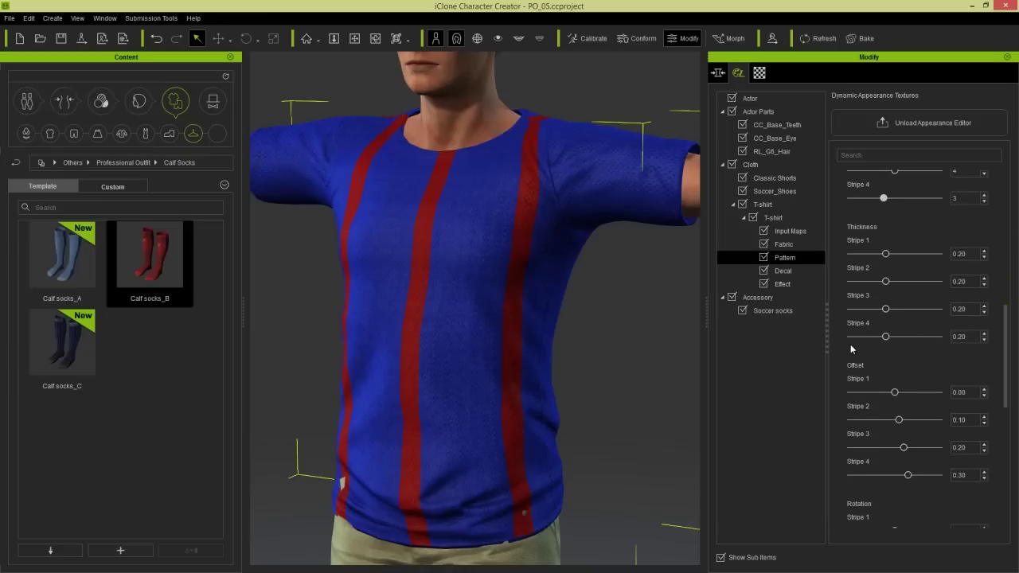
{"action": "left_click_drag", "start_coordinate": [886, 338], "coordinate": [946, 336]}
{"action": "left_click_drag", "start_coordinate": [1012, 323], "coordinate": [989, 444]}
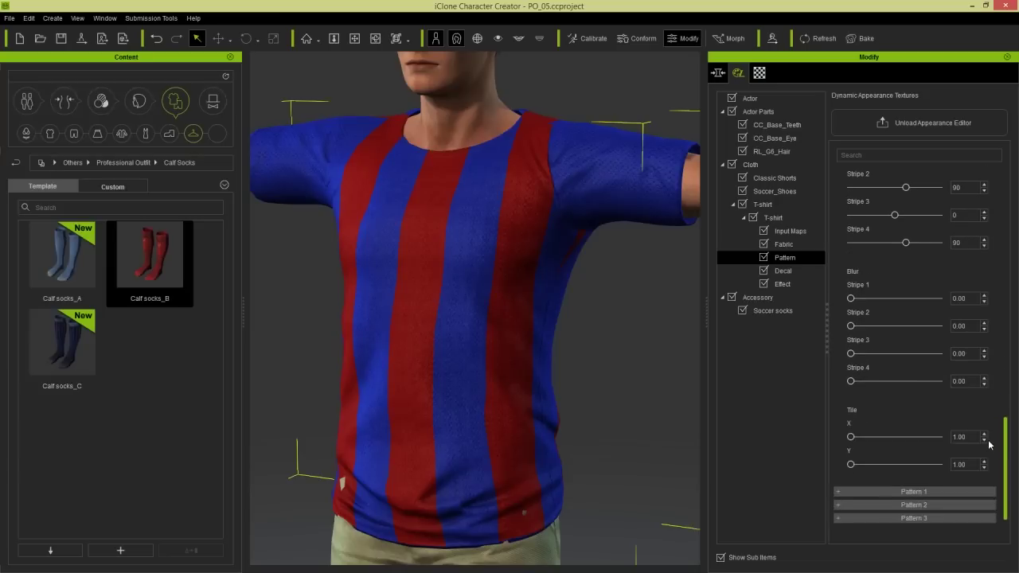
{"action": "left_click_drag", "start_coordinate": [850, 464], "coordinate": [820, 472]}
{"action": "left_click_drag", "start_coordinate": [852, 437], "coordinate": [828, 441]}
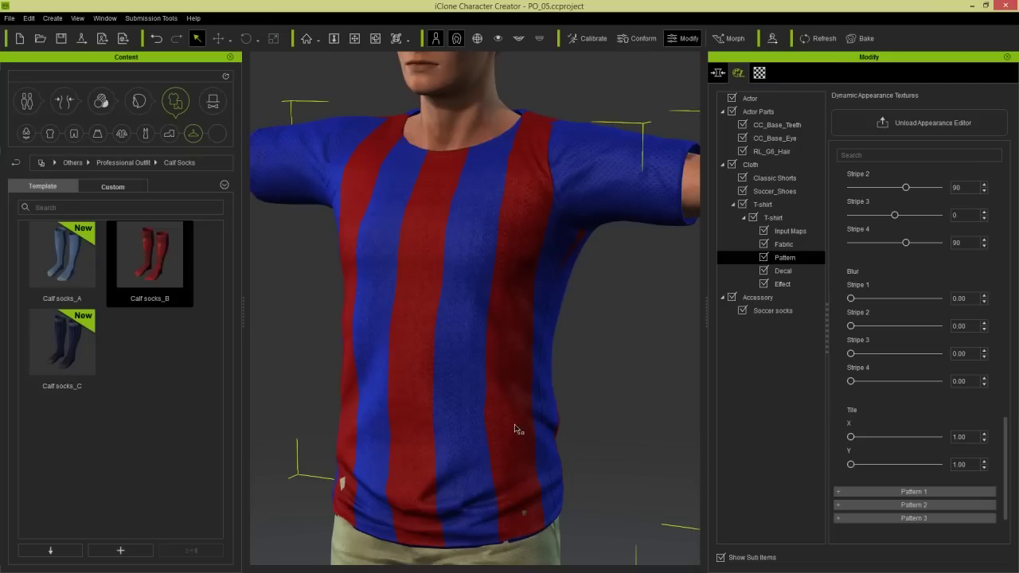
Recalculate the T-shirt's fit with Conform's Calculate Collision.
{"action": "left_click", "coordinate": [637, 38]}
{"action": "left_click", "coordinate": [230, 262]}
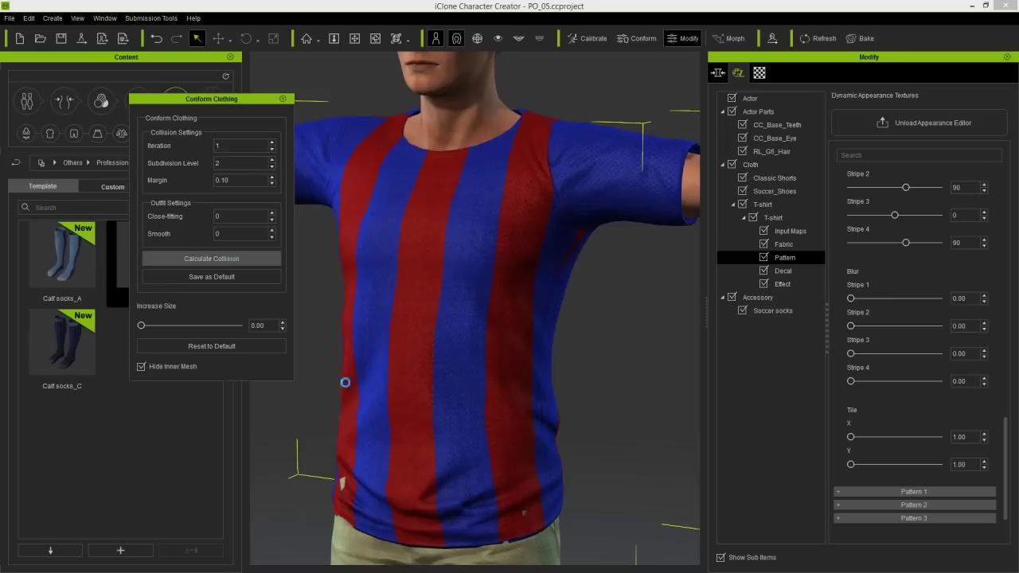
{"action": "left_click", "coordinate": [282, 99]}
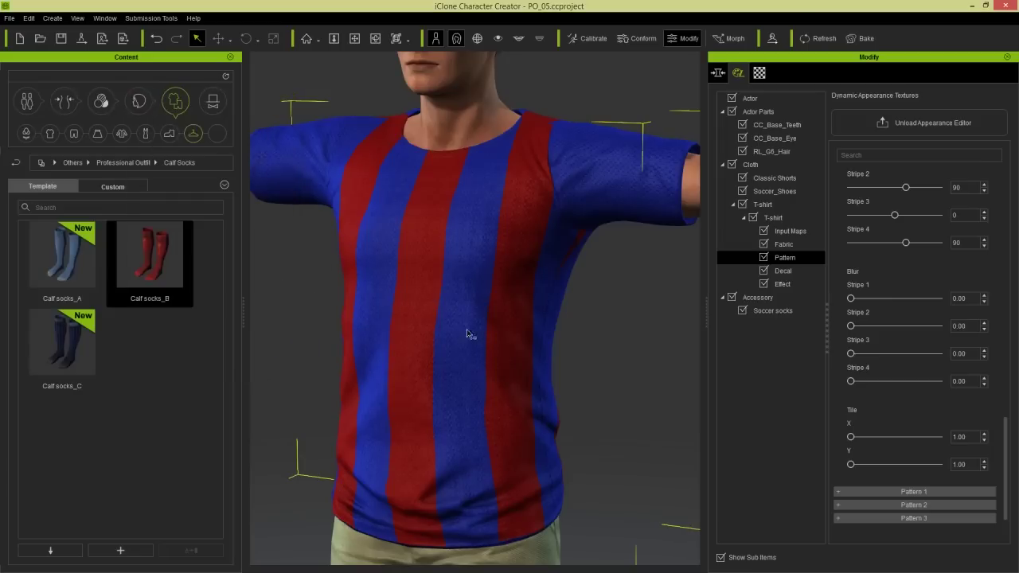
Select the Classic Shorts and activate their Appearance Editor.
{"action": "middle_click_drag", "start_coordinate": [484, 154], "coordinate": [497, 82]}
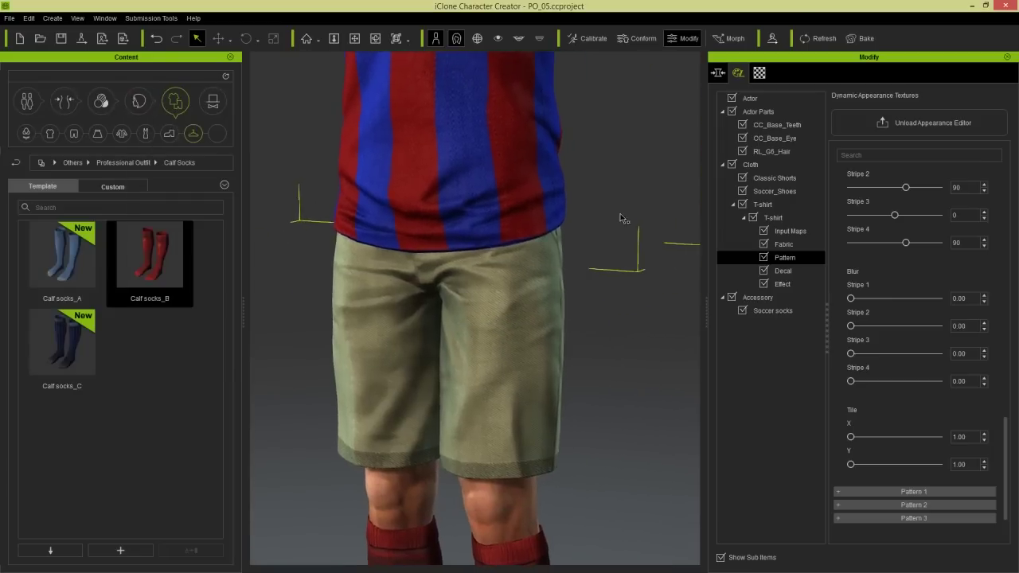
{"action": "left_click", "coordinate": [784, 179]}
{"action": "left_click", "coordinate": [922, 120]}
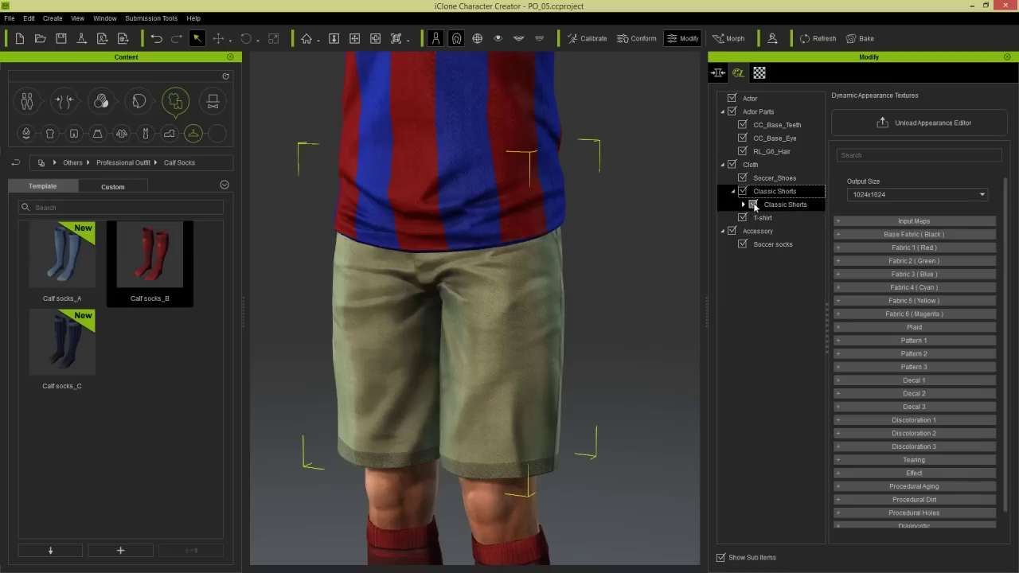
Briefly preview the shorts' RGB mask, then open their Base Fabric (Black) settings.
{"action": "left_click", "coordinate": [743, 205]}
{"action": "left_click", "coordinate": [787, 219]}
{"action": "left_click", "coordinate": [872, 193]}
{"action": "left_click", "coordinate": [851, 207]}
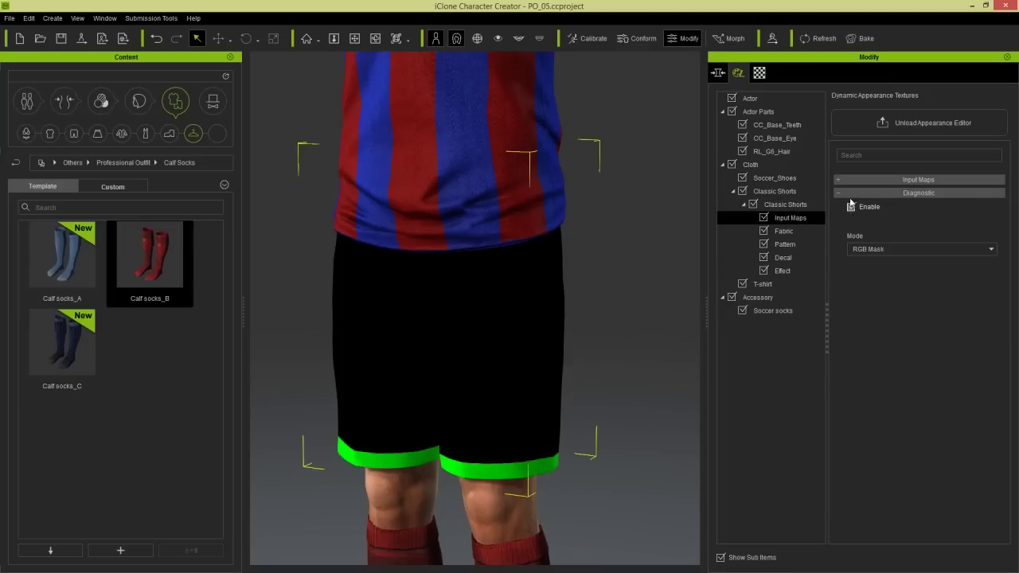
{"action": "left_click", "coordinate": [845, 194]}
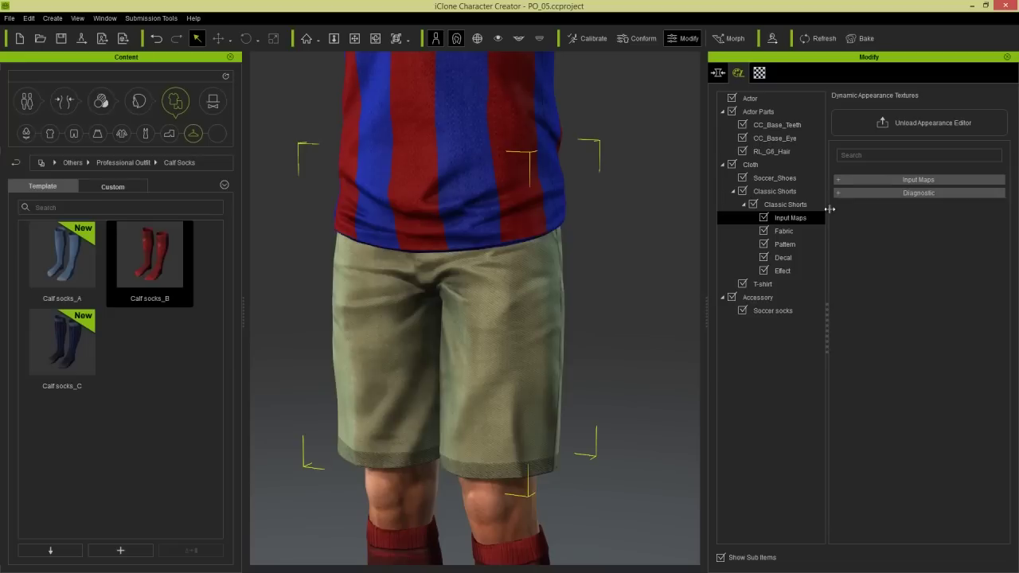
{"action": "left_click", "coordinate": [789, 232]}
{"action": "left_click", "coordinate": [873, 179]}
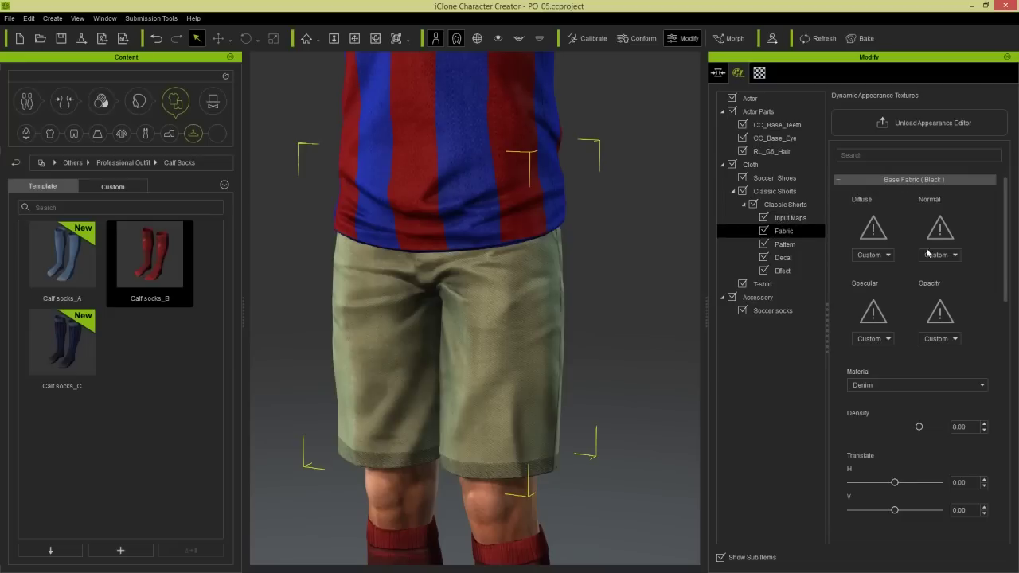
Set the shorts' base fabric Hue to 0.35 and Saturation to 0.75, turning it red.
{"action": "left_click_drag", "start_coordinate": [1008, 264], "coordinate": [1005, 403]}
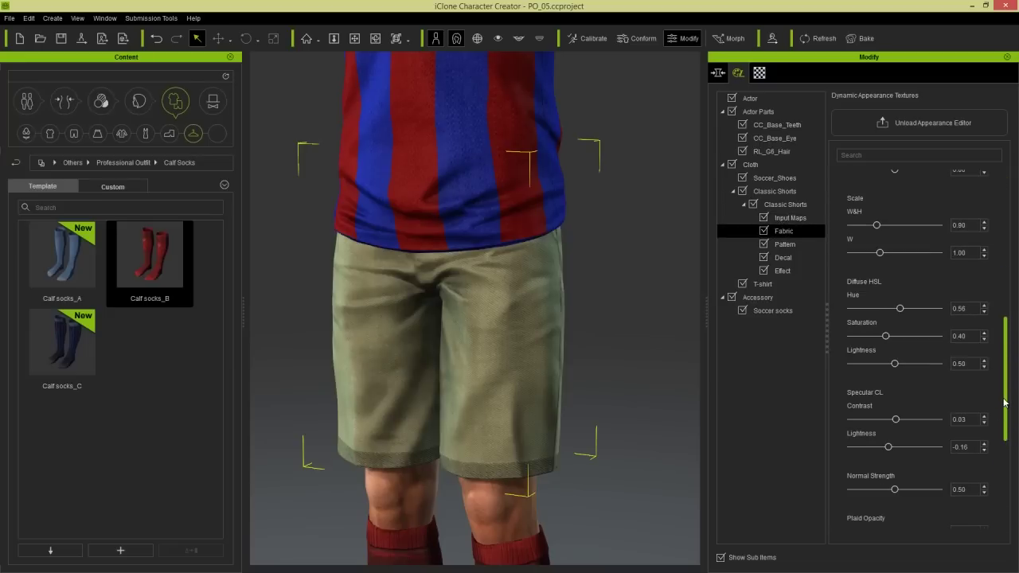
{"action": "left_click_drag", "start_coordinate": [967, 313], "coordinate": [934, 307]}
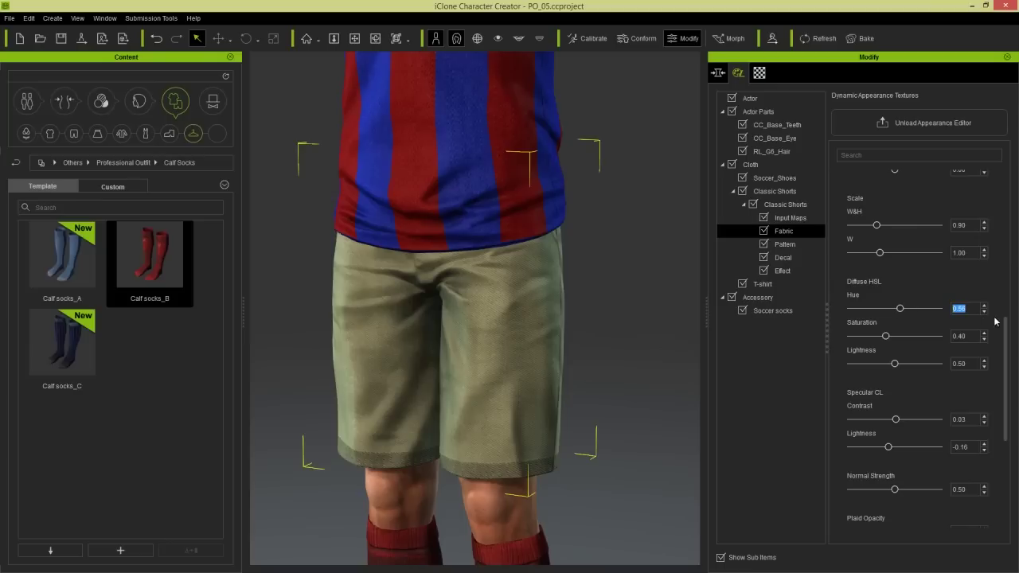
{"action": "type", "text": "0"}
{"action": "left_click_drag", "start_coordinate": [972, 336], "coordinate": [948, 336]}
{"action": "type", "text": "0"}
{"action": "key", "text": "Return"}
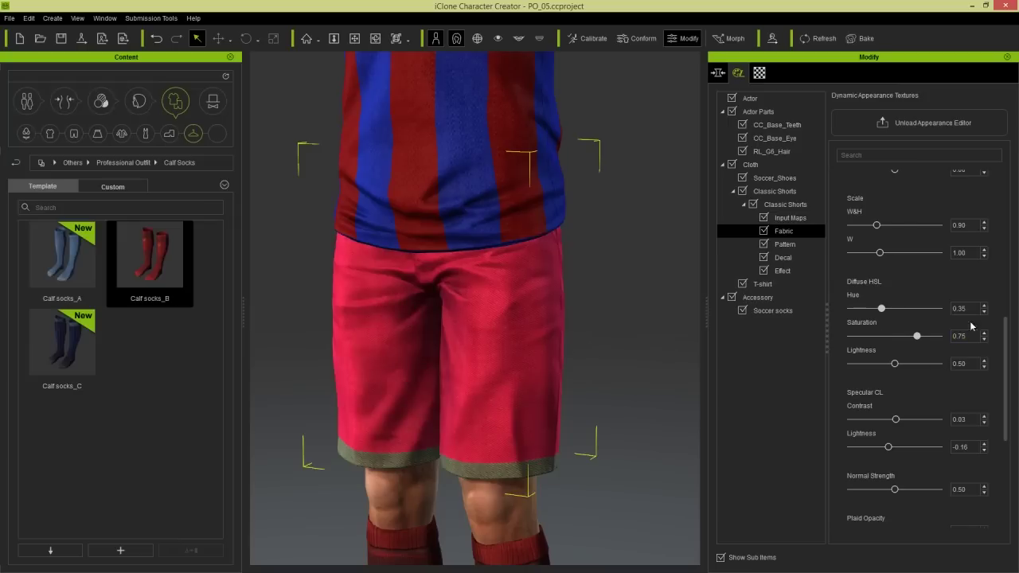
Make the base fabric Nylon with density 10, then collapse Base Fabric.
{"action": "left_click_drag", "start_coordinate": [1005, 345], "coordinate": [1005, 229]}
{"action": "left_click", "coordinate": [889, 320]}
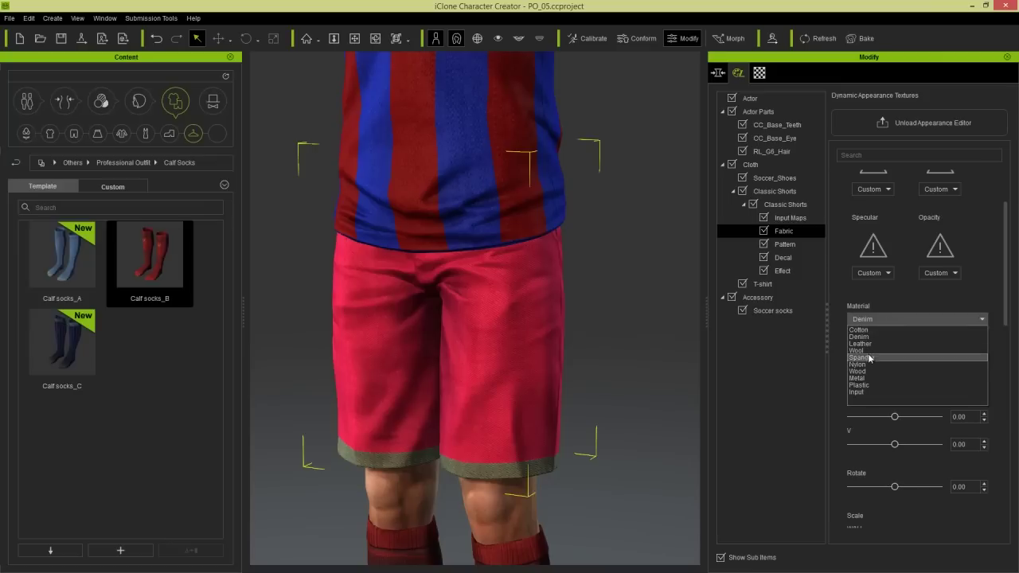
{"action": "key", "text": "Escape"}
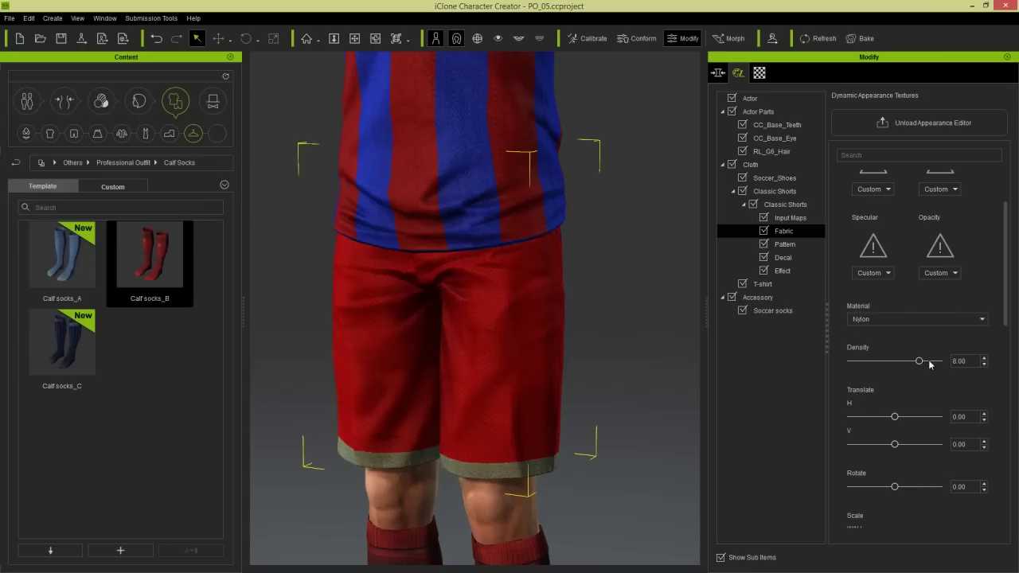
{"action": "scroll", "coordinate": [965, 364], "scroll_direction": "up", "scroll_amount": 2}
{"action": "left_click_drag", "start_coordinate": [1007, 298], "coordinate": [1007, 231]}
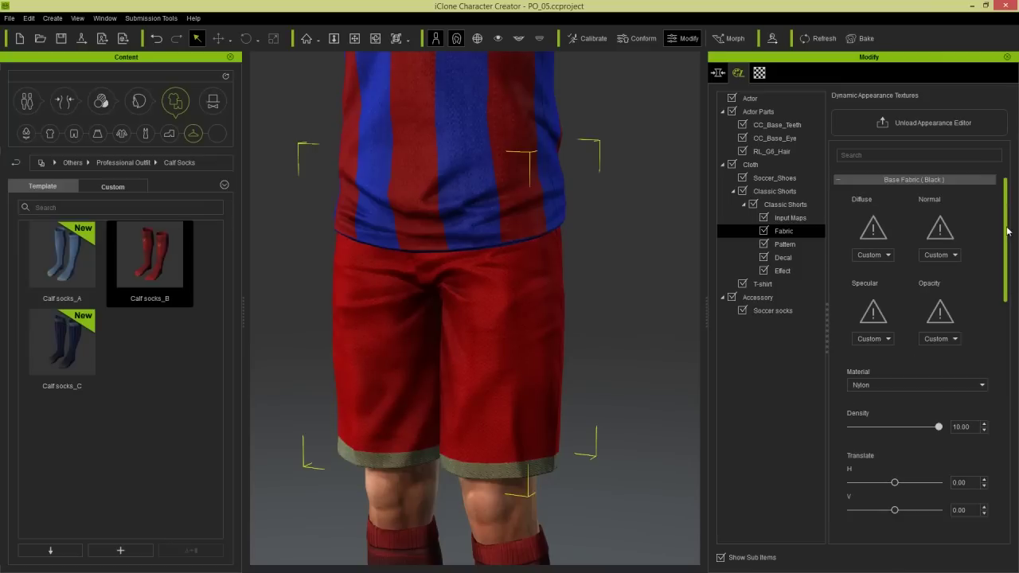
{"action": "left_click", "coordinate": [915, 180]}
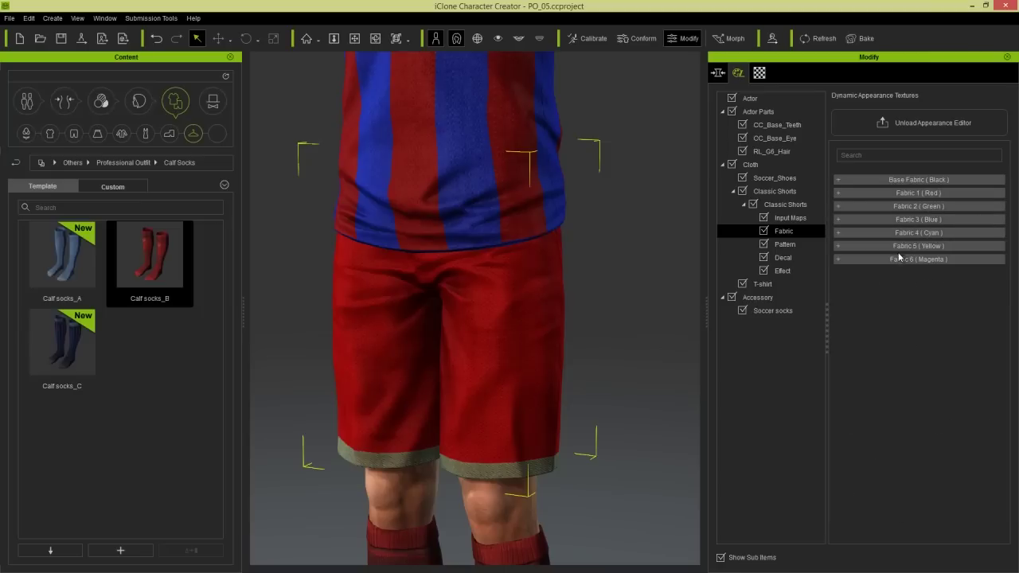
Set the hem's Fabric 2 (Green) material to Nylon.
{"action": "left_click", "coordinate": [907, 206]}
{"action": "scroll", "coordinate": [1003, 223], "scroll_direction": "down", "scroll_amount": 2}
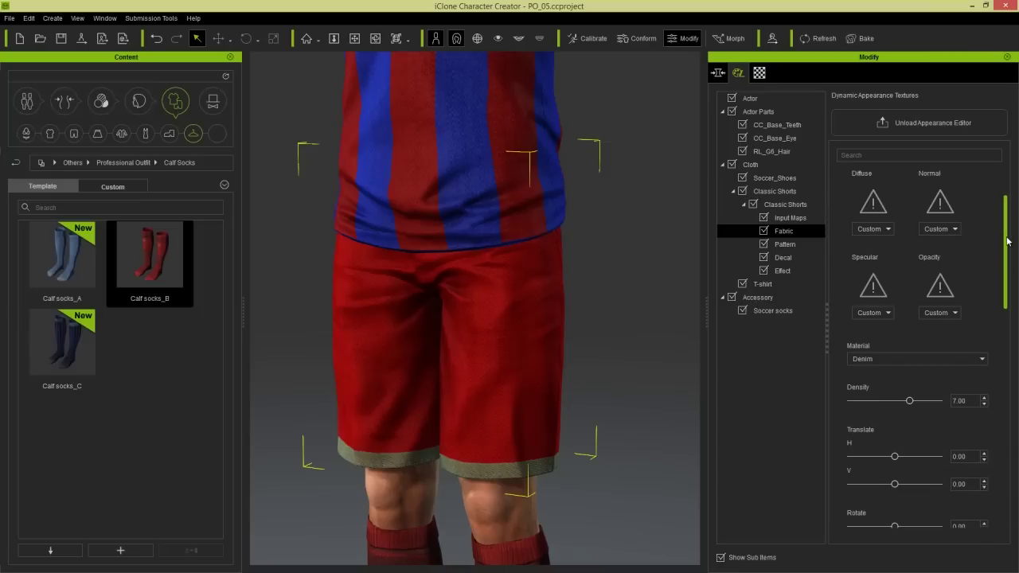
{"action": "left_click", "coordinate": [905, 359]}
{"action": "left_click", "coordinate": [858, 404]}
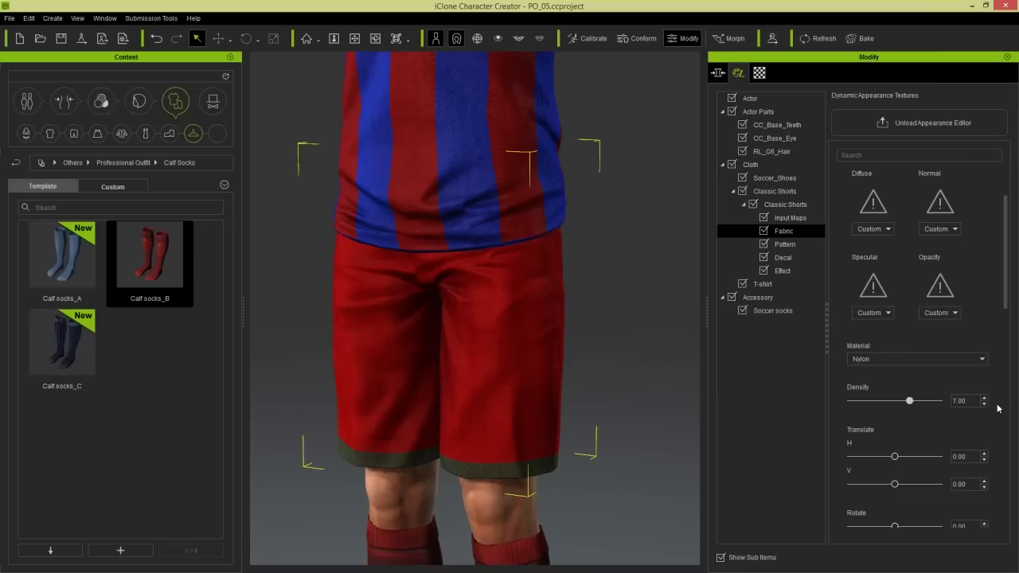
Give the hem Hue 0.35, Saturation 0.75 and Lightness 0.50, turning it red.
{"action": "scroll", "coordinate": [1005, 291], "scroll_direction": "down", "scroll_amount": 10}
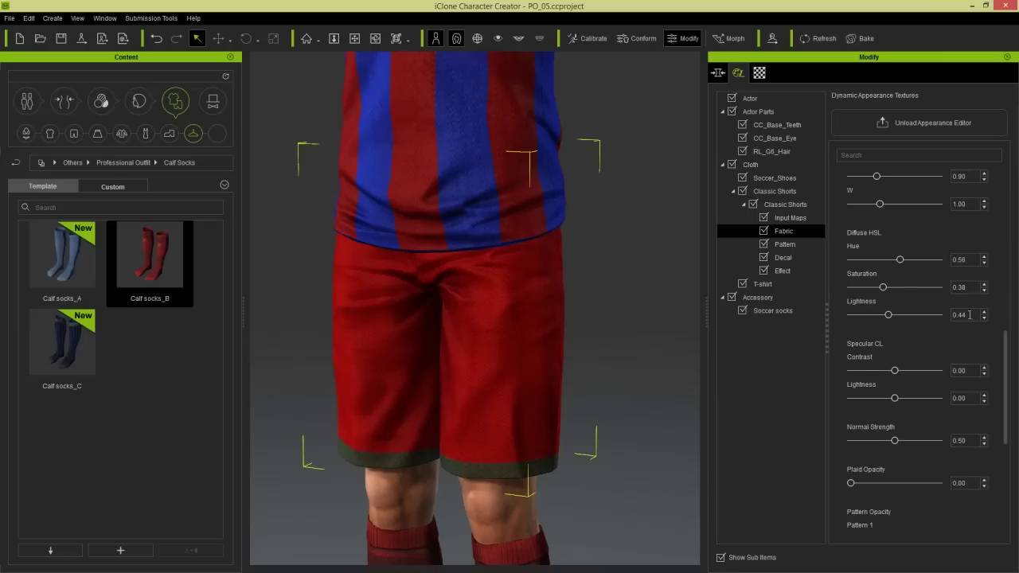
{"action": "left_click", "coordinate": [970, 262]}
{"action": "type", "text": "0"}
{"action": "key", "text": "Return"}
{"action": "double_click", "coordinate": [971, 288]}
{"action": "type", "text": "0"}
{"action": "key", "text": "Return"}
{"action": "double_click", "coordinate": [972, 315]}
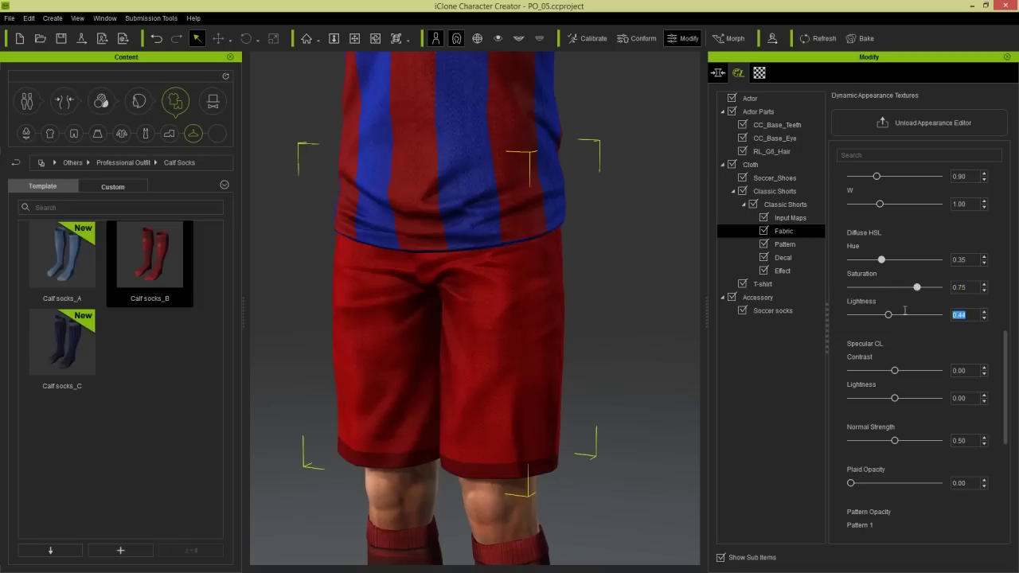
{"action": "type", "text": "0.5"}
{"action": "key", "text": "Return"}
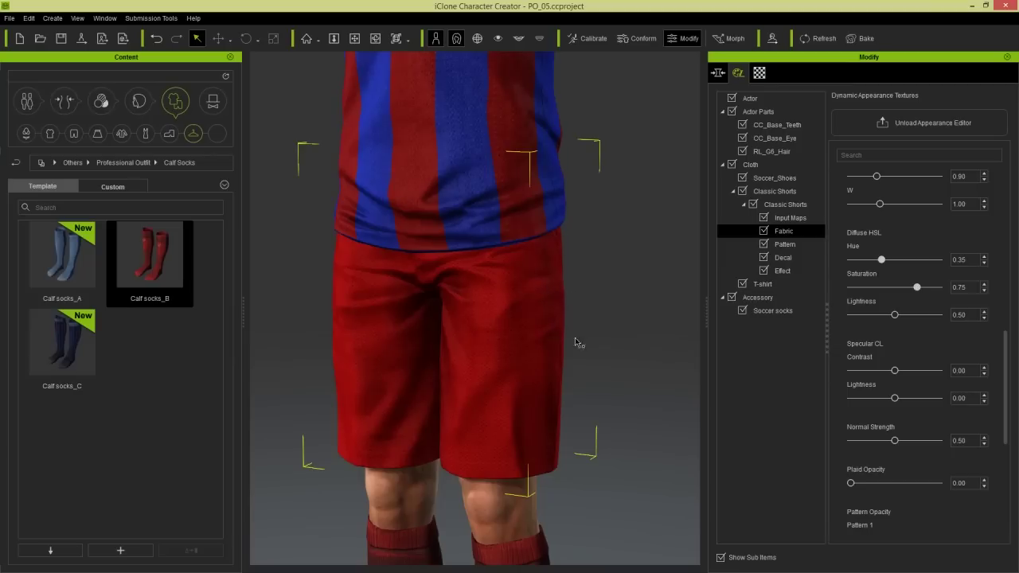
Inspect the player from the side in iClone 6 Pro, then return to Character Creator.
{"action": "middle_click_drag", "start_coordinate": [530, 442], "coordinate": [543, 145]}
{"action": "scroll", "coordinate": [541, 137], "scroll_direction": "down", "scroll_amount": 3}
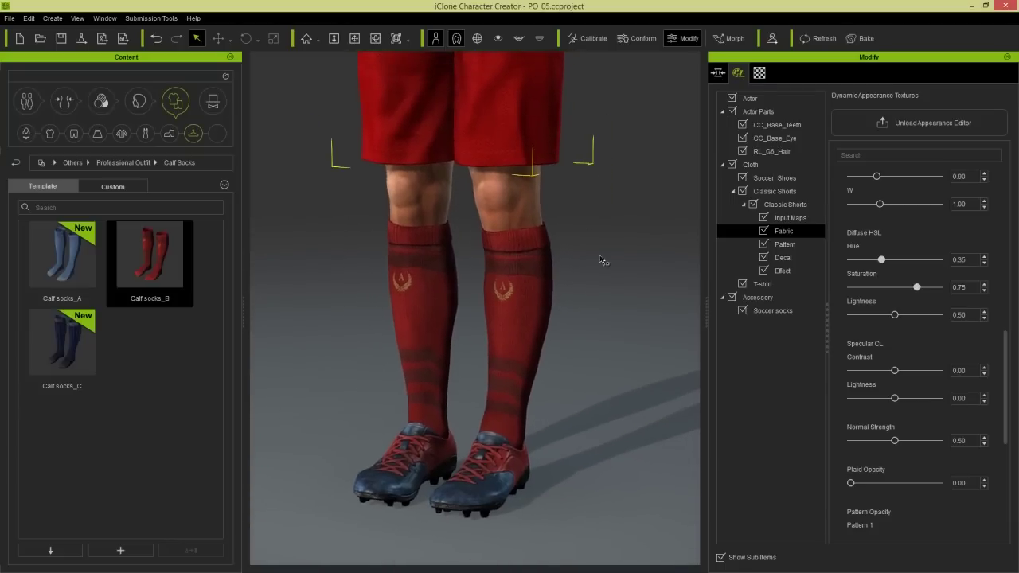
{"action": "scroll", "coordinate": [546, 199], "scroll_direction": "down", "scroll_amount": 2}
{"action": "key", "text": "alt+Tab"}
{"action": "right_click_drag", "start_coordinate": [649, 374], "coordinate": [700, 373]}
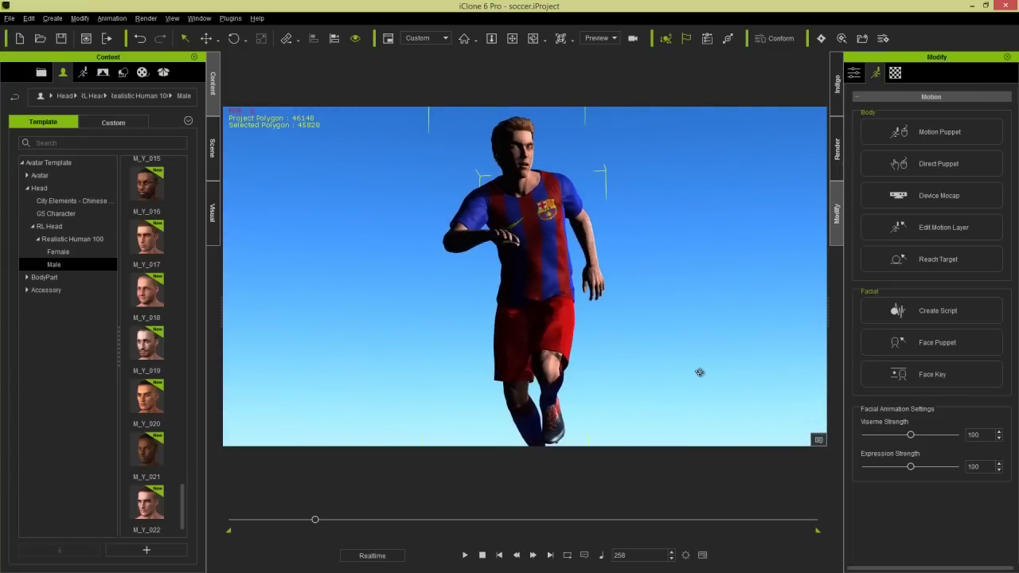
{"action": "key", "text": "alt+Tab"}
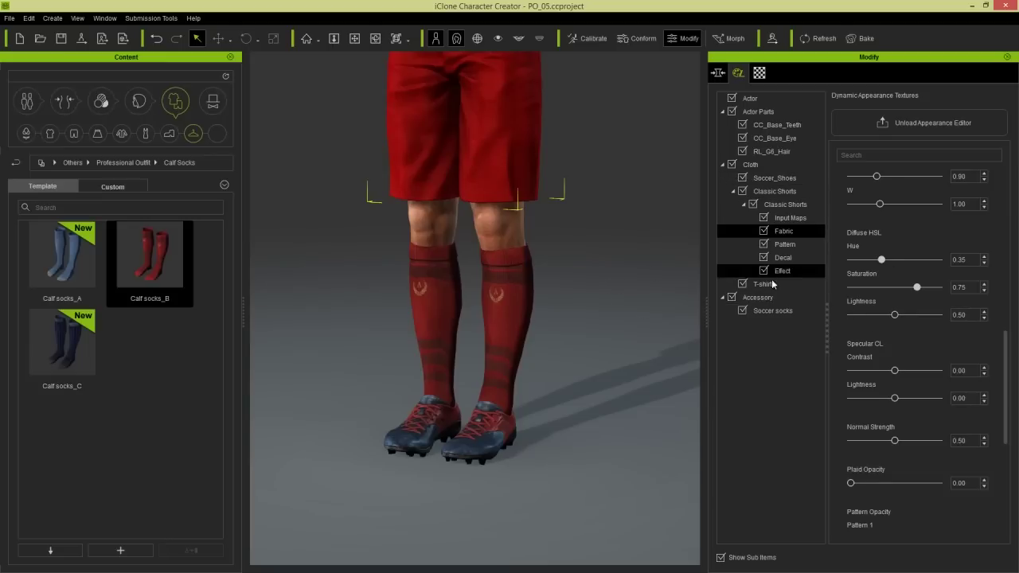
Select the soccer socks, preview and hide their RGB mask, then list their Fabric channels.
{"action": "left_click", "coordinate": [771, 310]}
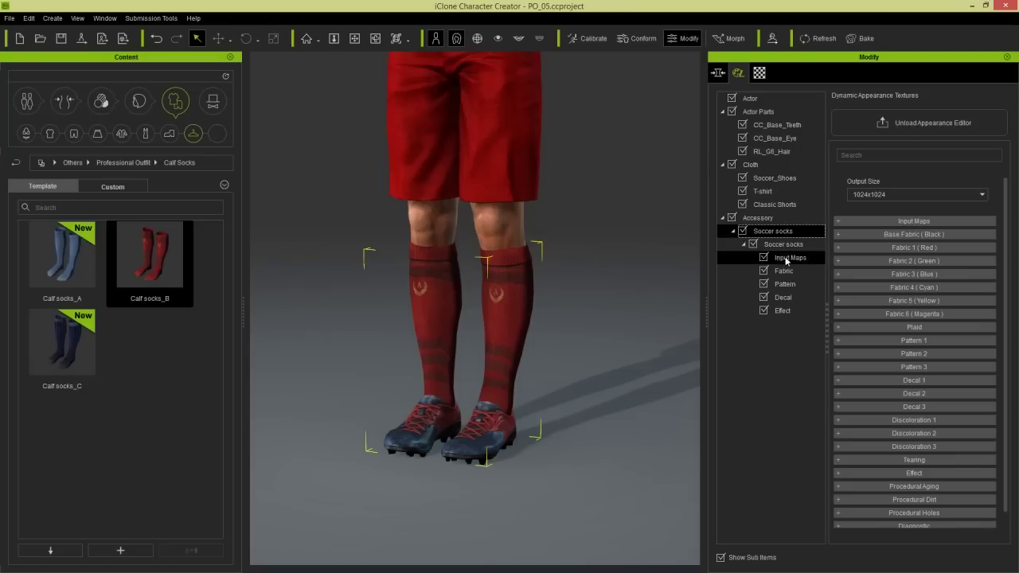
{"action": "left_click", "coordinate": [786, 260]}
{"action": "left_click", "coordinate": [868, 192]}
{"action": "left_click", "coordinate": [851, 209]}
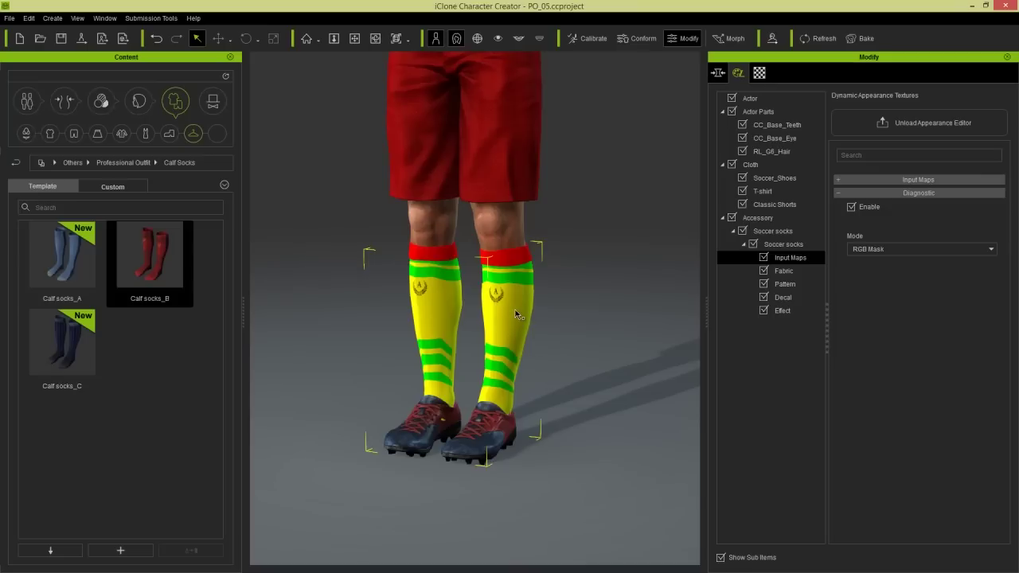
{"action": "left_click", "coordinate": [851, 207]}
{"action": "left_click", "coordinate": [783, 271]}
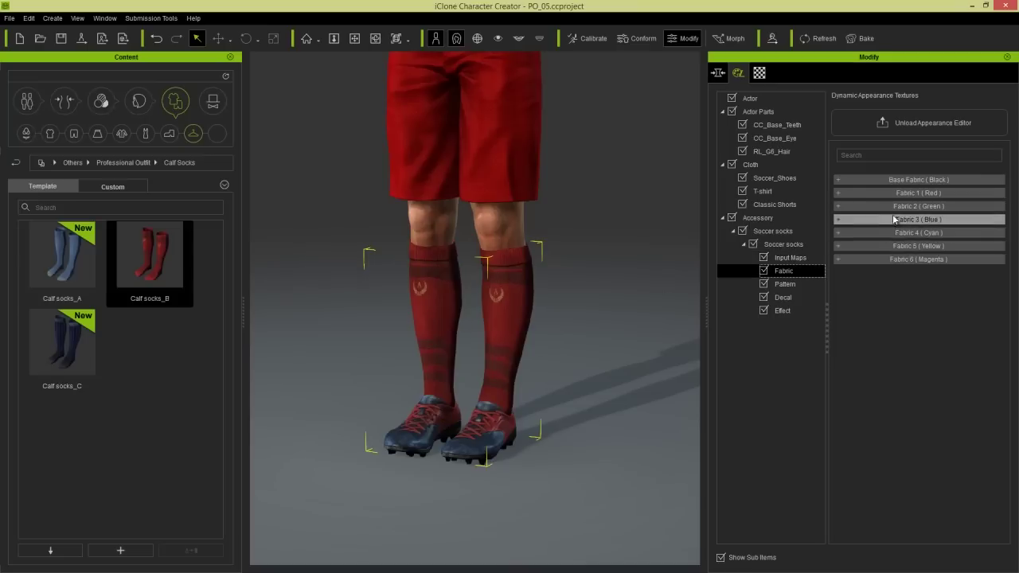
Expand the socks' Fabric 5 (Yellow) channel and turn the view to face the socks.
{"action": "left_click", "coordinate": [891, 248]}
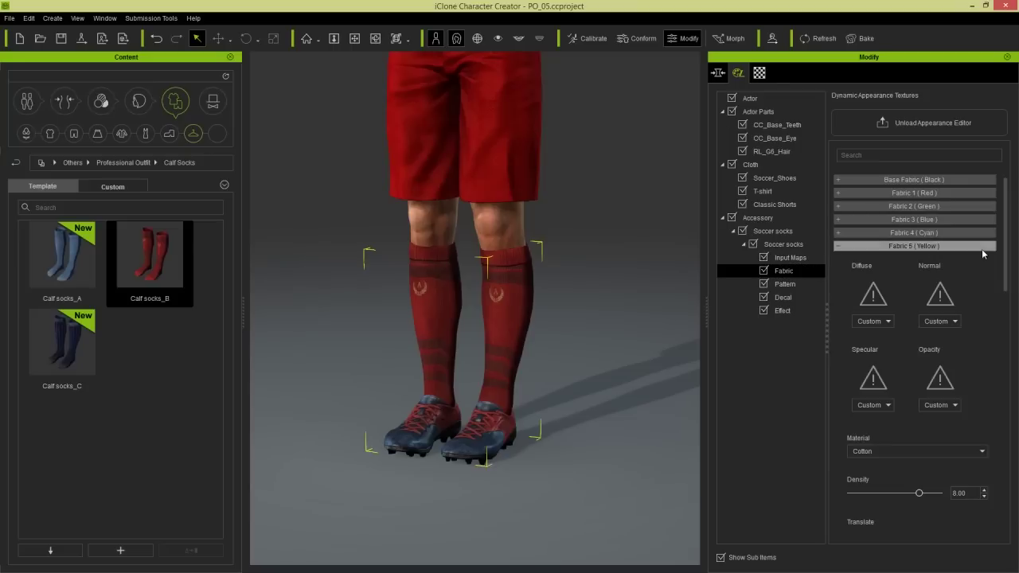
{"action": "left_click_drag", "start_coordinate": [1006, 243], "coordinate": [1006, 291]}
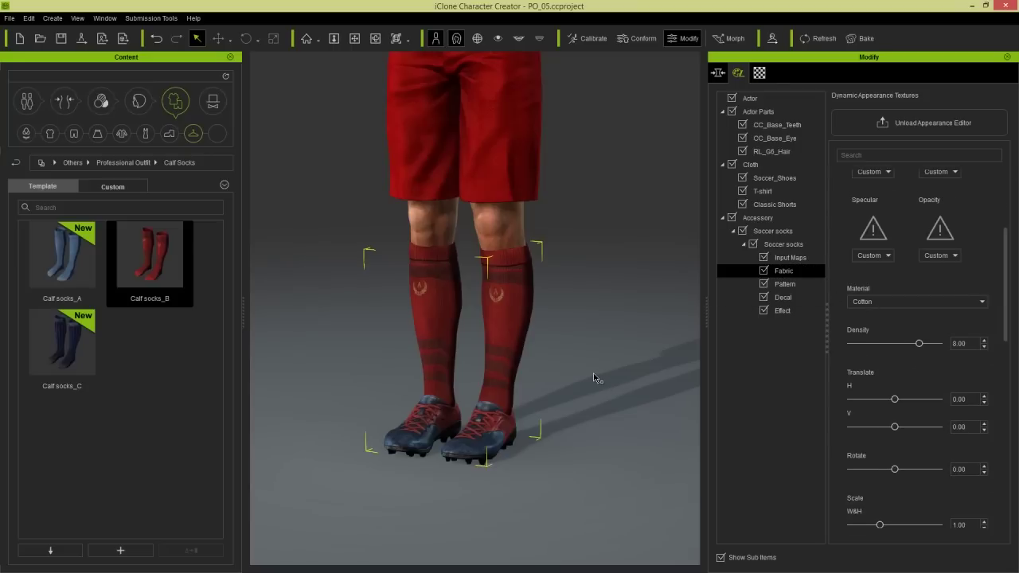
{"action": "scroll", "coordinate": [574, 327], "scroll_direction": "up", "scroll_amount": 5}
{"action": "scroll", "coordinate": [575, 328], "scroll_direction": "up", "scroll_amount": 2}
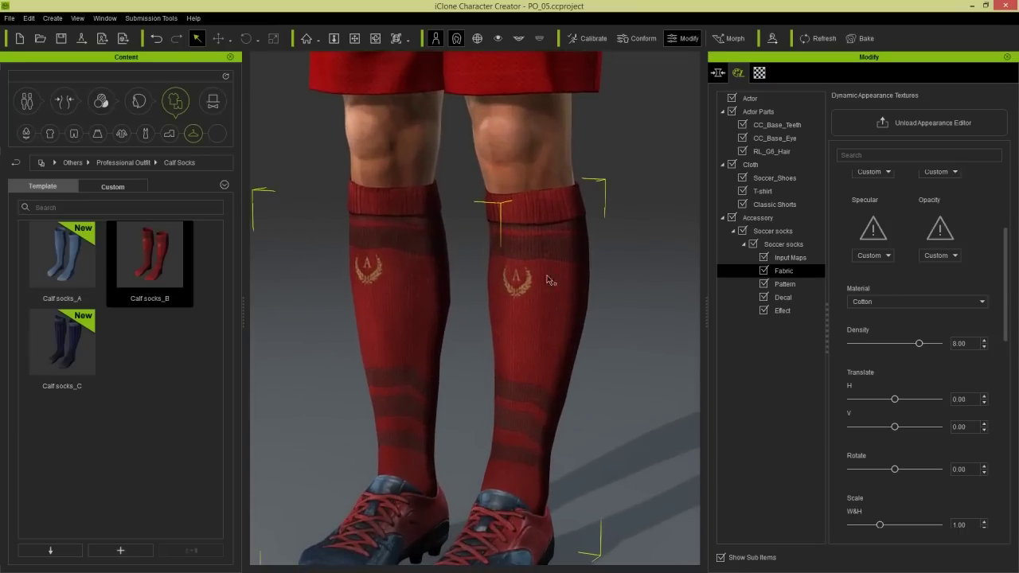
{"action": "right_click_drag", "start_coordinate": [609, 343], "coordinate": [525, 374]}
{"action": "middle_click_drag", "start_coordinate": [526, 263], "coordinate": [586, 273]}
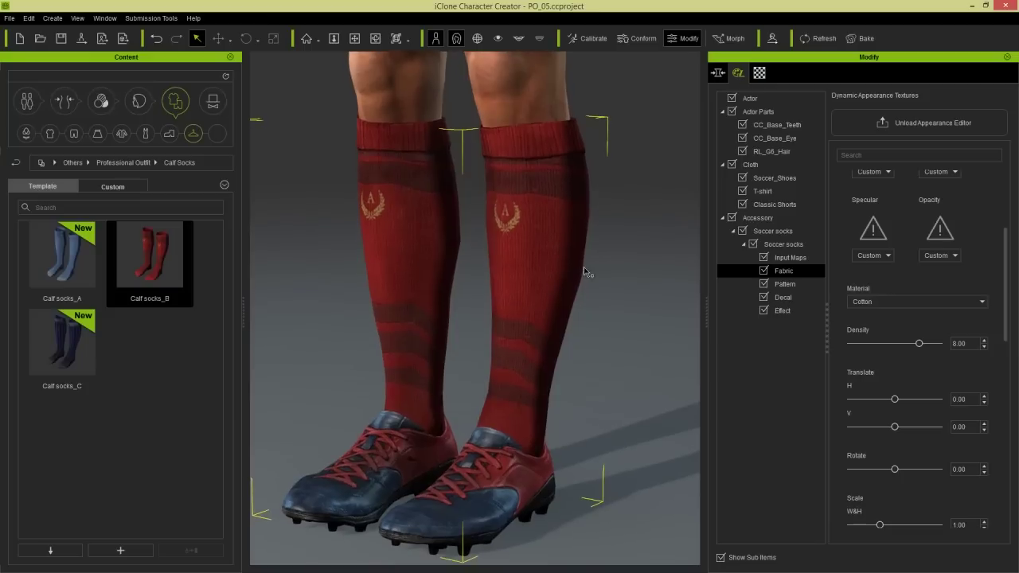
{"action": "scroll", "coordinate": [1007, 285], "scroll_direction": "down", "scroll_amount": 10}
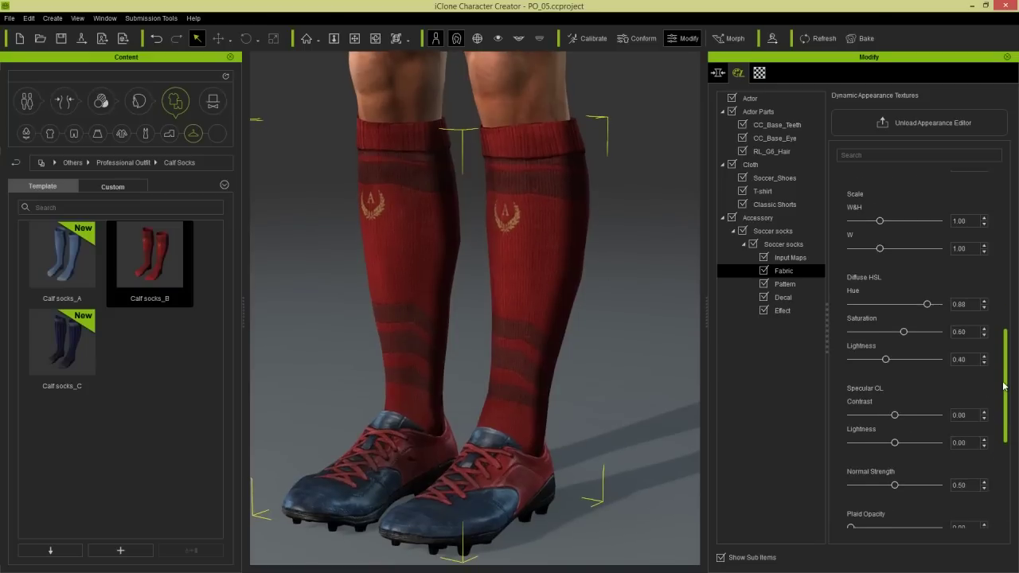
Set the yellow channel to Hue 0.56, Saturation 0.65 and Lightness 0.51.
{"action": "left_click_drag", "start_coordinate": [973, 333], "coordinate": [940, 337]}
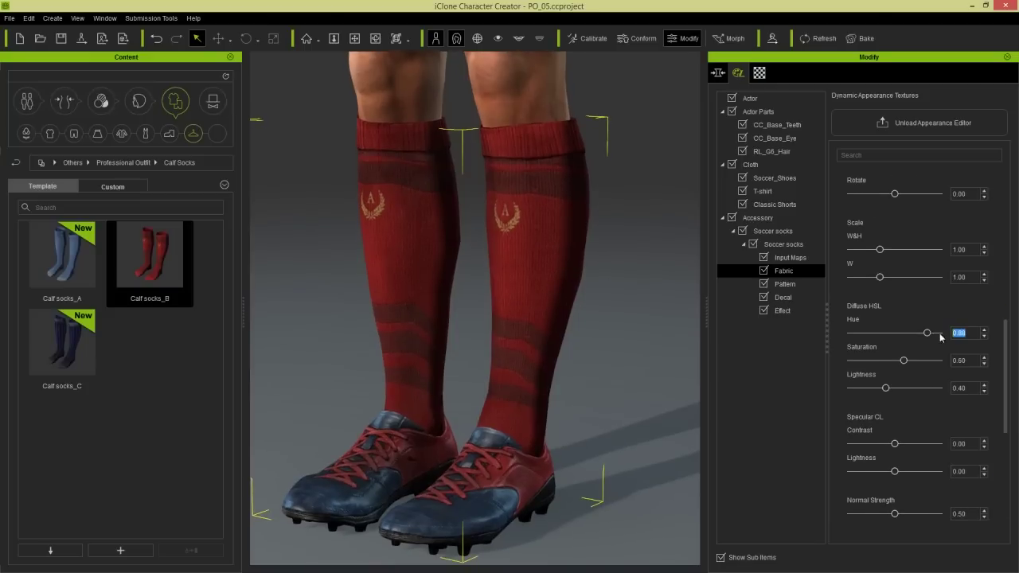
{"action": "type", "text": "0"}
{"action": "key", "text": "Tab"}
{"action": "type", "text": "0.65"}
{"action": "key", "text": "Return"}
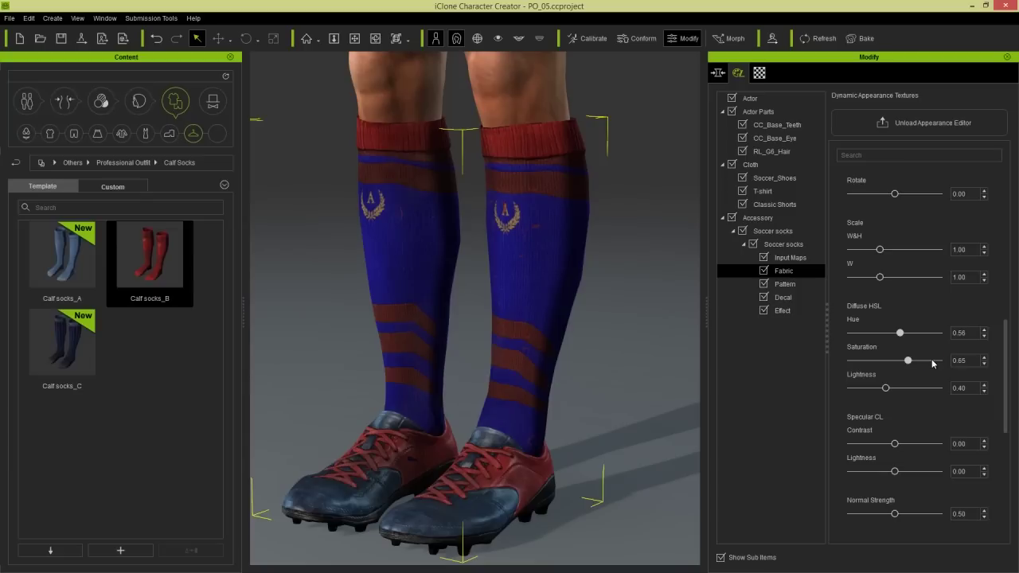
{"action": "double_click", "coordinate": [968, 388]}
{"action": "type", "text": "0.51"}
{"action": "key", "text": "Return"}
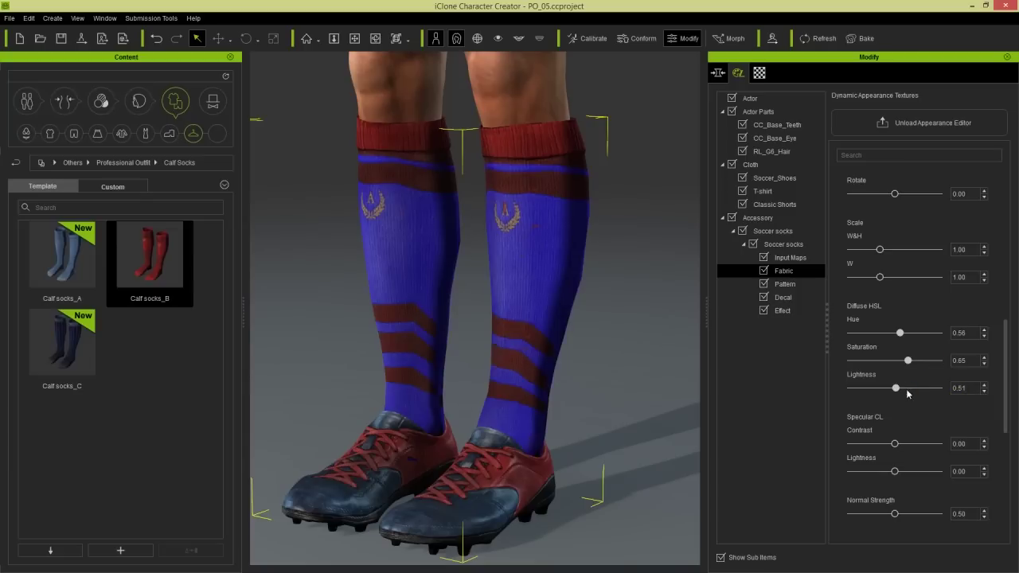
{"action": "scroll", "coordinate": [553, 236], "scroll_direction": "down", "scroll_amount": 5}
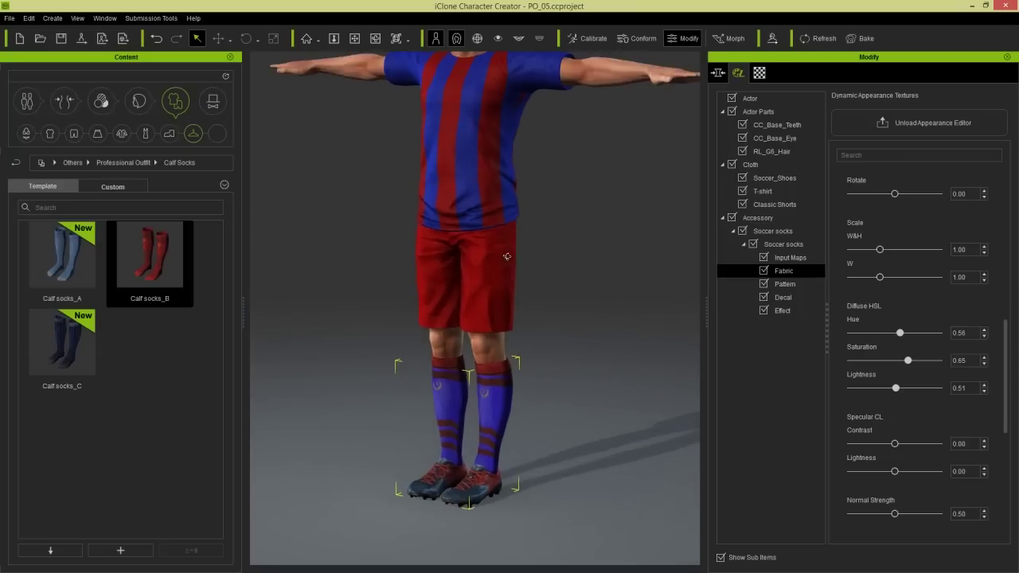
Frame the full character, open the T-shirt's Appearance Editor and expand its Decal 1 settings.
{"action": "middle_click_drag", "start_coordinate": [530, 154], "coordinate": [527, 350]}
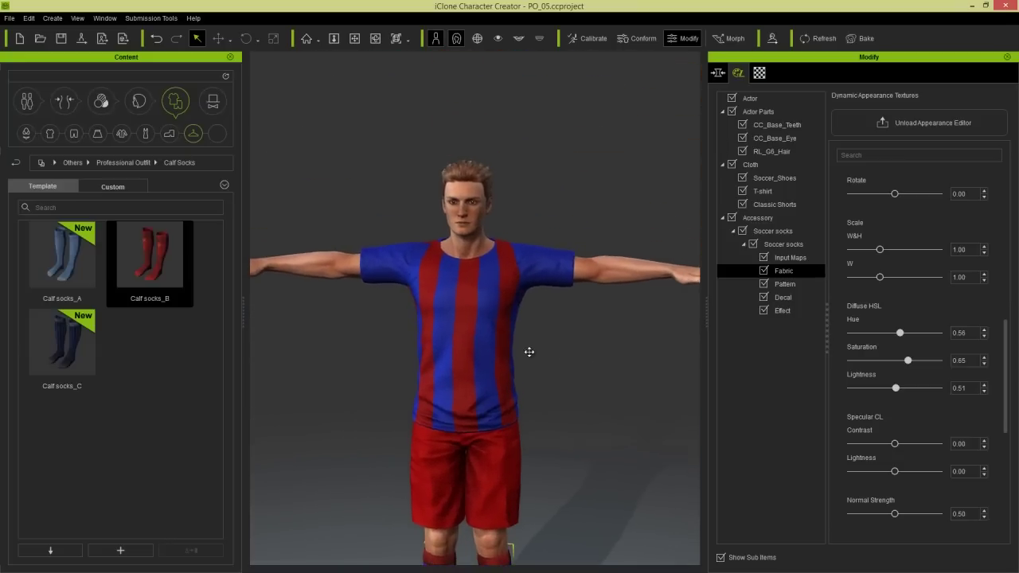
{"action": "scroll", "coordinate": [528, 350], "scroll_direction": "up", "scroll_amount": 5}
{"action": "middle_click_drag", "start_coordinate": [512, 282], "coordinate": [515, 345]}
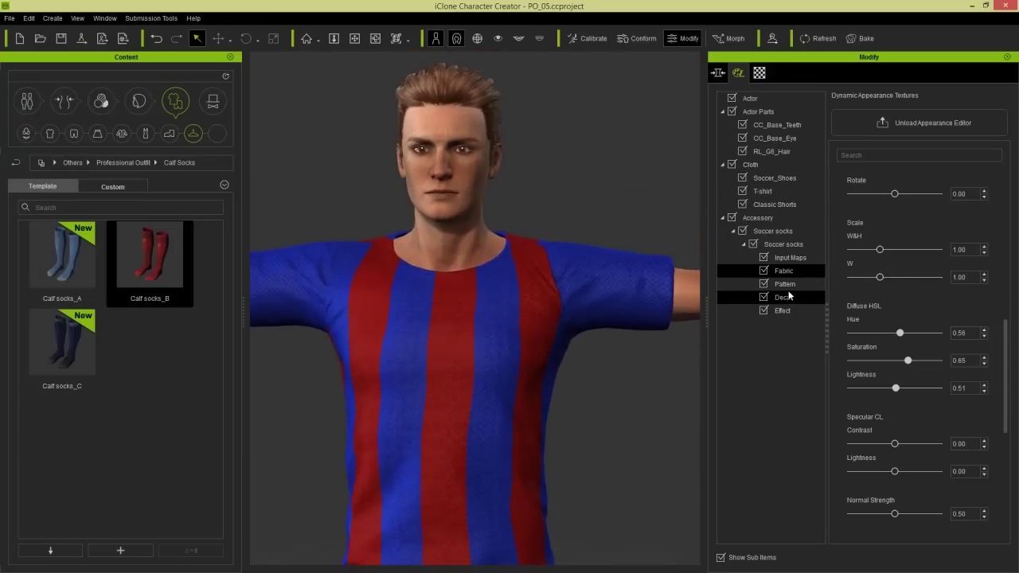
{"action": "left_click", "coordinate": [796, 192]}
{"action": "left_click", "coordinate": [908, 124]}
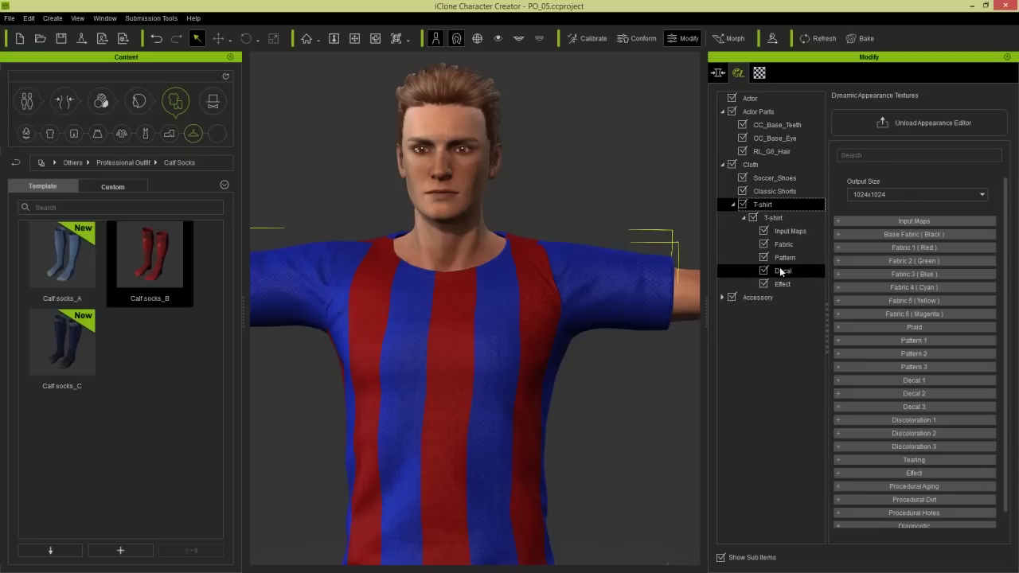
{"action": "left_click", "coordinate": [780, 269]}
{"action": "left_click", "coordinate": [887, 181]}
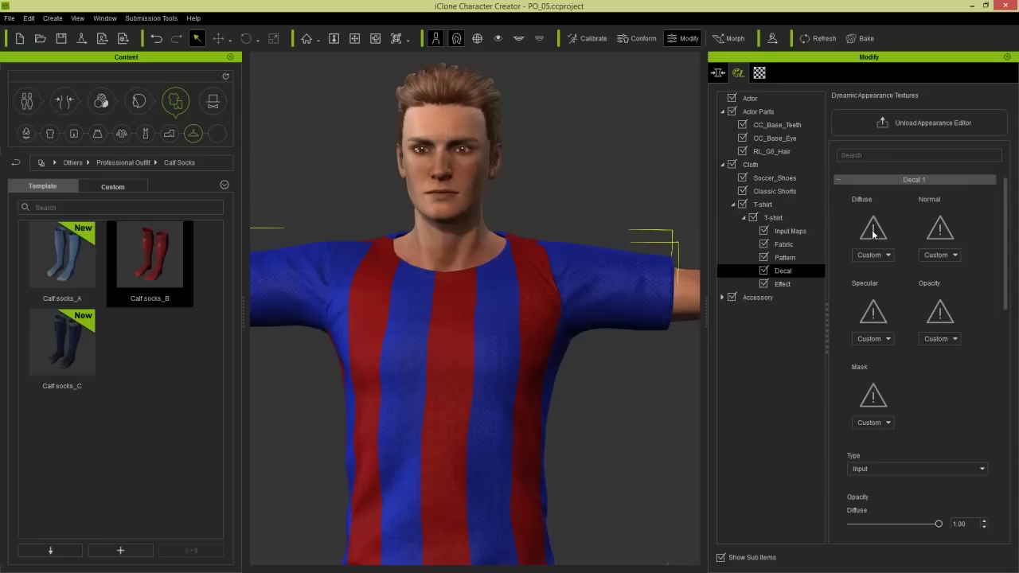
Load Texture > Logo > FC_Barcelona as Decal 1's diffuse image and reset its Diffuse HSL.
{"action": "left_click", "coordinate": [873, 230]}
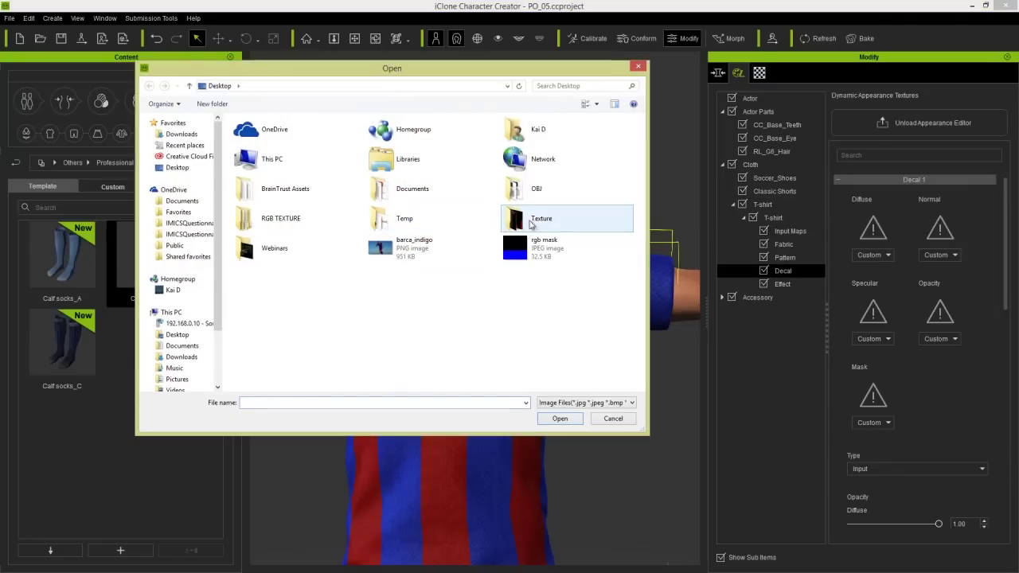
{"action": "double_click", "coordinate": [531, 222]}
{"action": "double_click", "coordinate": [259, 148]}
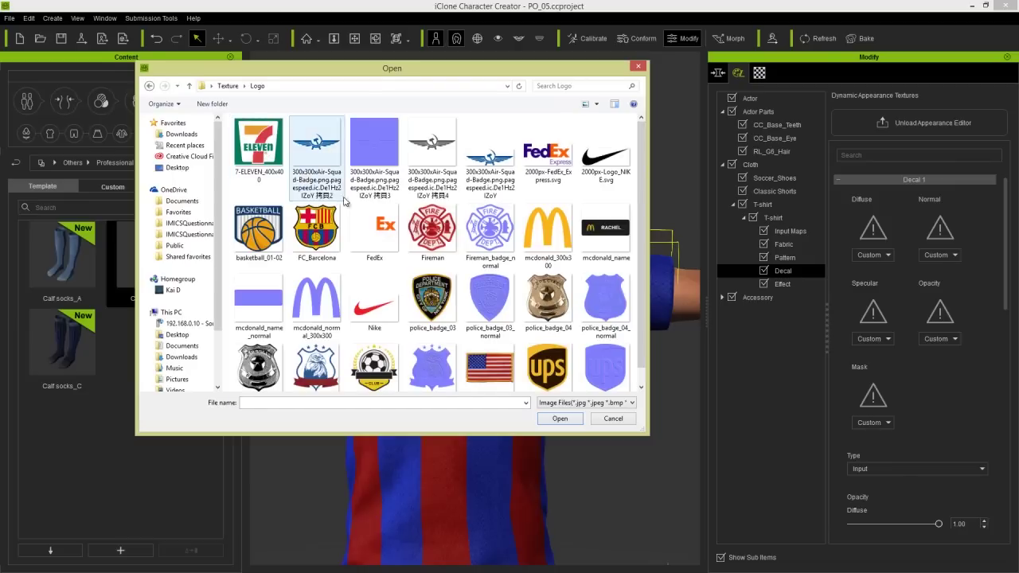
{"action": "double_click", "coordinate": [325, 230]}
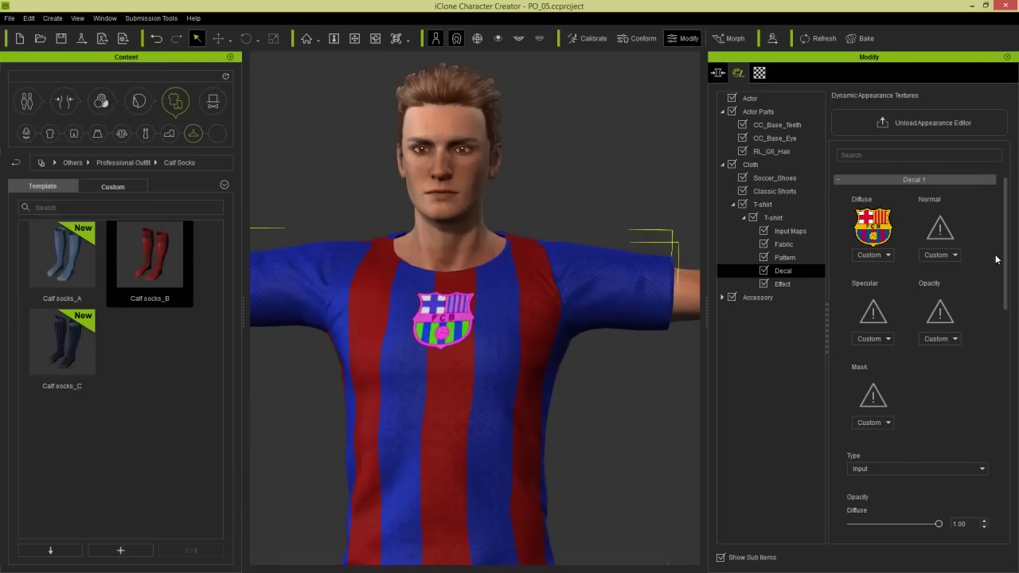
{"action": "left_click_drag", "start_coordinate": [1006, 254], "coordinate": [1014, 465]}
{"action": "scroll", "coordinate": [923, 398], "scroll_direction": "up", "scroll_amount": 2}
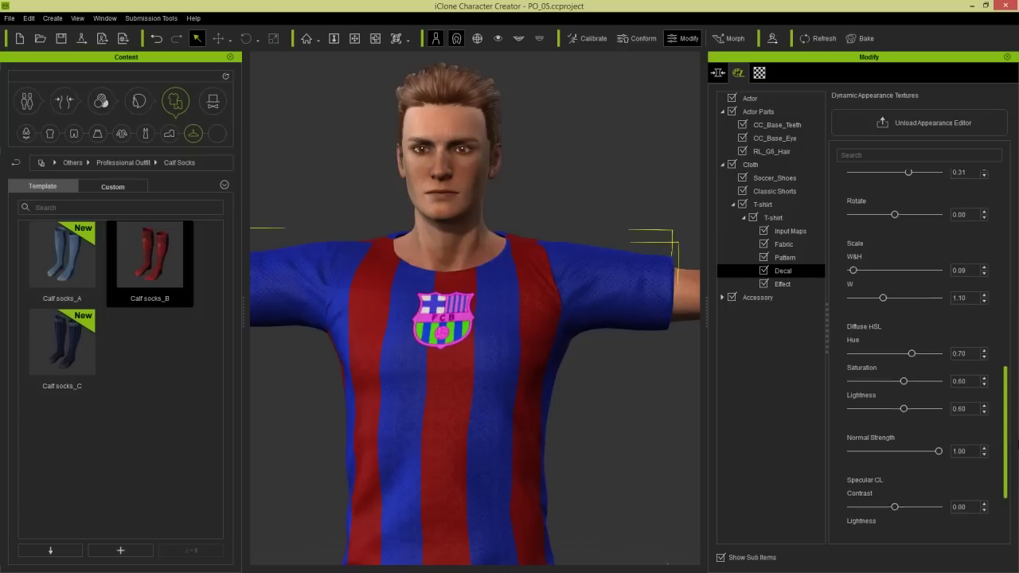
{"action": "double_click", "coordinate": [861, 328]}
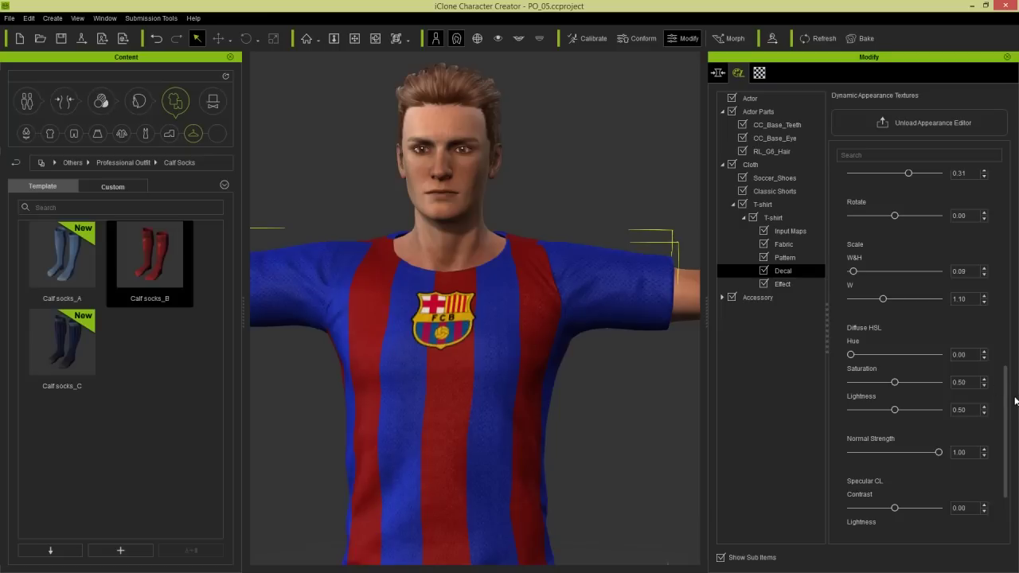
Set the crest's Translate X to -0.34, placing it on the left chest.
{"action": "left_click_drag", "start_coordinate": [1007, 400], "coordinate": [1007, 336]}
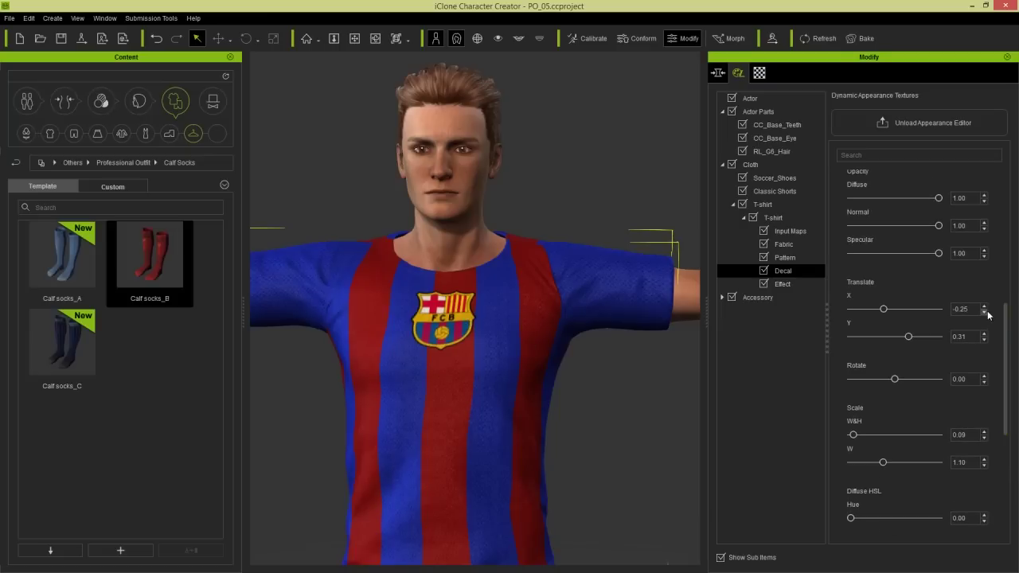
{"action": "left_click", "coordinate": [985, 310]}
{"action": "type", "text": "0.34"}
{"action": "key", "text": "Return"}
{"action": "key", "text": "ctrl+a"}
{"action": "key", "text": "BackSpace"}
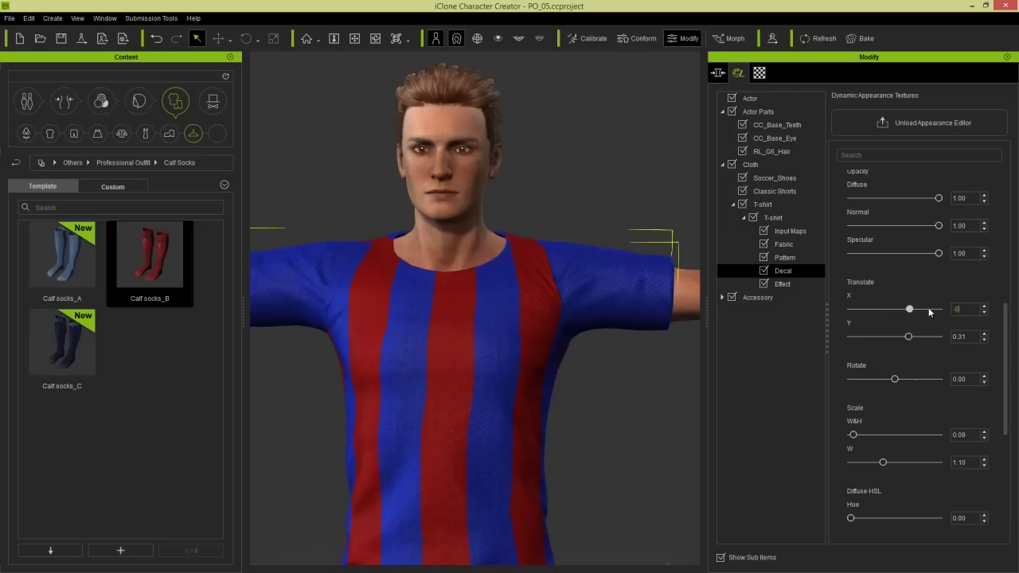
{"action": "key", "text": "Return"}
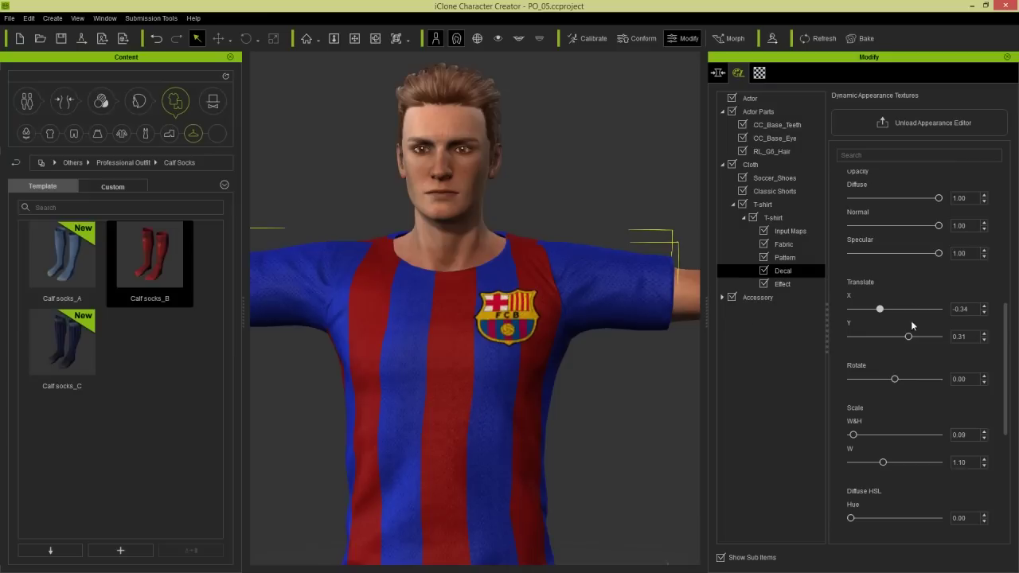
{"action": "left_click_drag", "start_coordinate": [1006, 327], "coordinate": [947, 187]}
Load the Nike logo from Texture > Logo as Decal 2's diffuse image and check it.
{"action": "left_click", "coordinate": [890, 180]}
{"action": "left_click", "coordinate": [892, 193]}
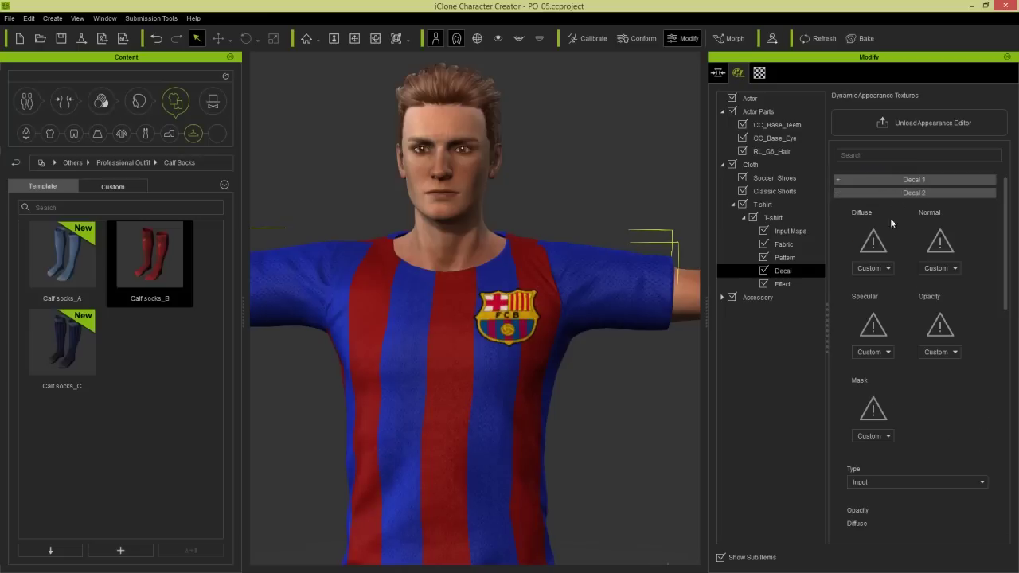
{"action": "left_click", "coordinate": [878, 241]}
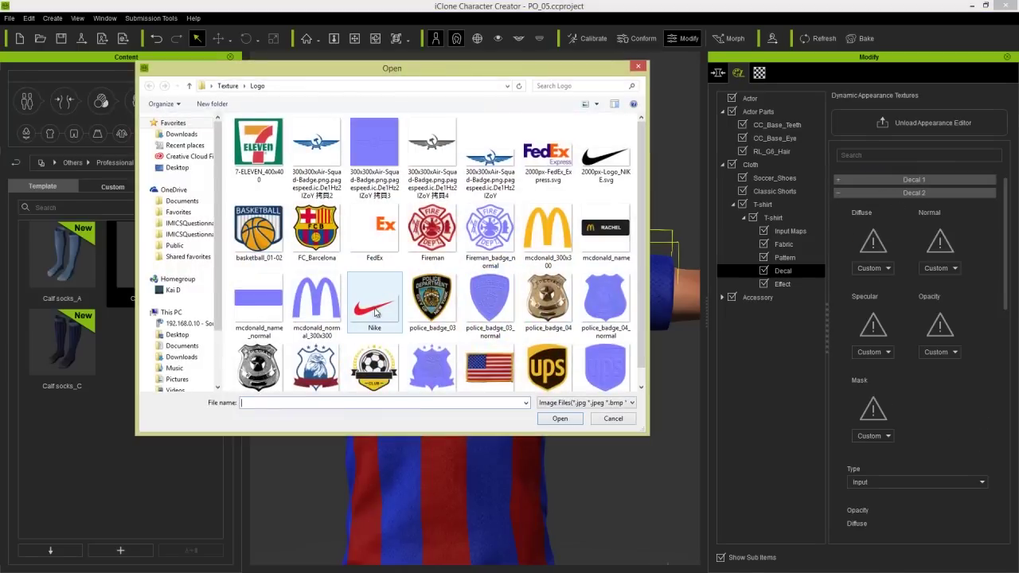
{"action": "double_click", "coordinate": [368, 307]}
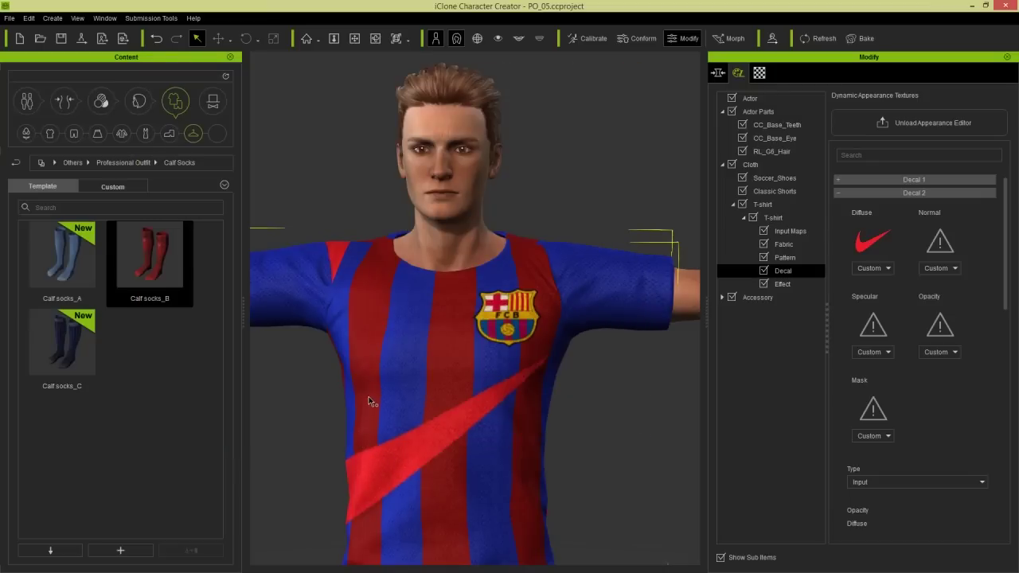
{"action": "key", "text": "f"}
{"action": "right_click_drag", "start_coordinate": [354, 420], "coordinate": [476, 401]}
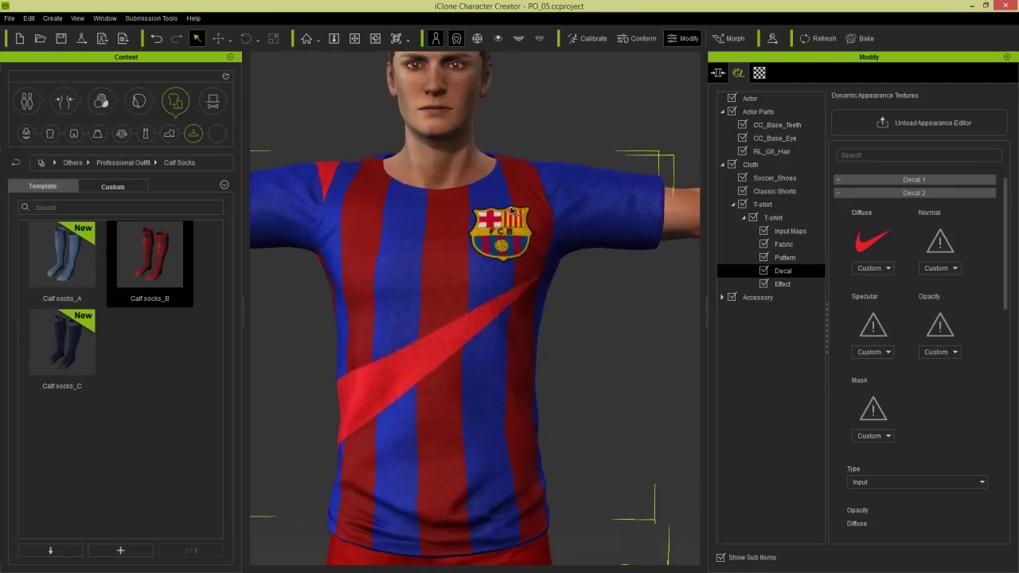
{"action": "left_click_drag", "start_coordinate": [1006, 255], "coordinate": [1003, 380]}
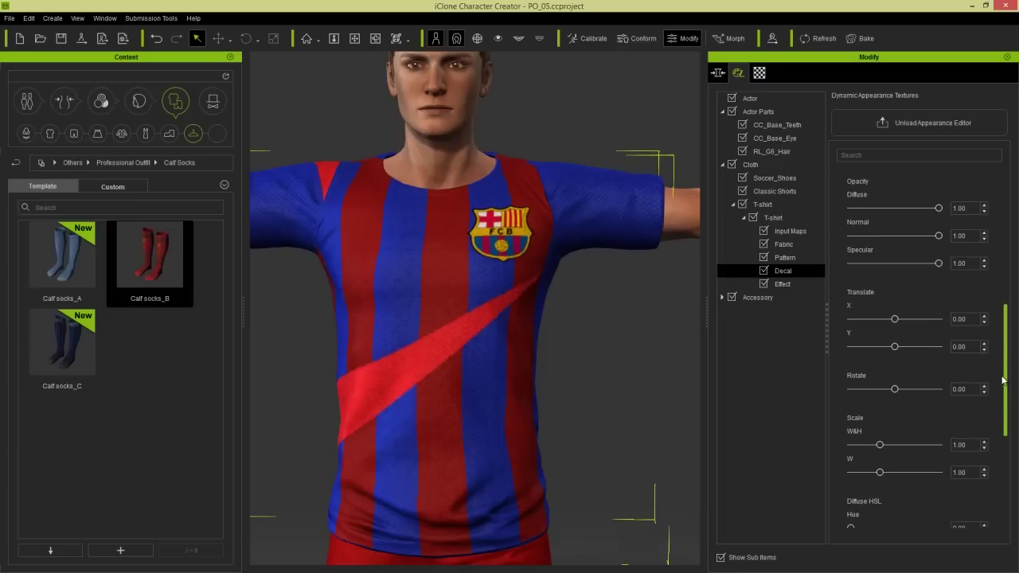
Shrink the swoosh decal to Scale W&H 0.1 with width 1.5.
{"action": "left_click_drag", "start_coordinate": [1006, 374], "coordinate": [1006, 404]}
{"action": "double_click", "coordinate": [954, 367]}
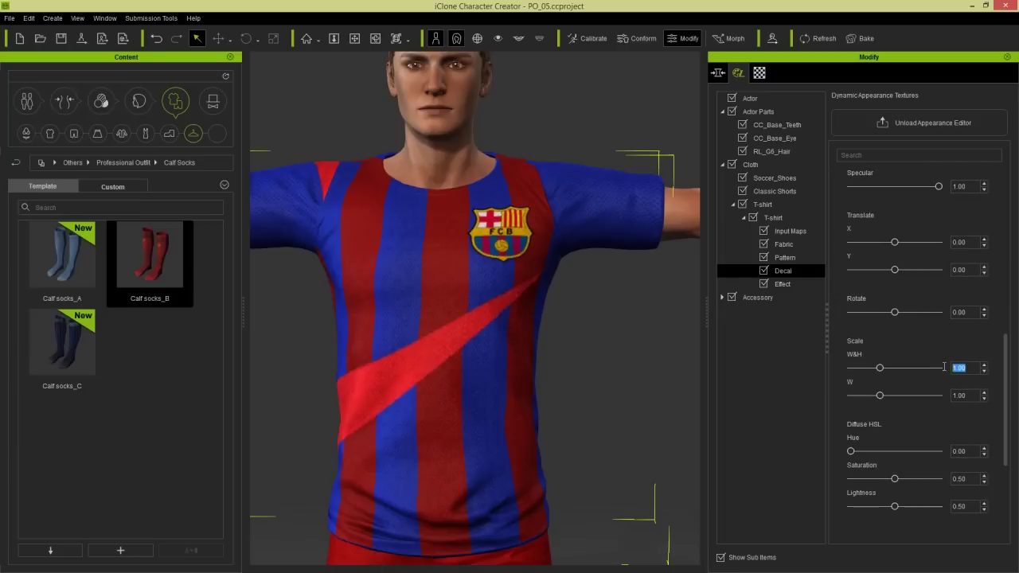
{"action": "type", "text": "0.1"}
{"action": "key", "text": "Return"}
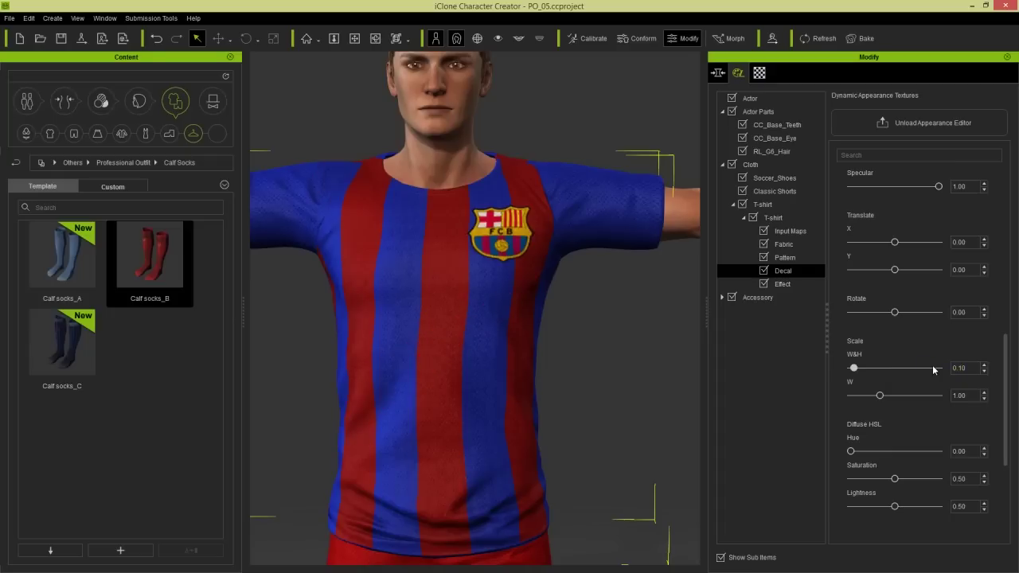
{"action": "type", "text": "1.5"}
{"action": "key", "text": "Return"}
Move the swoosh to Translate X -0.19 and Y 0.3 on the upper chest.
{"action": "left_click", "coordinate": [971, 238]}
{"action": "key", "text": "BackSpace"}
{"action": "type", "text": "-0.19"}
{"action": "key", "text": "Return"}
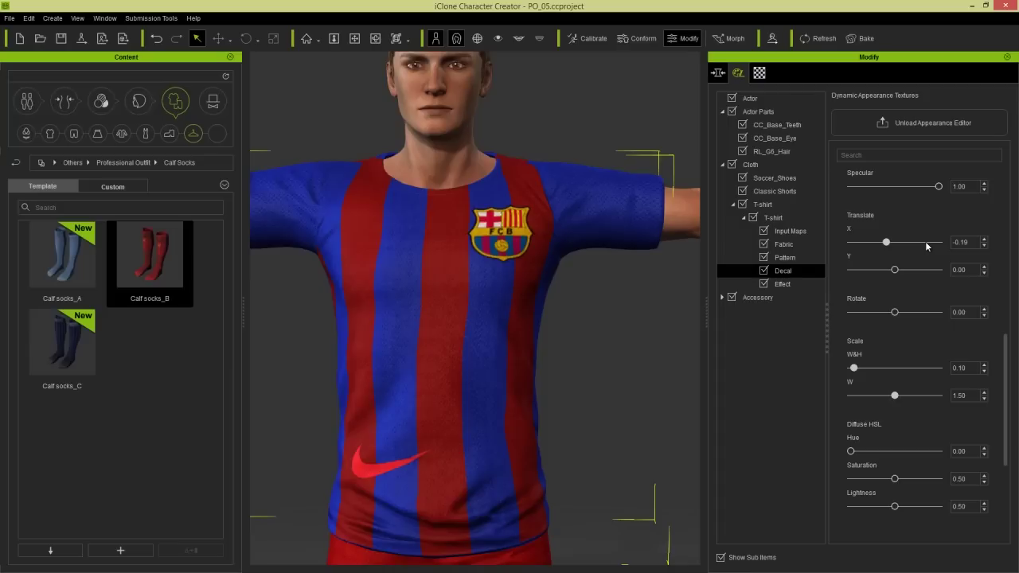
{"action": "left_click", "coordinate": [963, 270]}
{"action": "type", "text": "0.3"}
{"action": "key", "text": "Return"}
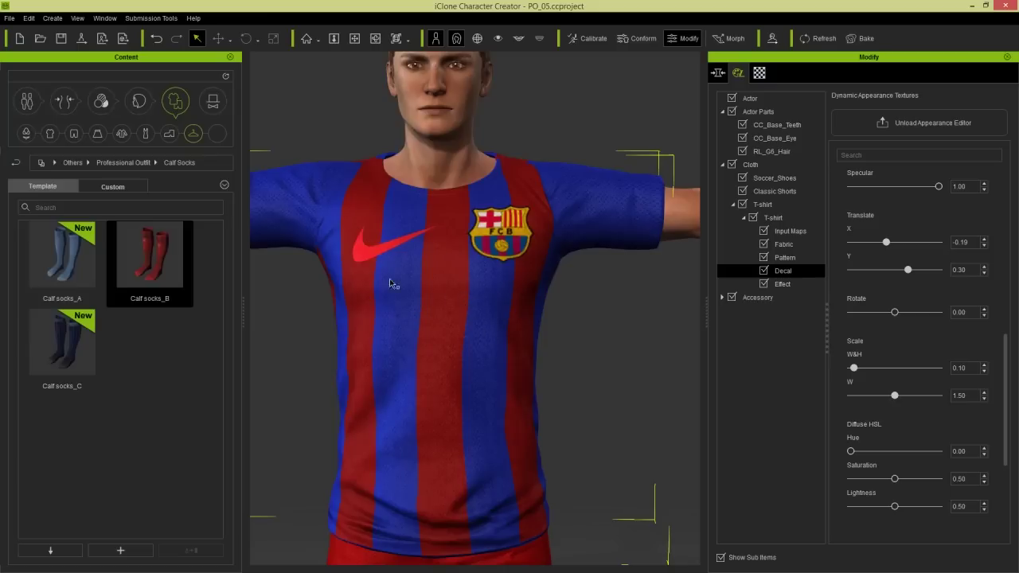
Shift the swoosh's Diffuse Hue from red to yellow (0.17).
{"action": "left_click_drag", "start_coordinate": [1007, 351], "coordinate": [971, 387]}
{"action": "mouse_move", "coordinate": [857, 337]}
{"action": "left_mouse_down"}
{"action": "mouse_move", "coordinate": [939, 343]}
{"action": "mouse_move", "coordinate": [867, 339]}
{"action": "left_mouse_up"}
{"action": "right_click", "coordinate": [940, 343]}
{"action": "left_click", "coordinate": [937, 343]}
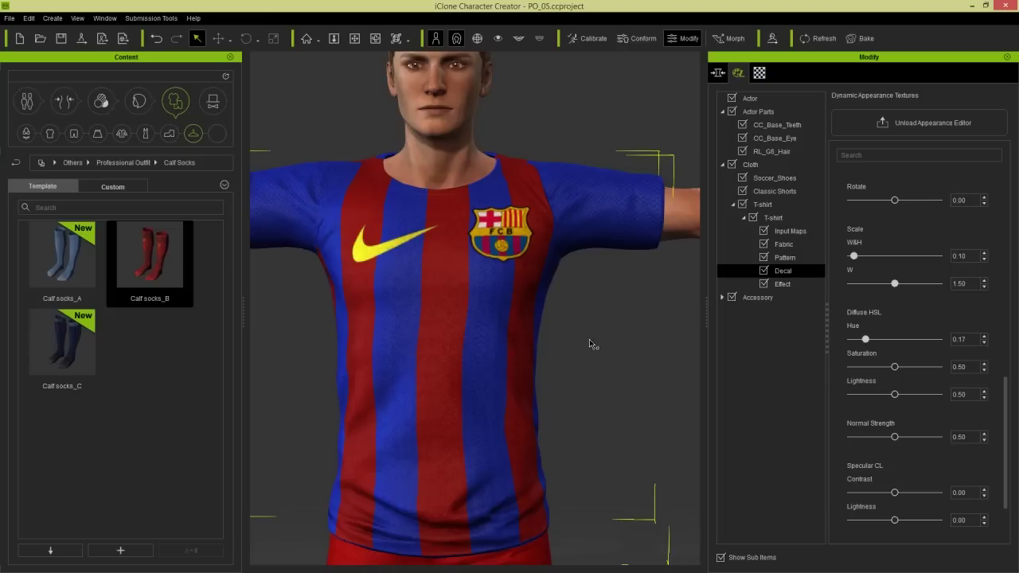
Frame the character, start Export iAvatar and set Skin_Body texture to 2048x2048.
{"action": "key", "text": "f"}
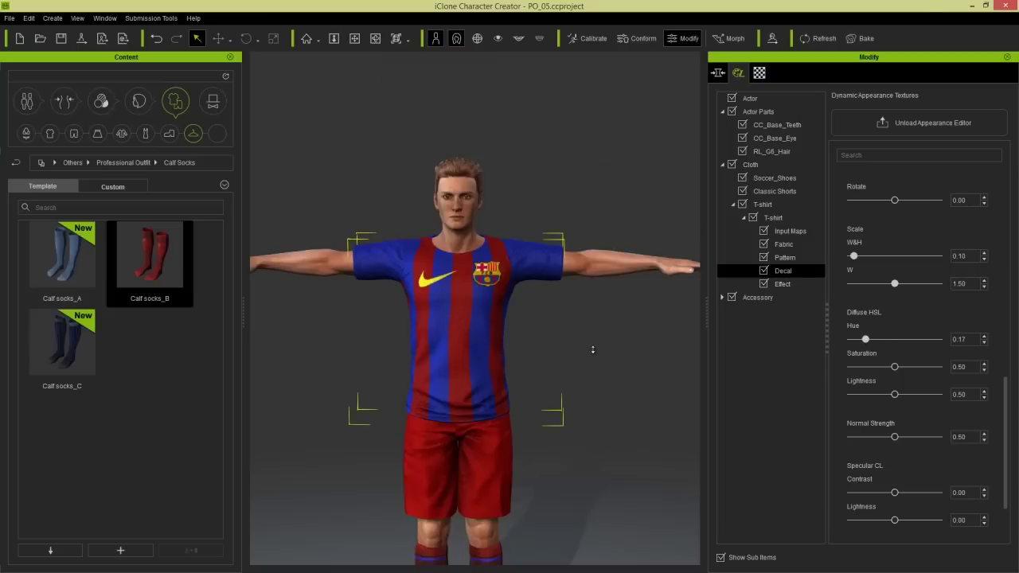
{"action": "right_click_drag", "start_coordinate": [557, 332], "coordinate": [505, 331]}
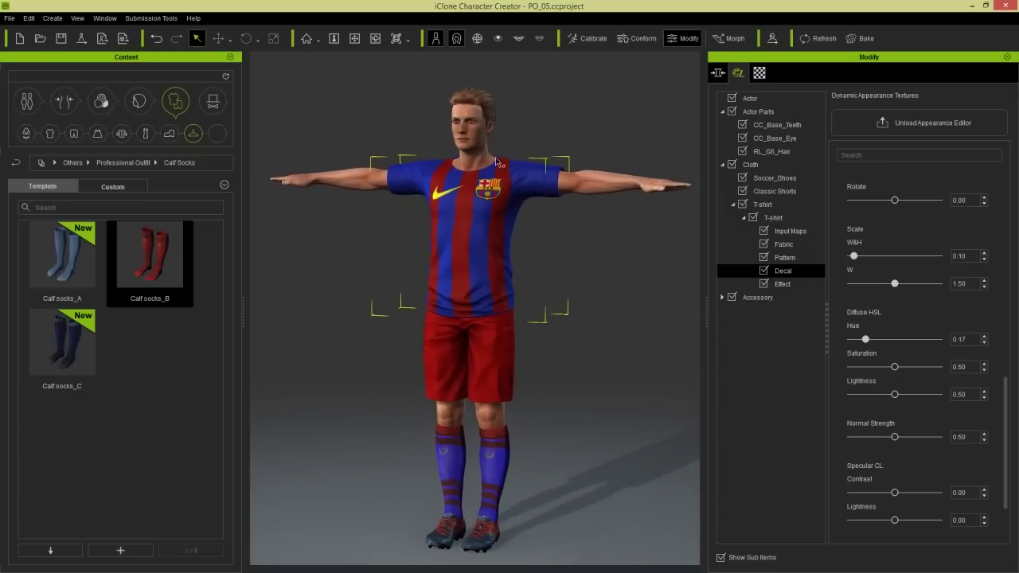
{"action": "left_click", "coordinate": [105, 39]}
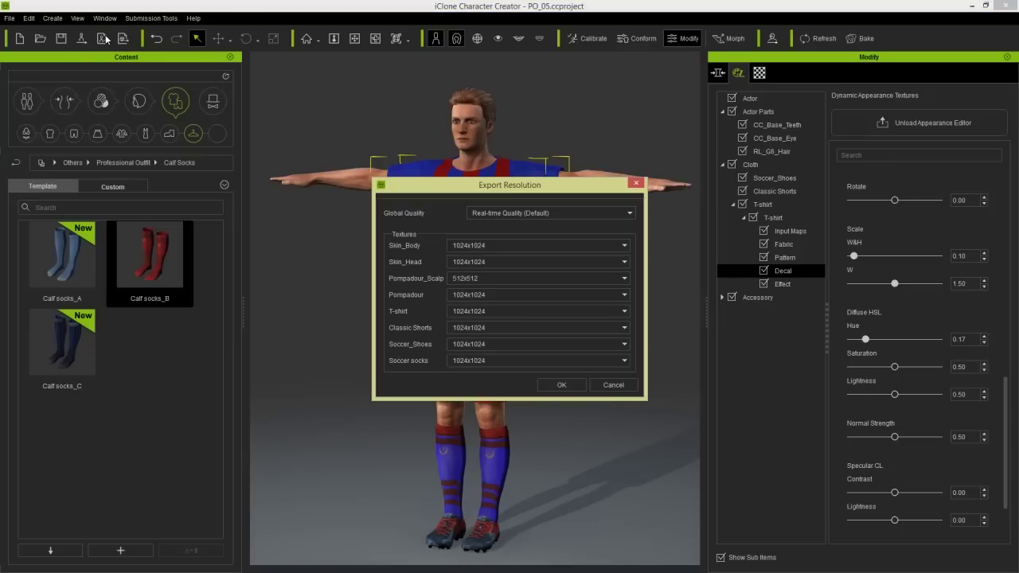
{"action": "left_click", "coordinate": [492, 245]}
{"action": "left_click", "coordinate": [485, 256]}
{"action": "left_click", "coordinate": [481, 259]}
Set T-shirt and Classic Shorts textures to 2048x2048 and save the avatar as 'test player'.
{"action": "left_click", "coordinate": [488, 317]}
{"action": "left_click", "coordinate": [487, 324]}
{"action": "left_click", "coordinate": [477, 327]}
{"action": "left_click", "coordinate": [484, 341]}
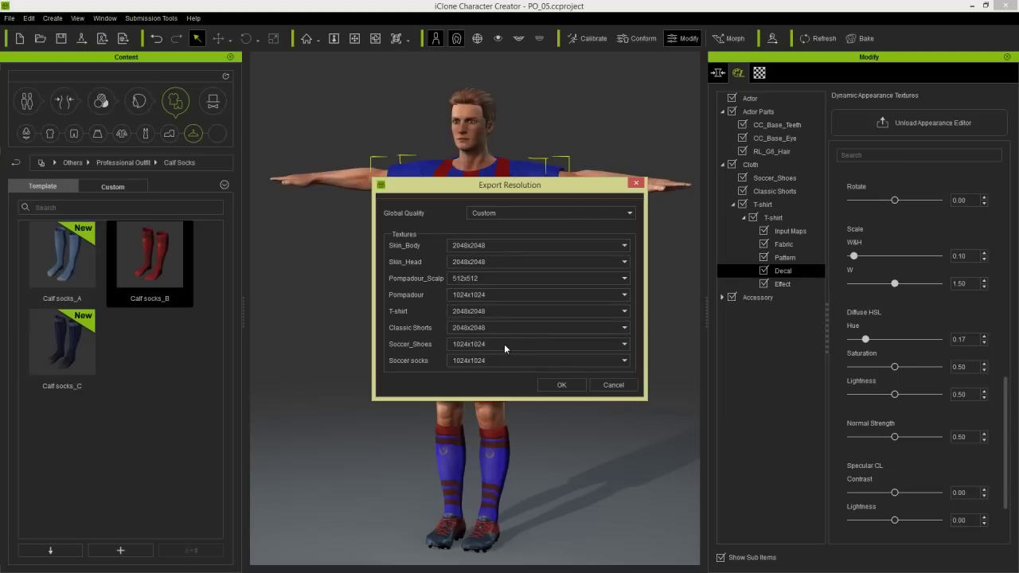
{"action": "left_click", "coordinate": [560, 384]}
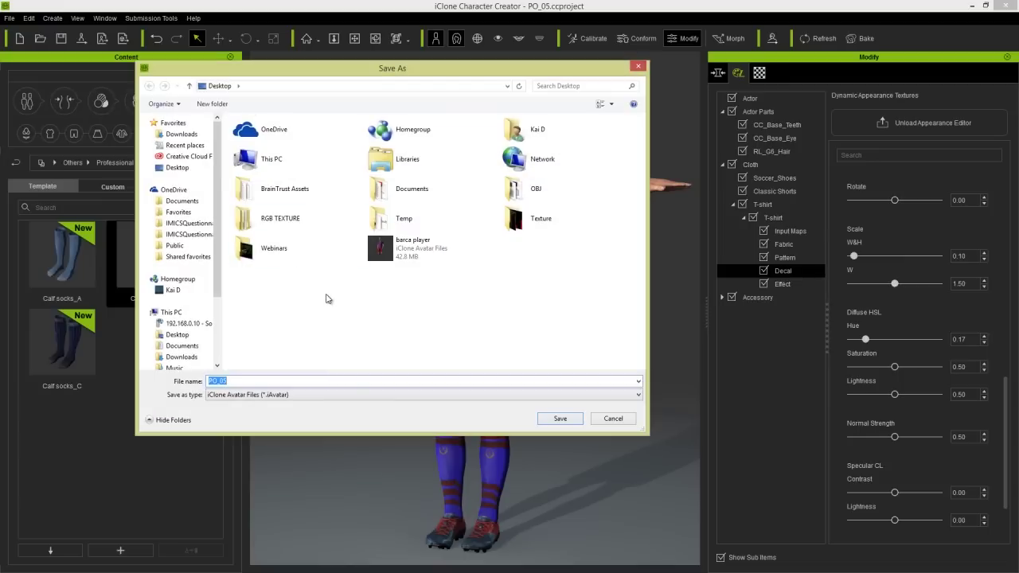
{"action": "type", "text": "test player"}
{"action": "left_click", "coordinate": [561, 419]}
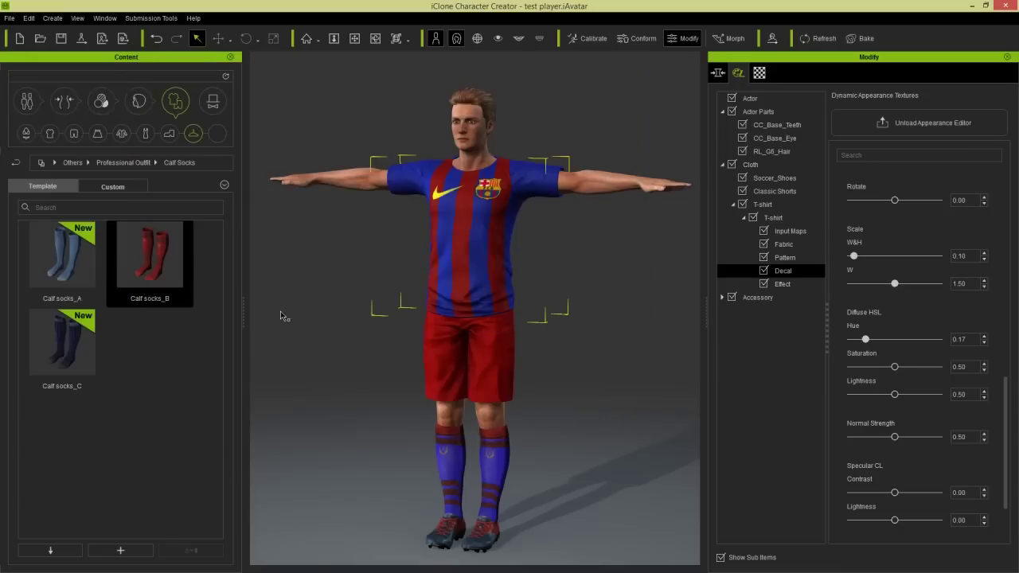
Drag the exported test player iAvatar from the desktop into iClone 6 Pro.
{"action": "key", "text": "super+d"}
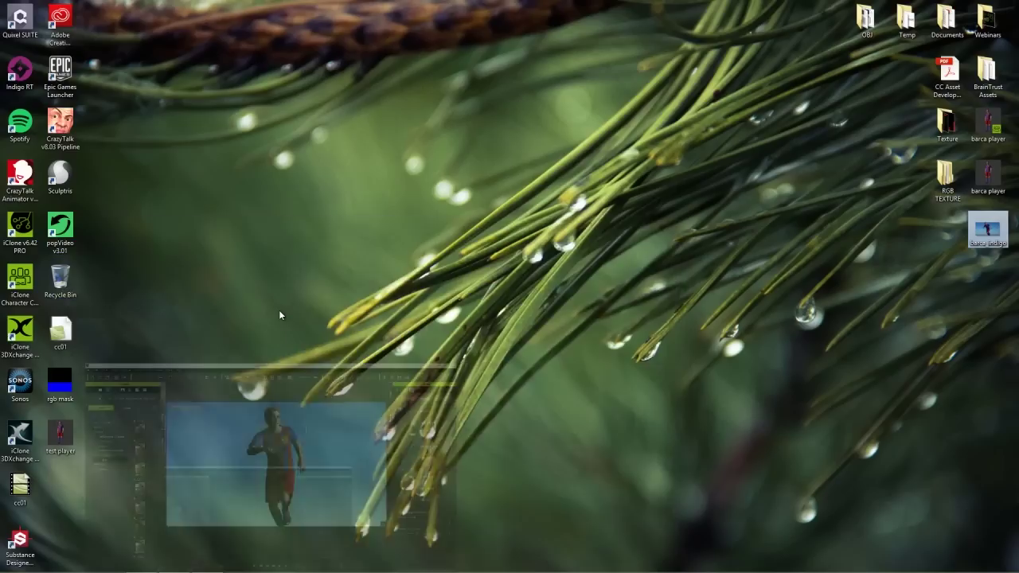
{"action": "left_click_drag", "start_coordinate": [61, 434], "coordinate": [115, 422]}
{"action": "left_click_drag", "start_coordinate": [399, 277], "coordinate": [544, 264]}
{"action": "key", "text": "alt+Tab"}
{"action": "key", "text": "alt+Tab"}
{"action": "key", "text": "alt+Tab"}
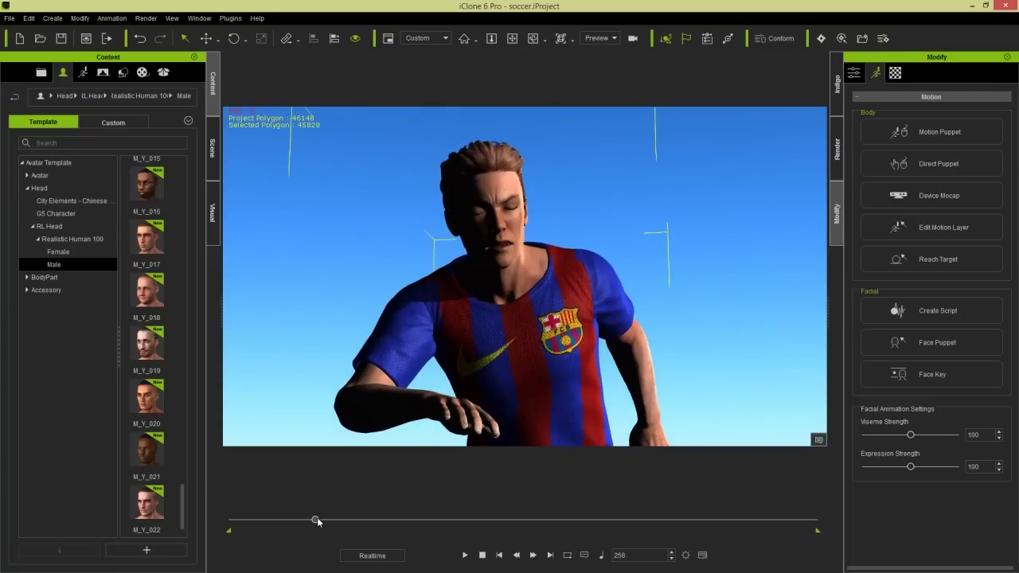
At frame 164, rotate the key light to X 73.9, Y 354.4, Z 17.7 and zoom in.
{"action": "left_click_drag", "start_coordinate": [302, 520], "coordinate": [285, 519]}
{"action": "left_click", "coordinate": [528, 267]}
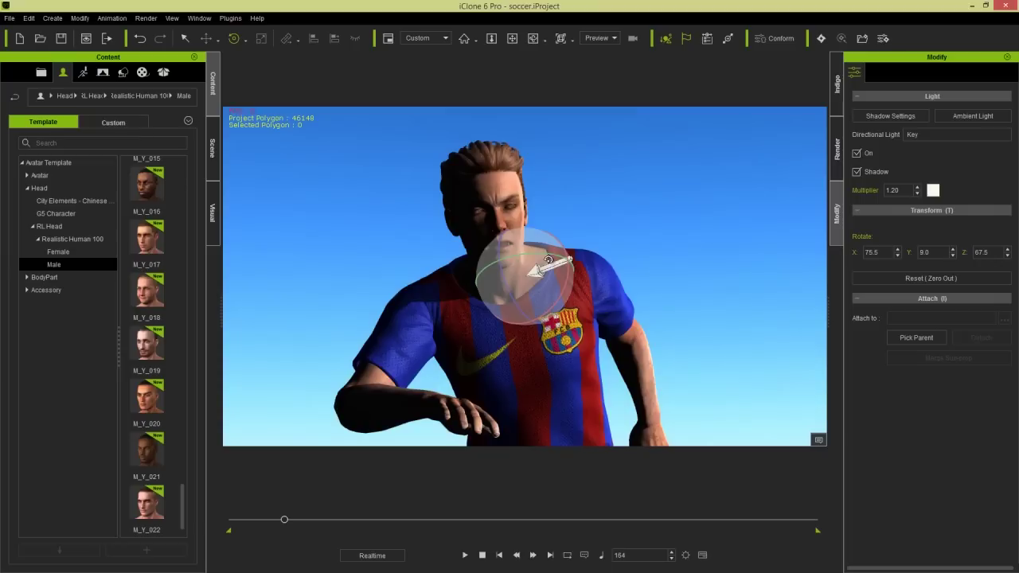
{"action": "left_click_drag", "start_coordinate": [541, 257], "coordinate": [517, 259]}
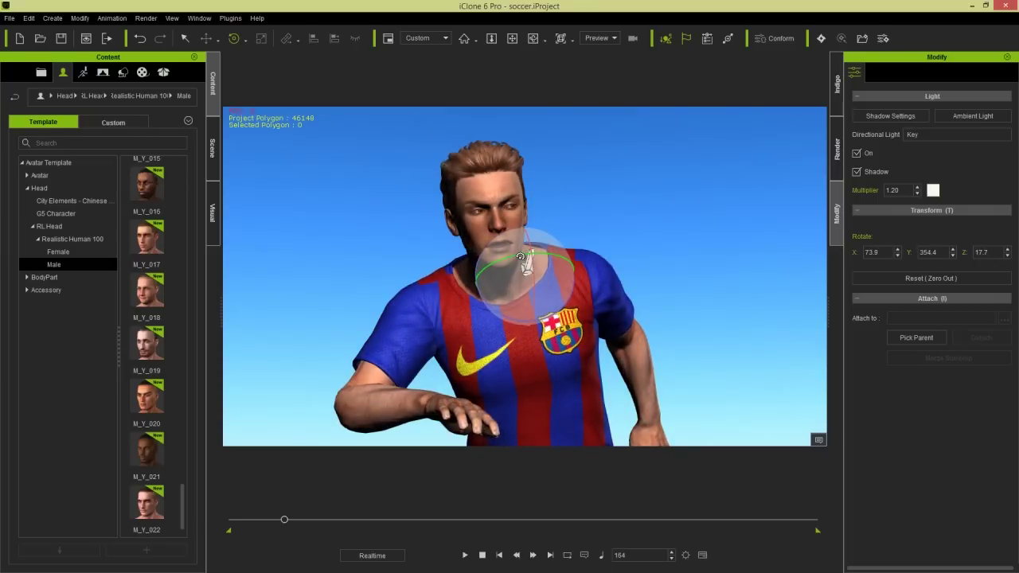
{"action": "left_click", "coordinate": [502, 287]}
{"action": "left_click", "coordinate": [391, 284]}
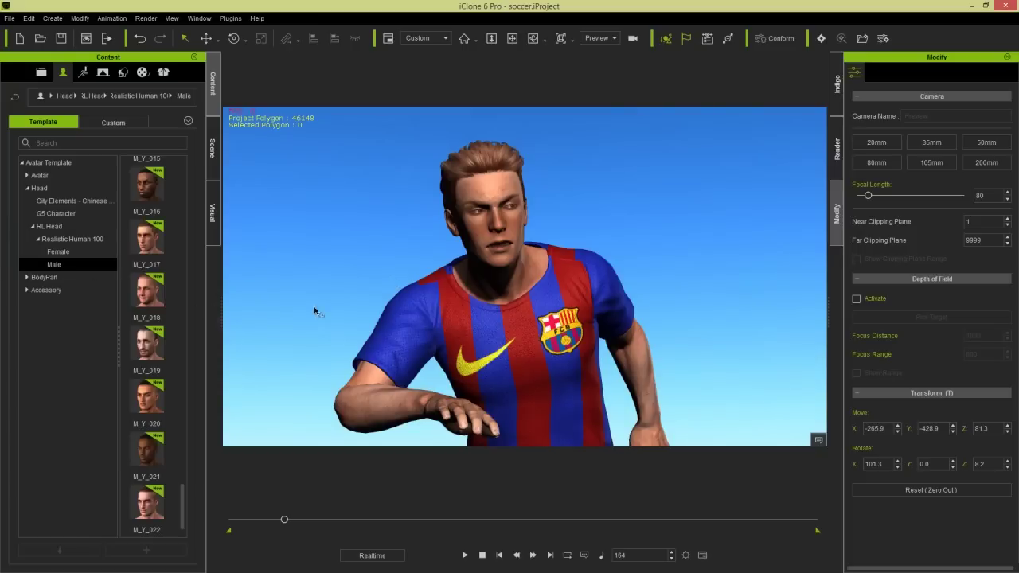
{"action": "scroll", "coordinate": [558, 322], "scroll_direction": "up", "scroll_amount": 5}
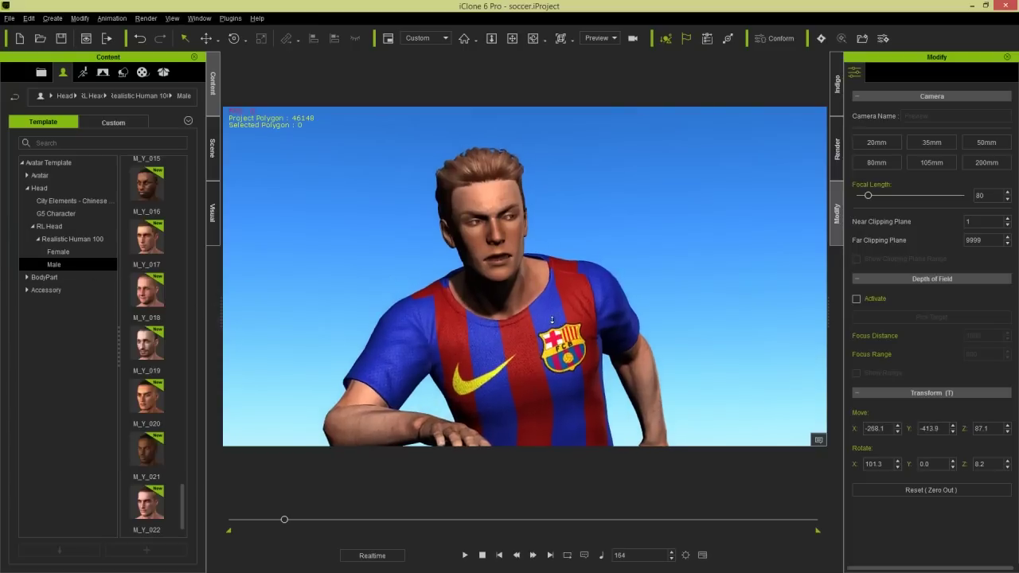
{"action": "left_click_drag", "start_coordinate": [183, 525], "coordinate": [191, 495]}
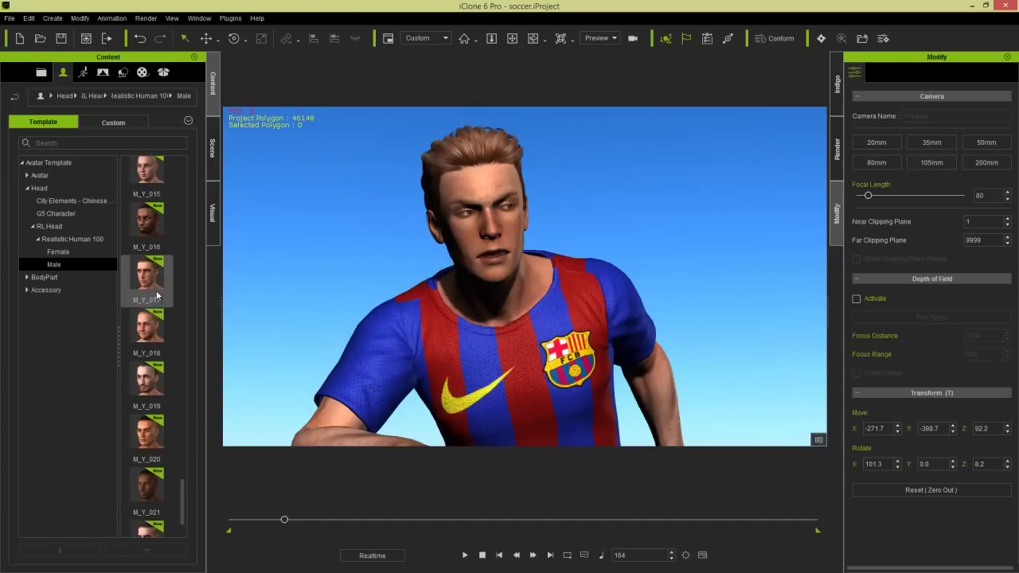
Apply the M_Y_017 head to the player avatar, importing its head morph and head-and-body textures.
{"action": "left_click", "coordinate": [494, 345]}
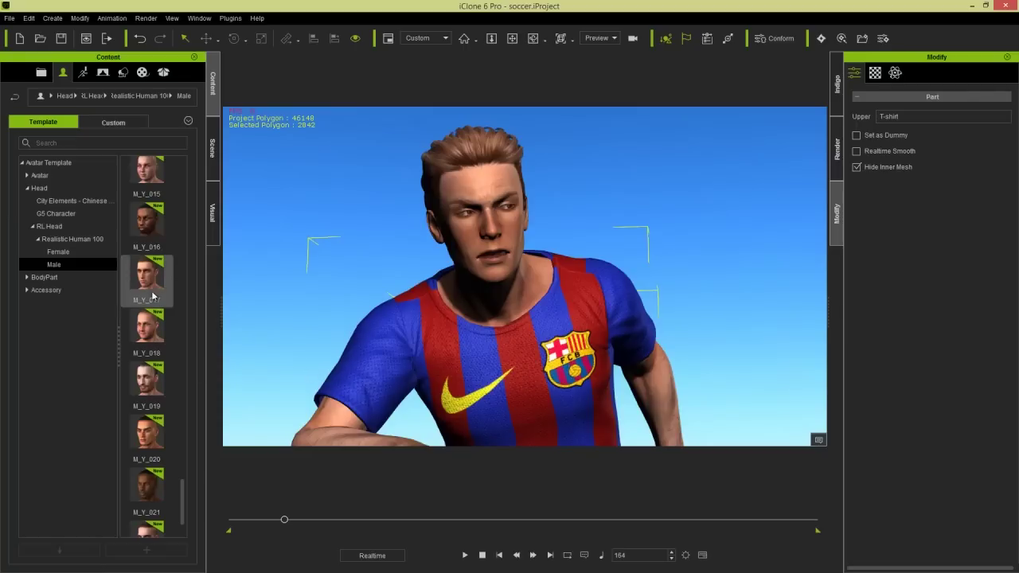
{"action": "double_click", "coordinate": [149, 283]}
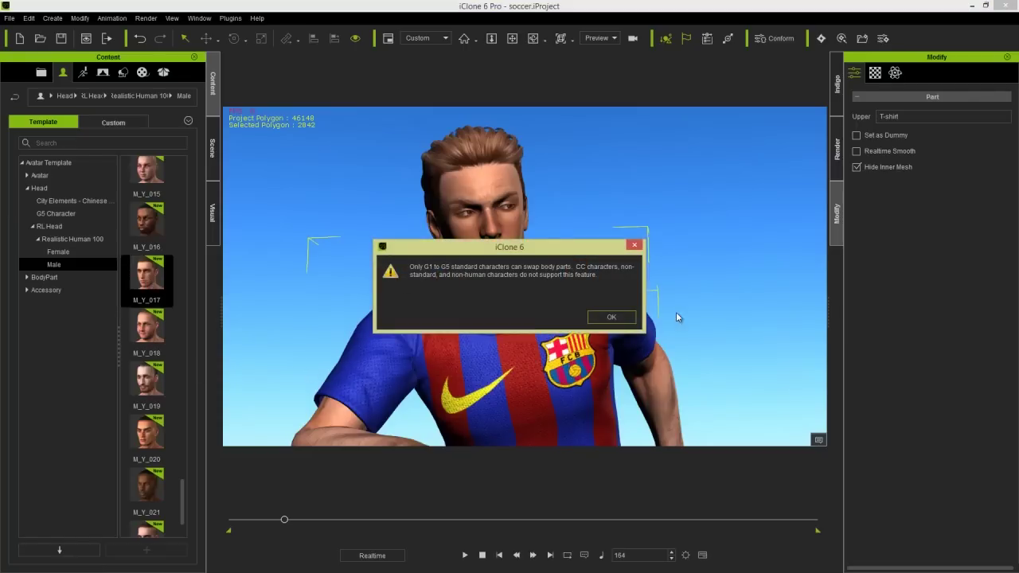
{"action": "left_click", "coordinate": [611, 316]}
{"action": "left_click", "coordinate": [520, 257]}
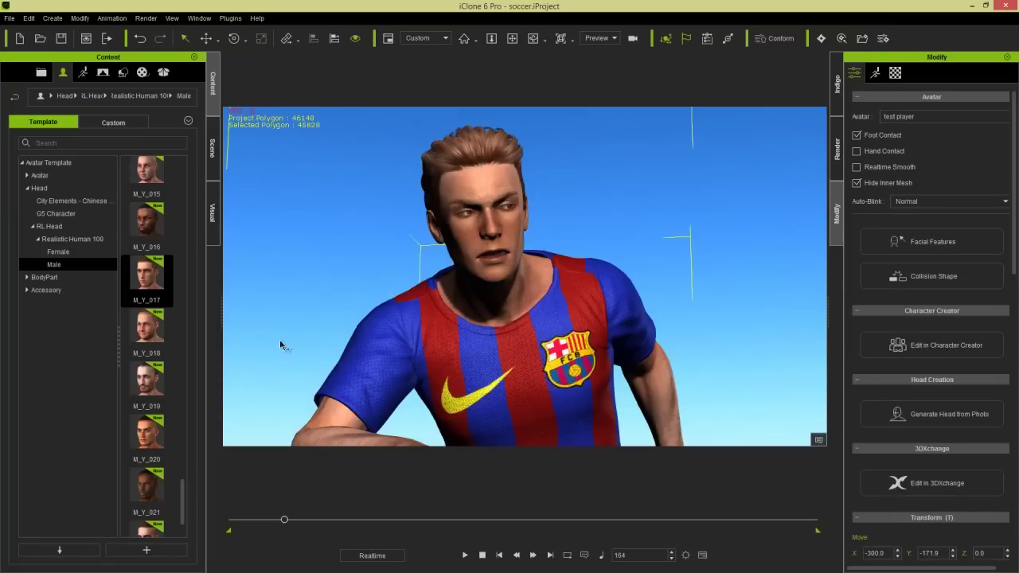
{"action": "double_click", "coordinate": [149, 286]}
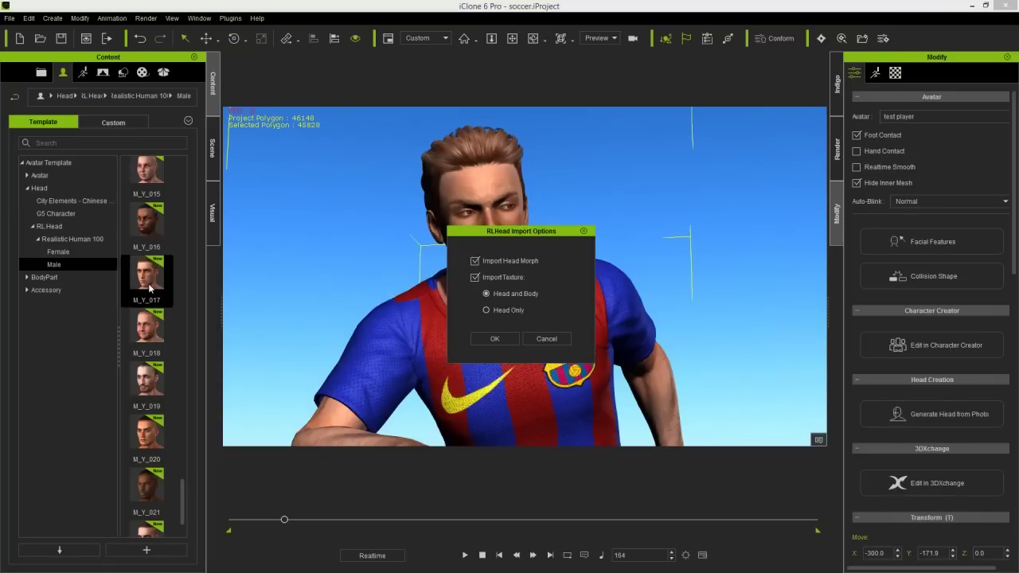
{"action": "left_click", "coordinate": [495, 338]}
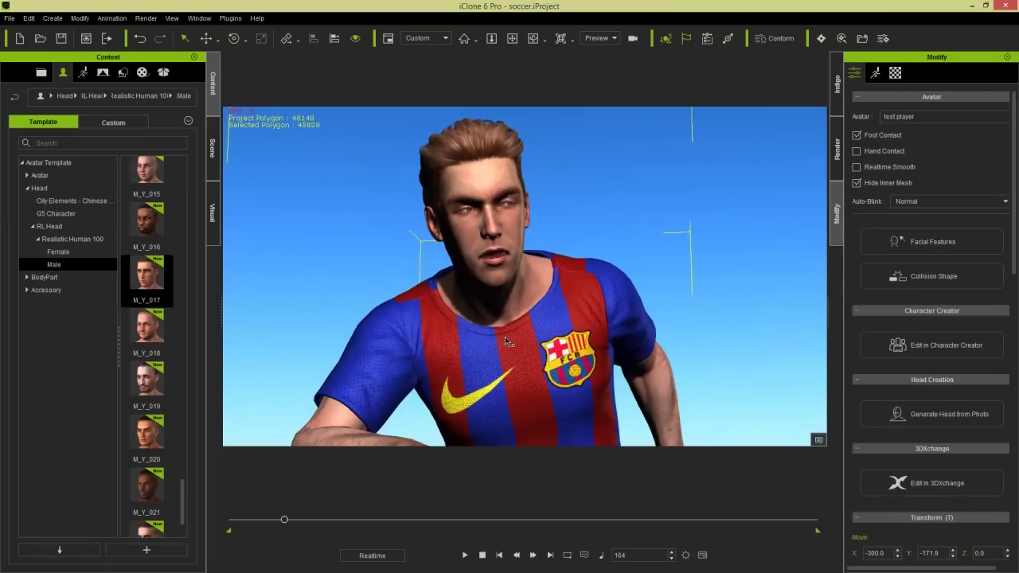
Orbit around the player to inspect the new face, FCB crest and yellow swoosh.
{"action": "right_click_drag", "start_coordinate": [538, 281], "coordinate": [511, 307]}
{"action": "scroll", "coordinate": [494, 296], "scroll_direction": "up", "scroll_amount": 5}
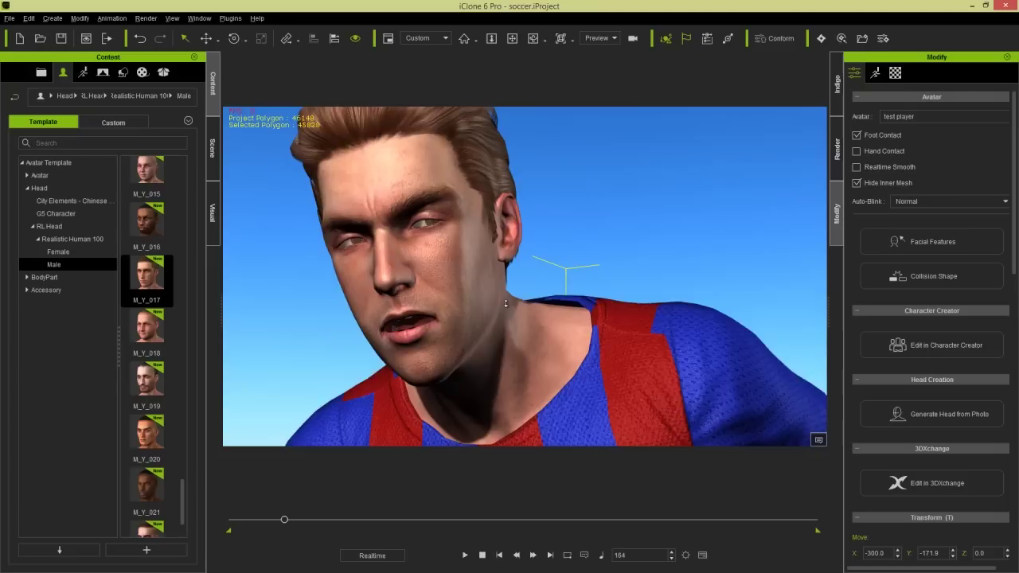
{"action": "middle_click_drag", "start_coordinate": [481, 286], "coordinate": [510, 290]}
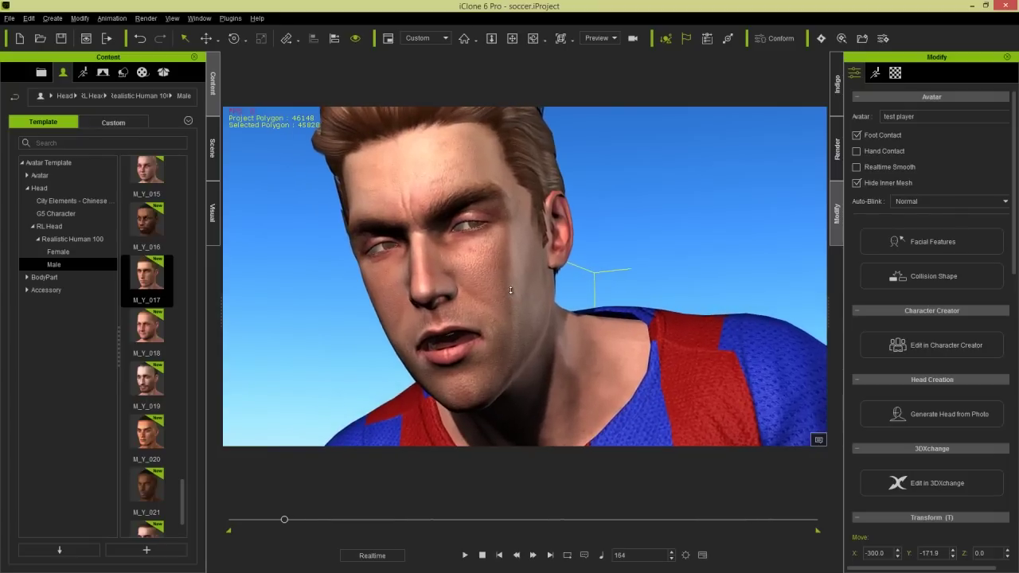
{"action": "right_click_drag", "start_coordinate": [512, 282], "coordinate": [545, 337]}
{"action": "scroll", "coordinate": [546, 225], "scroll_direction": "down", "scroll_amount": 5}
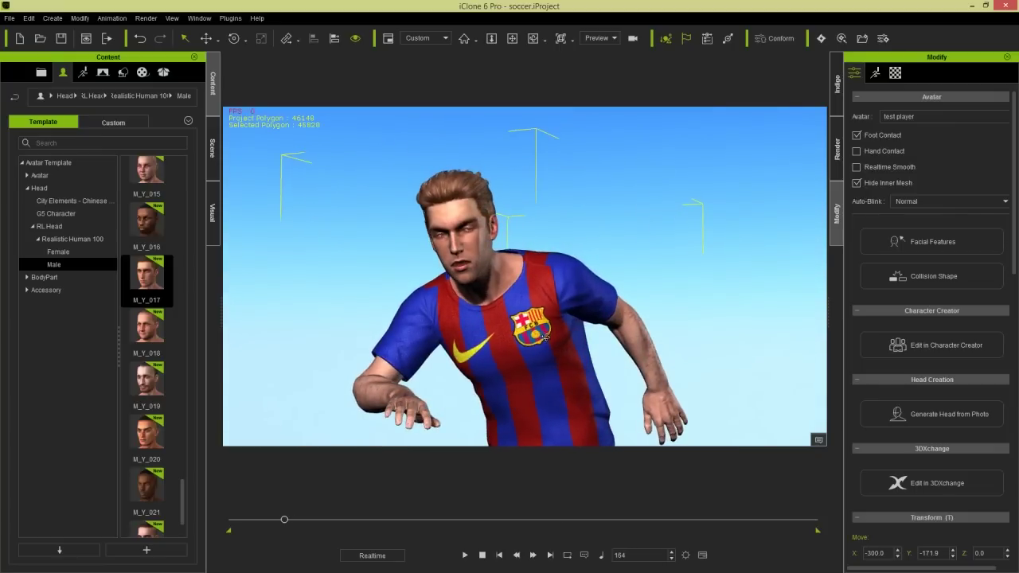